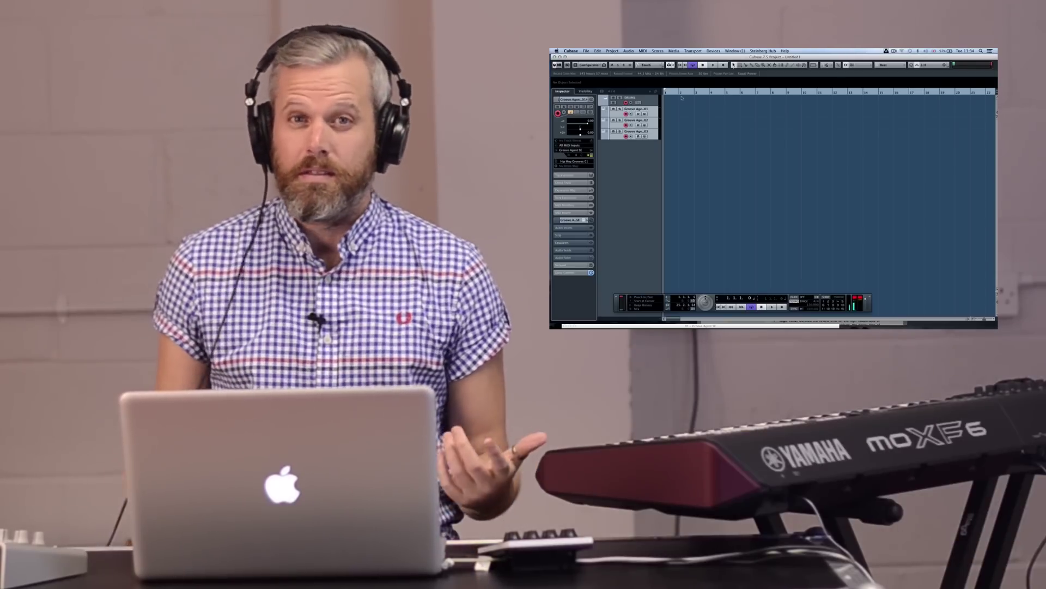
click(591, 155)
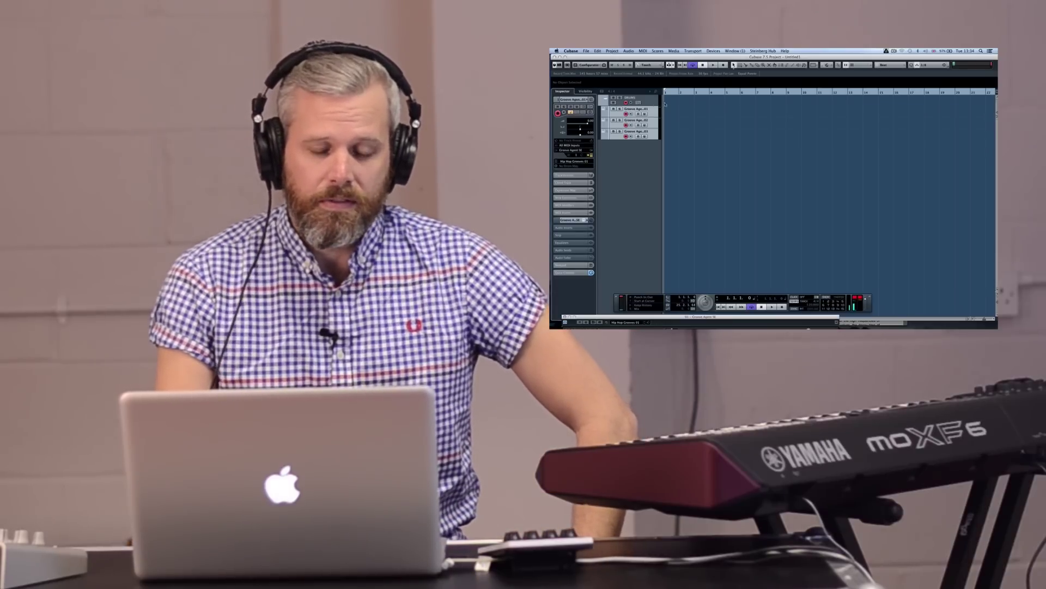
drag(534, 22, 628, 22)
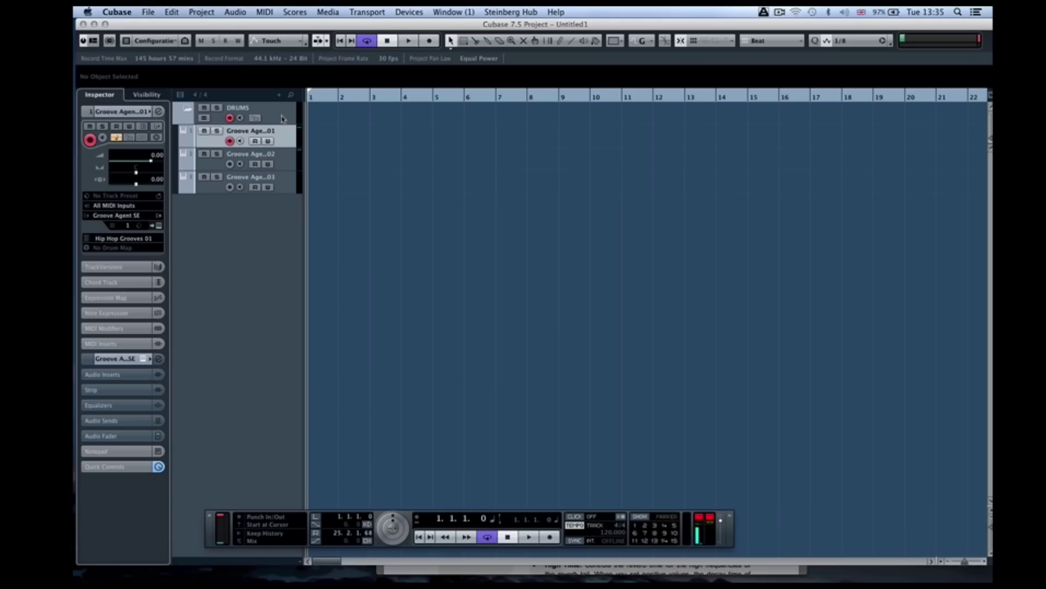
Select all three Groove Agent tracks in the DRUMS folder and create a new track version for them.
shift+click(287, 182)
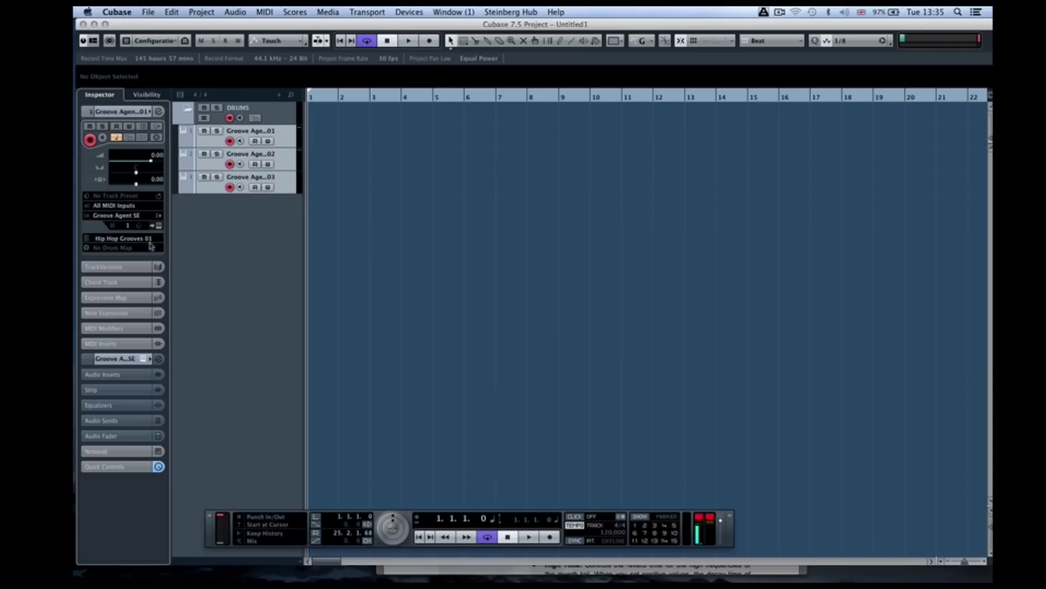
click(109, 266)
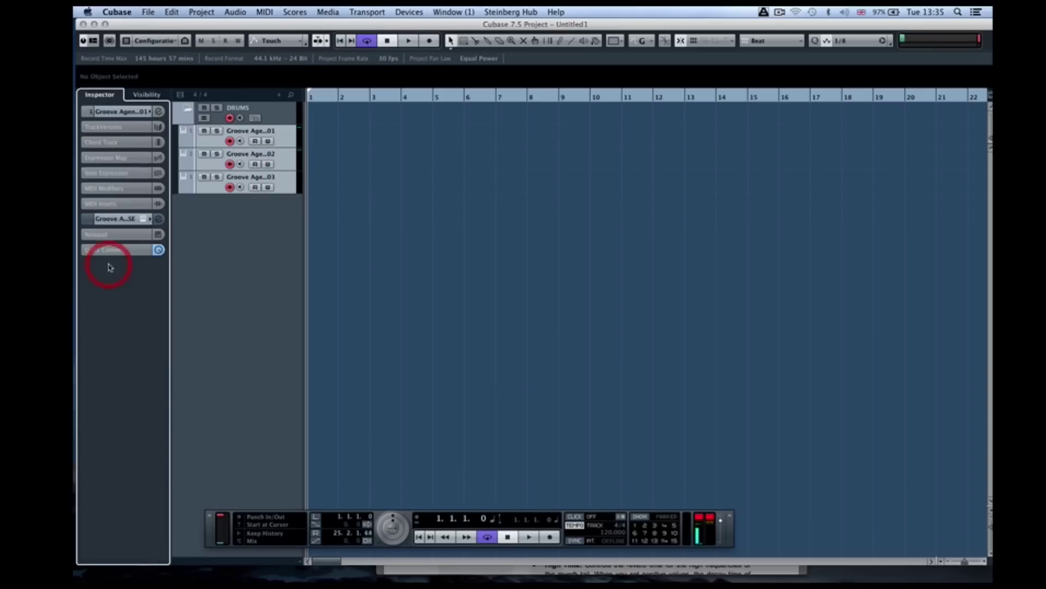
click(116, 129)
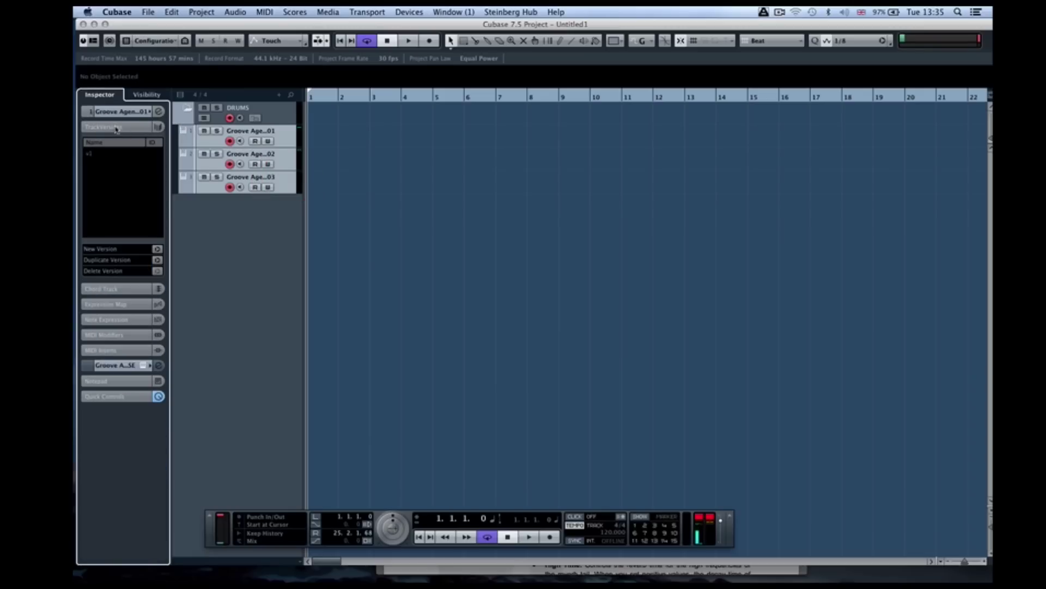
click(157, 249)
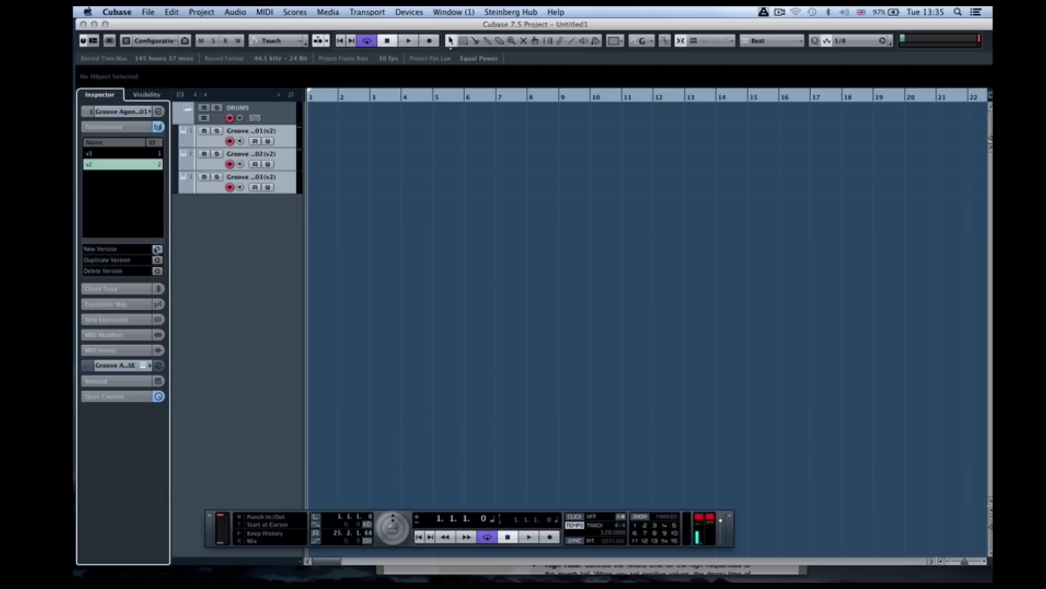
Rename track version v1 as SCRATCH 1 and version v2 as SCRATCH 2.
click(93, 153)
double_click(93, 153)
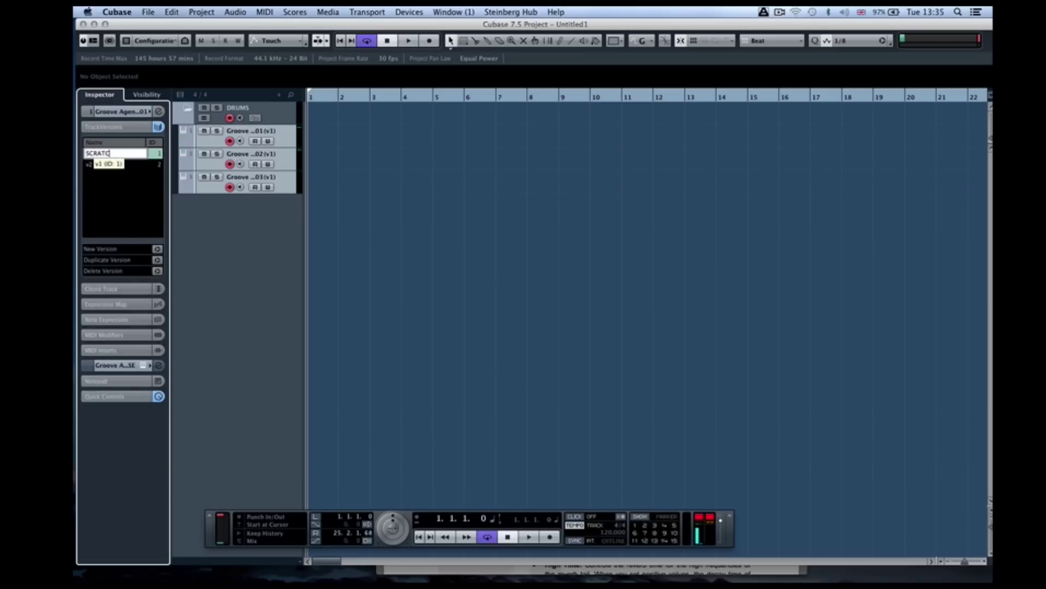
key(Return)
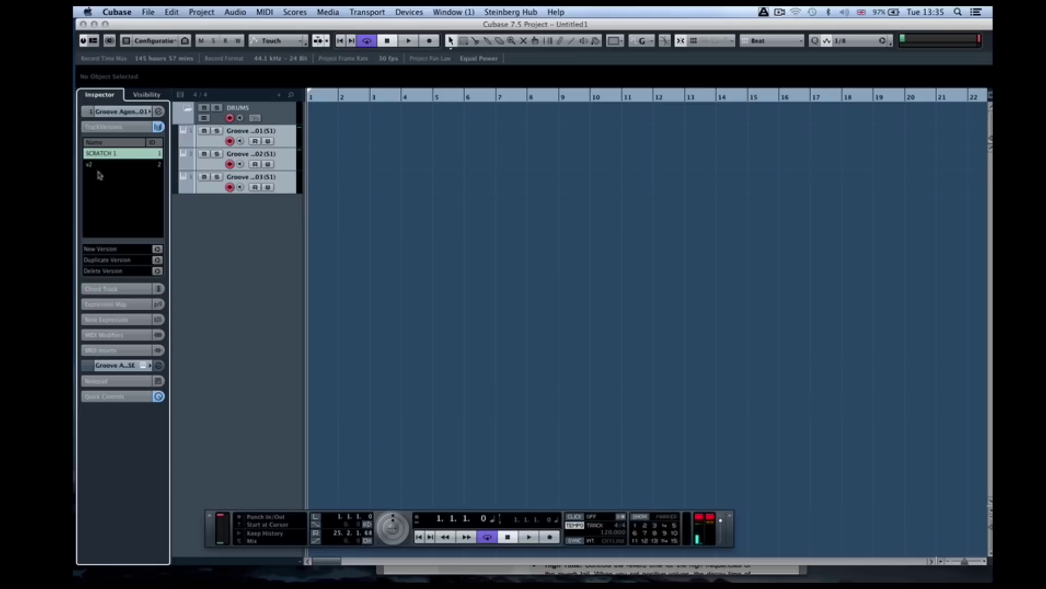
double_click(94, 165)
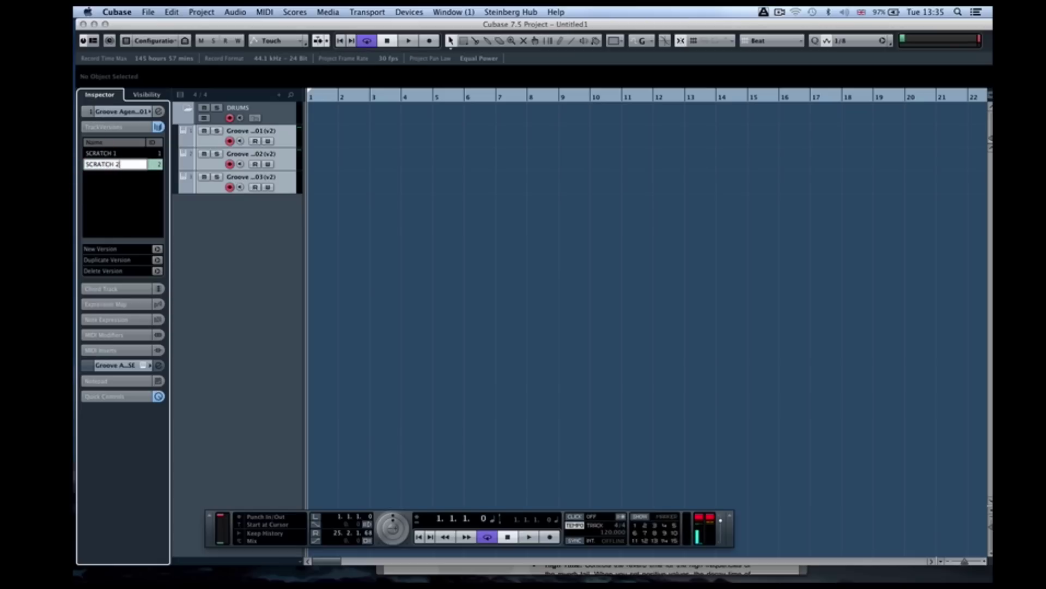
key(Return)
Switch the three tracks back and forth between SCRATCH 1 and SCRATCH 2, ending on SCRATCH 1.
click(120, 154)
click(116, 164)
click(118, 155)
click(111, 165)
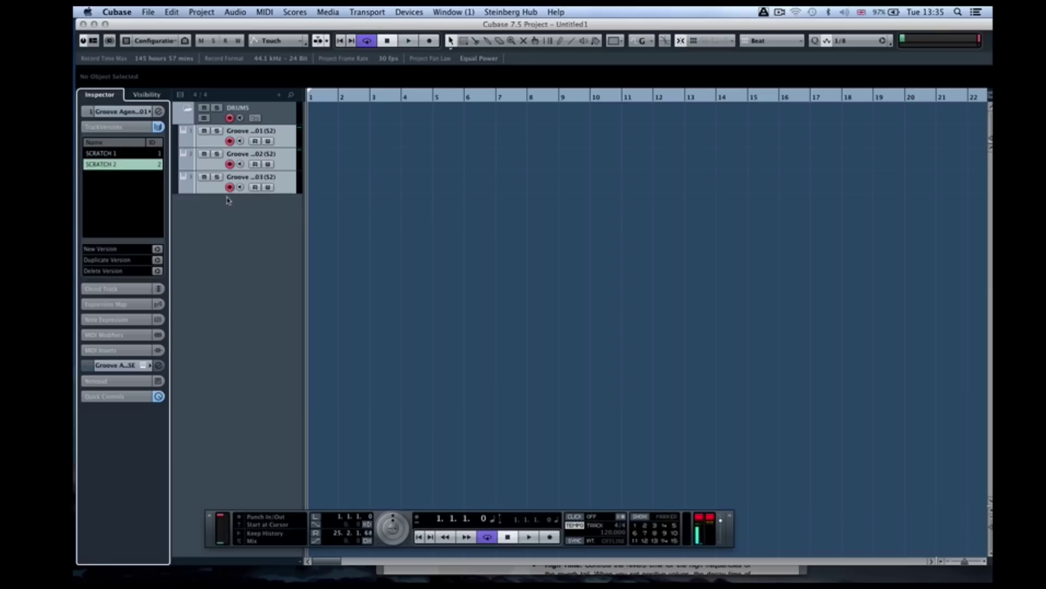
click(127, 155)
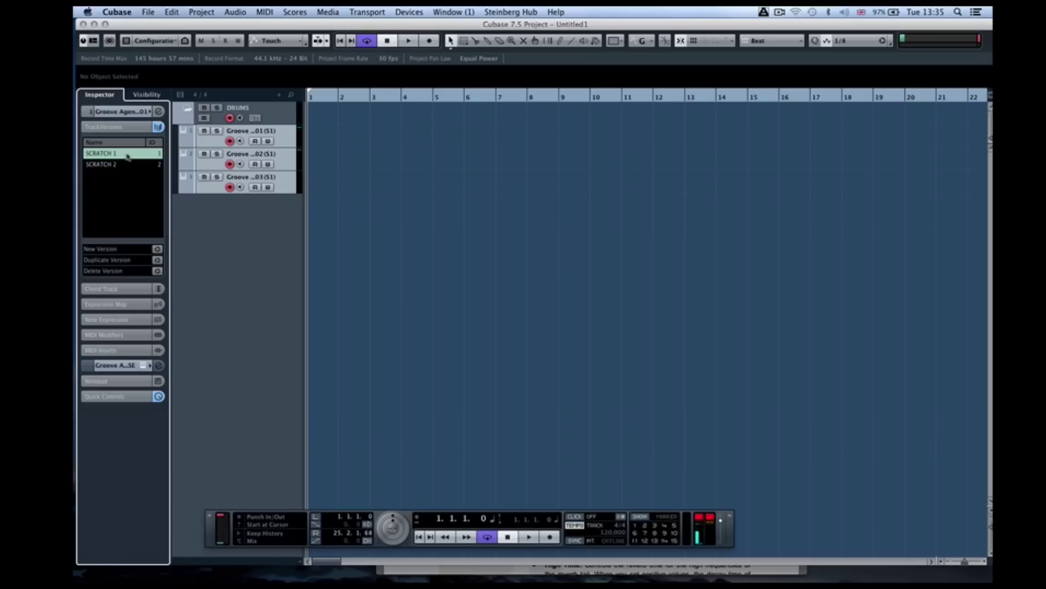
Open the first Groove Agent track's instrument and browse its preset list from the beginning.
click(297, 112)
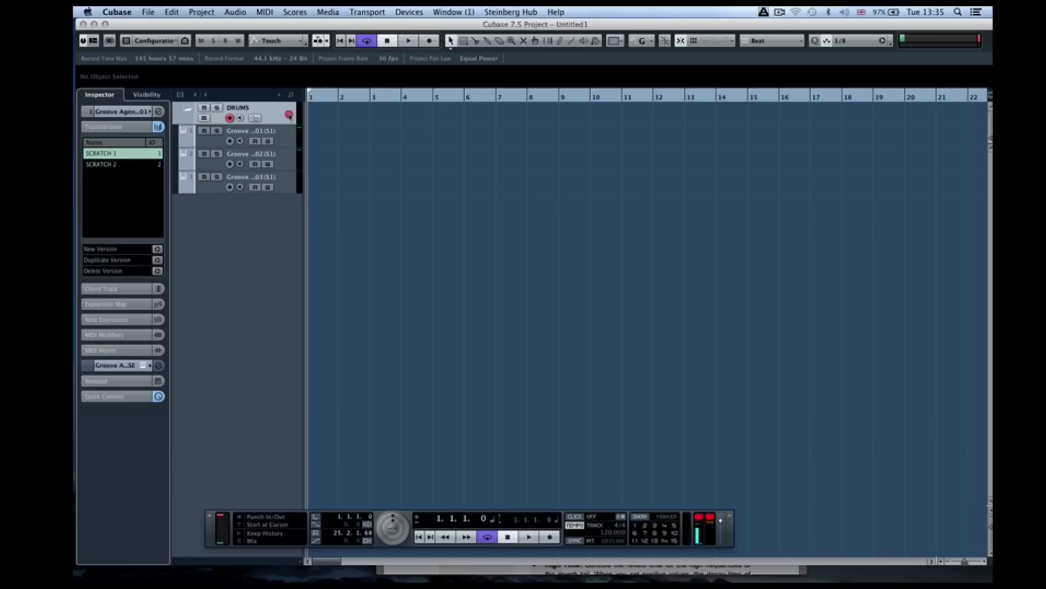
click(287, 133)
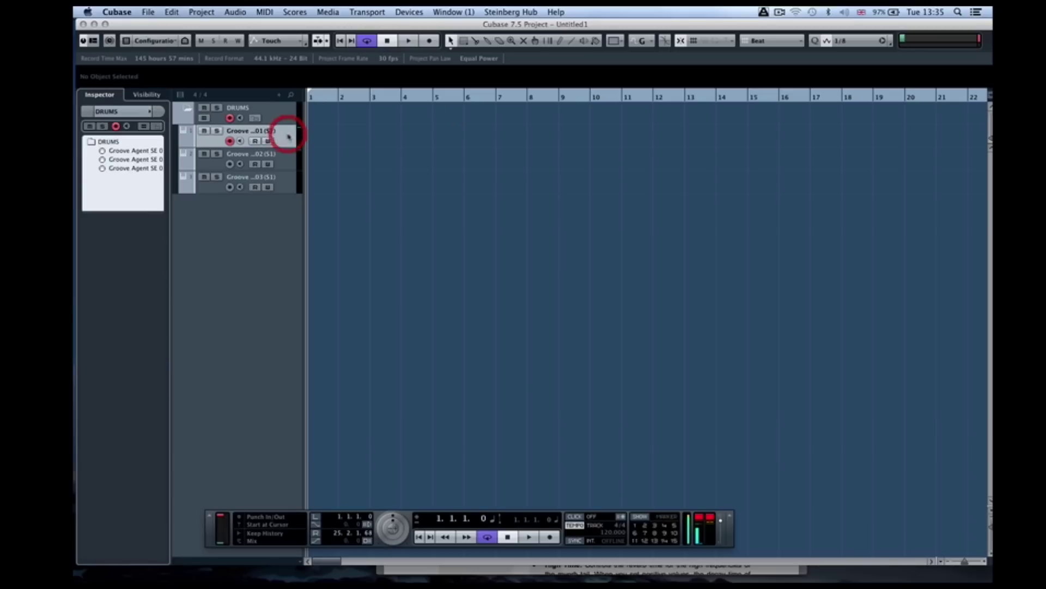
shift+click(286, 183)
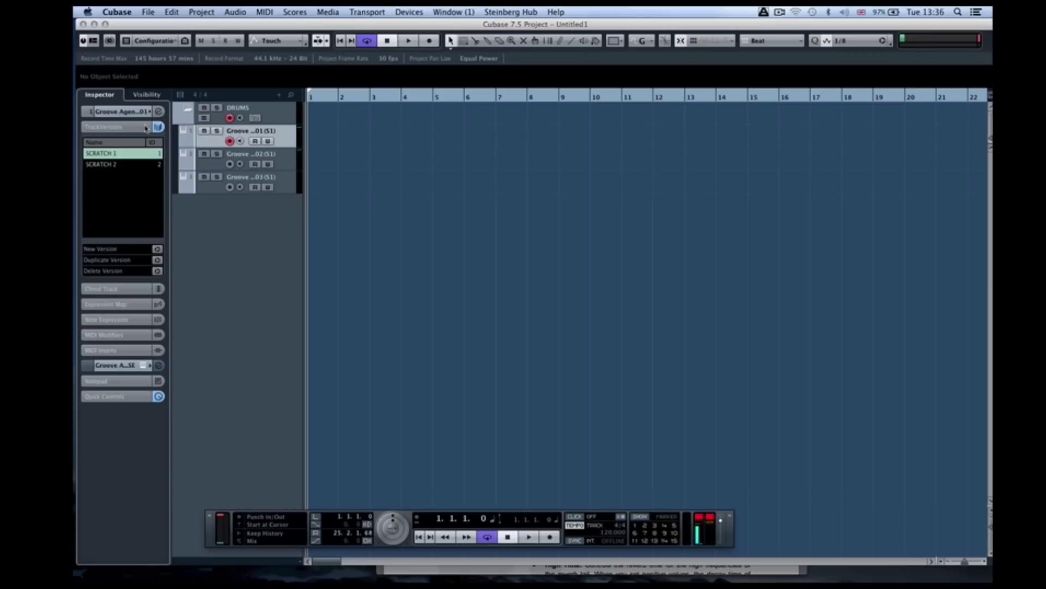
click(144, 365)
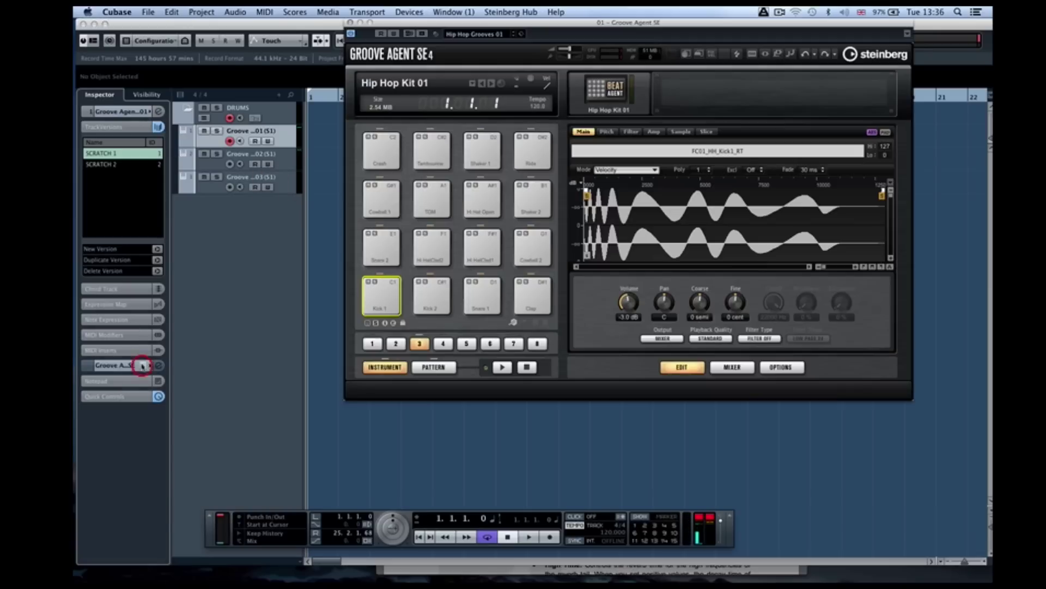
click(474, 34)
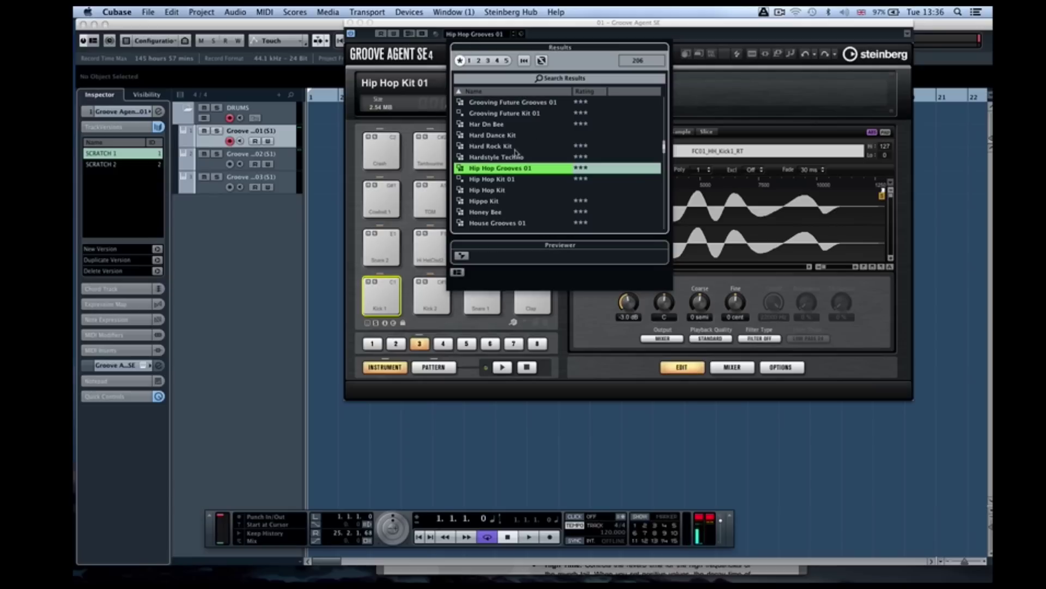
scroll(515, 153, up, 20)
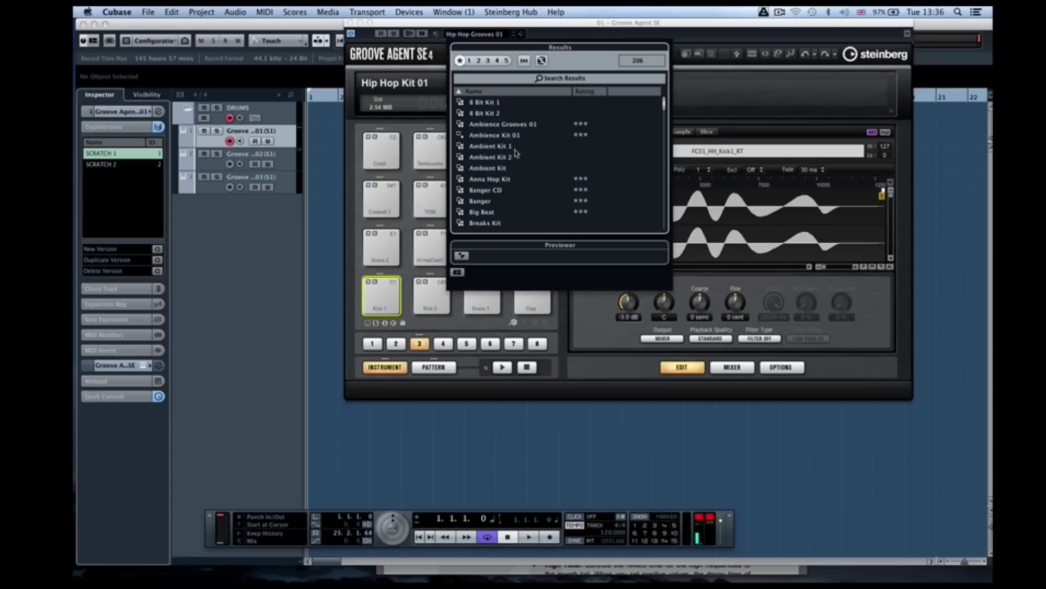
Move the instrument window aside and audition the Kick 1 and Snare 1 pads of Hip Hop Kit 01.
drag(526, 23, 439, 23)
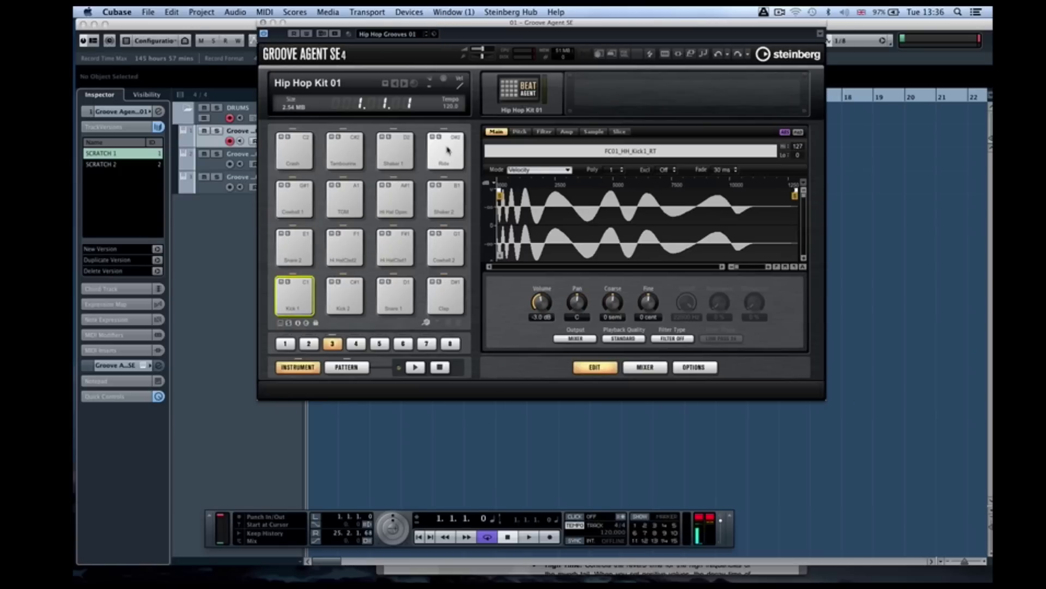
click(294, 296)
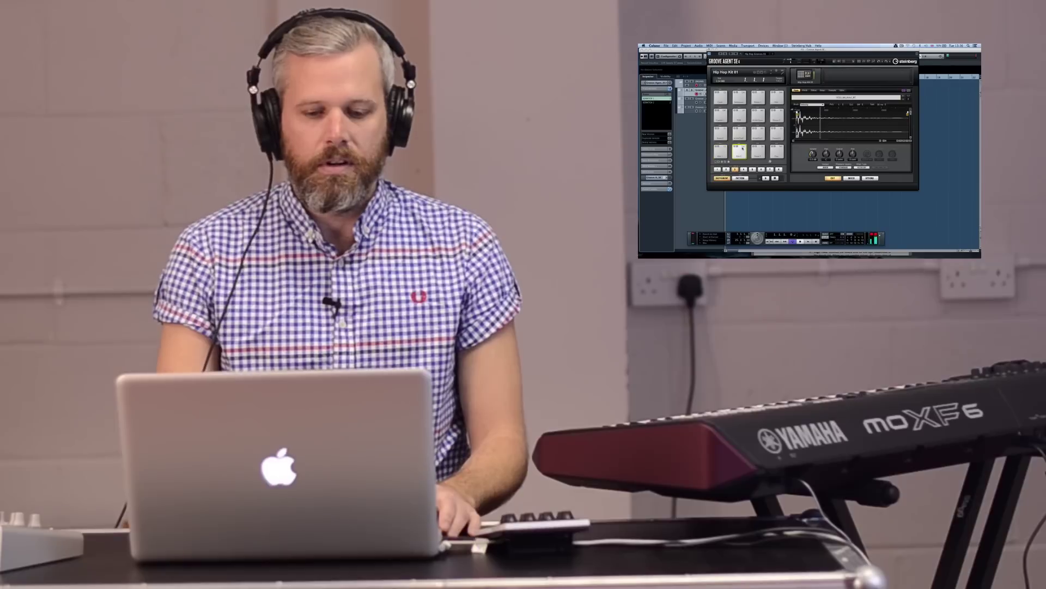
click(395, 296)
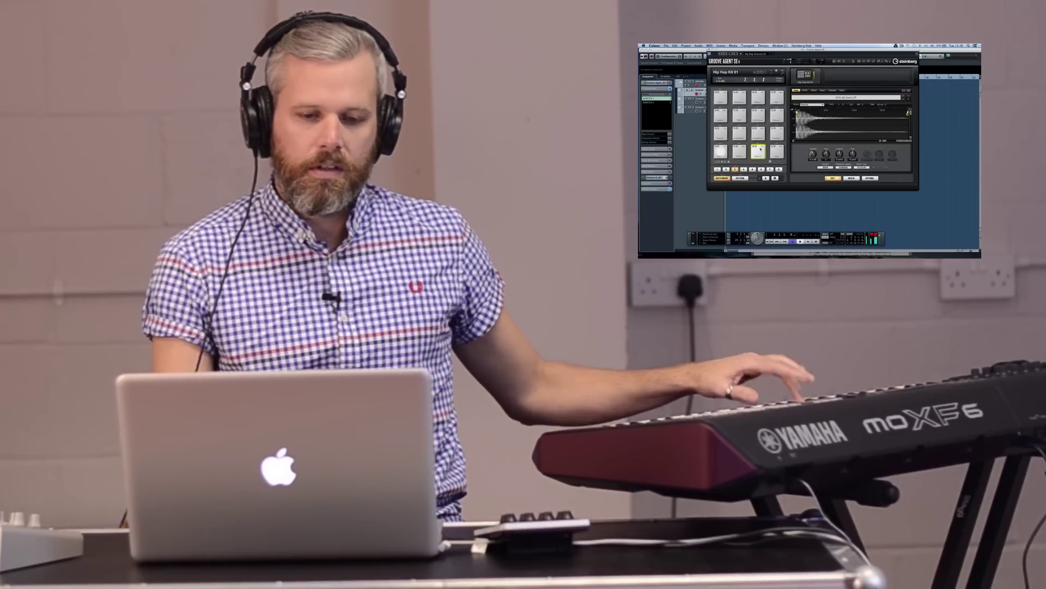
Record a drum pattern on the first Groove Agent track, close the instrument window and play the recording back.
drag(757, 50, 839, 61)
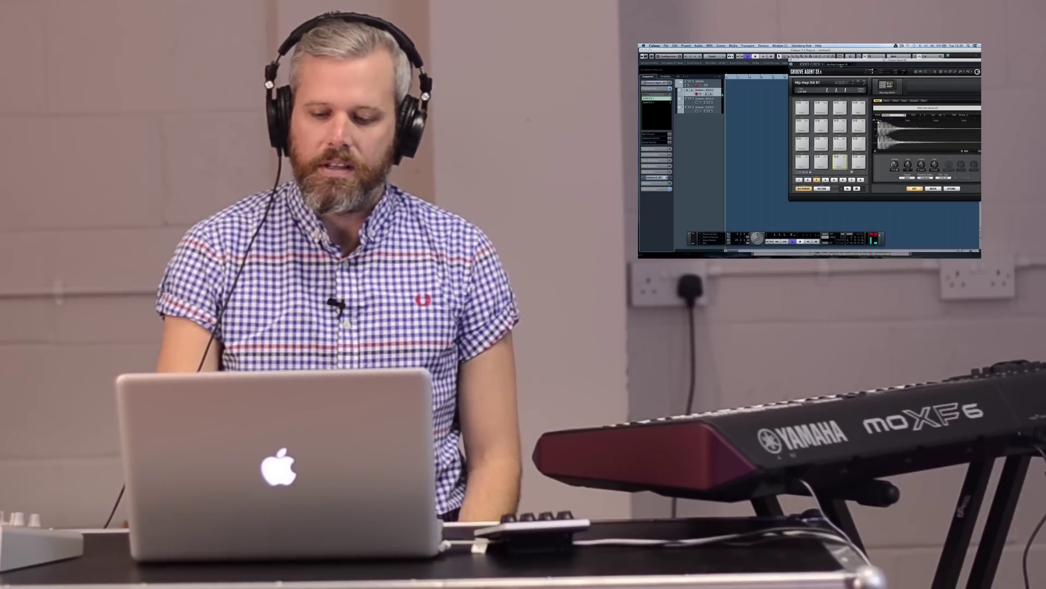
click(816, 241)
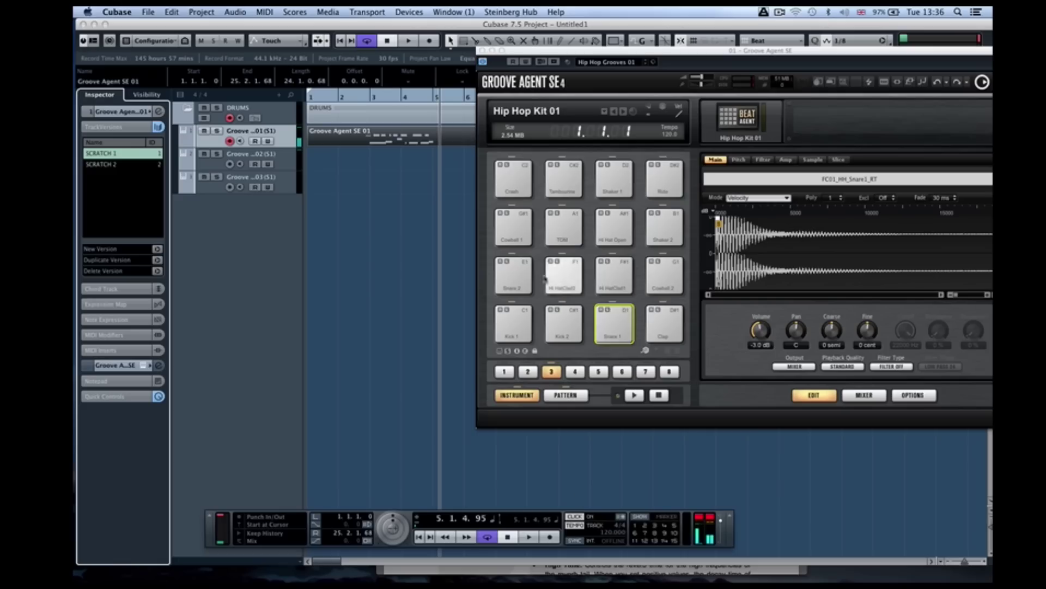
click(362, 99)
click(483, 52)
key(space)
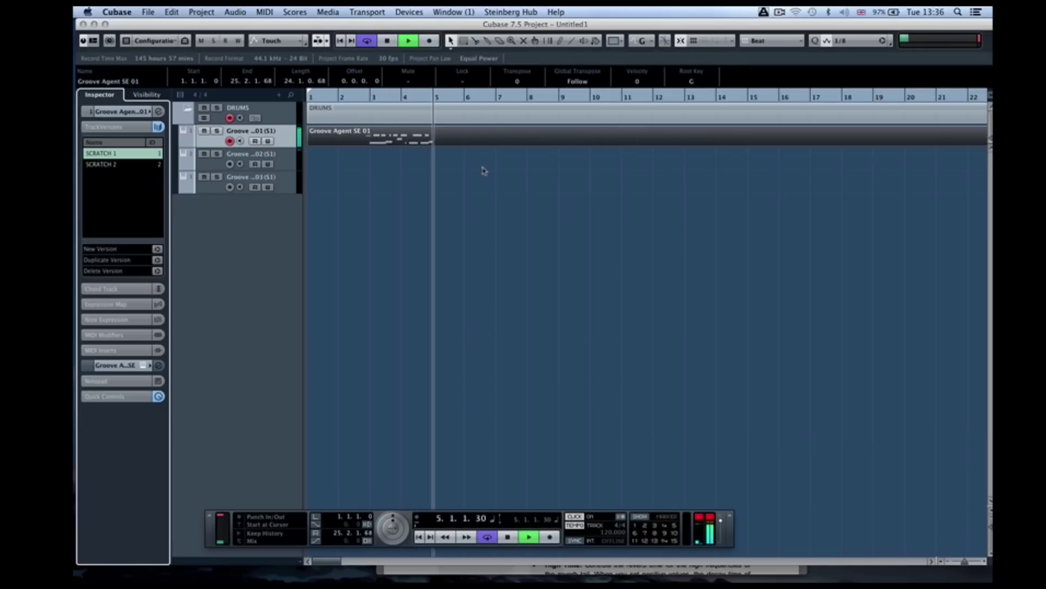
key(space)
Split the recorded drum part at bar 3 and at bar 5.
right_click(457, 187)
click(480, 216)
click(371, 139)
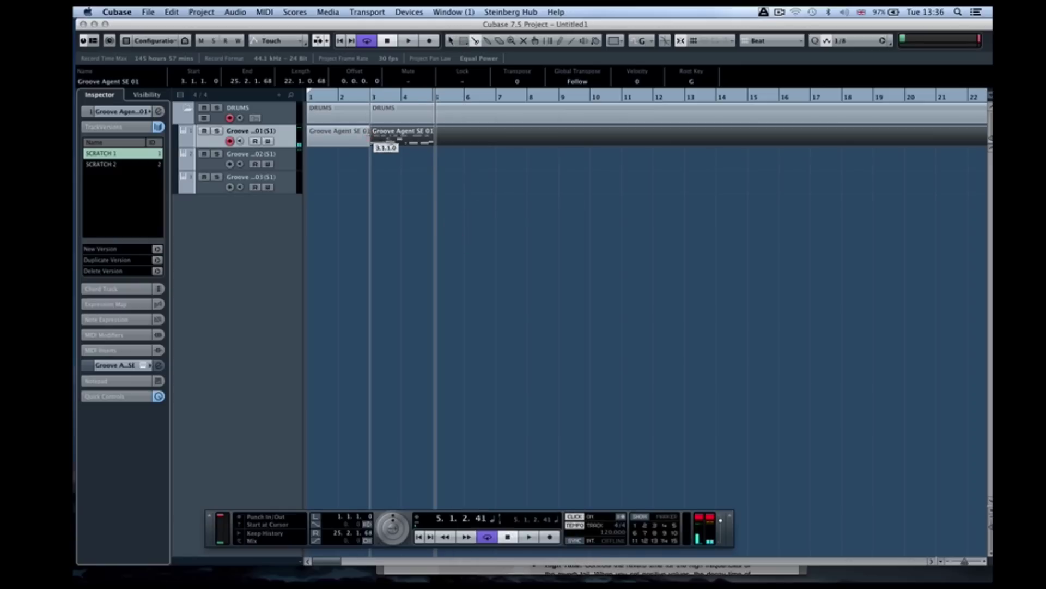
click(431, 139)
Delete the pieces of the drum part before bar 3 and after bar 5.
right_click(449, 163)
click(465, 182)
click(342, 129)
key(Delete)
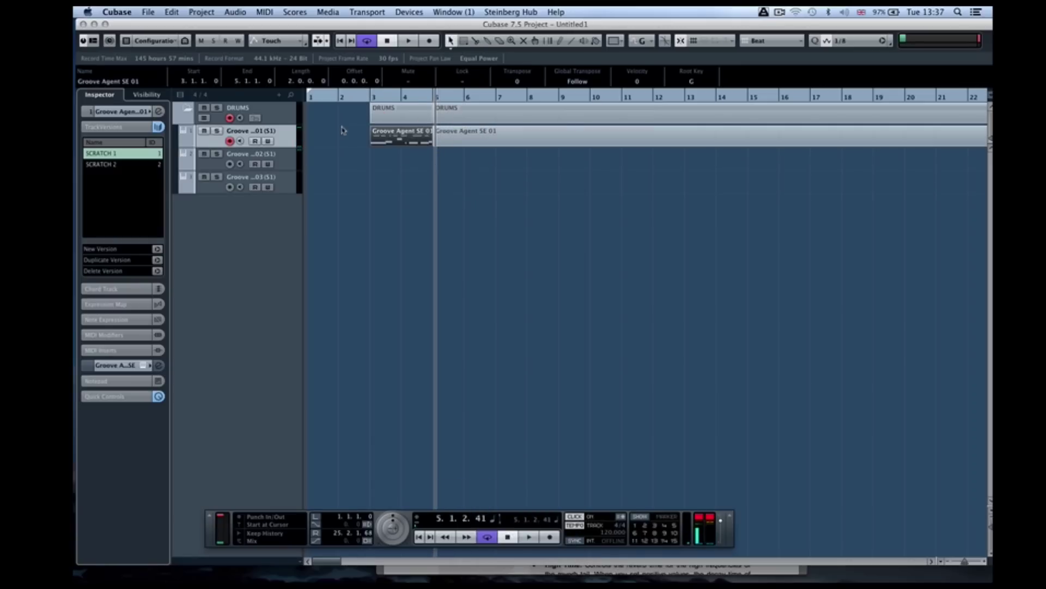
click(466, 136)
key(Delete)
Move the remaining two-bar drum part to bar 2 and place a copy of it directly behind, at bar 4.
drag(413, 141, 382, 143)
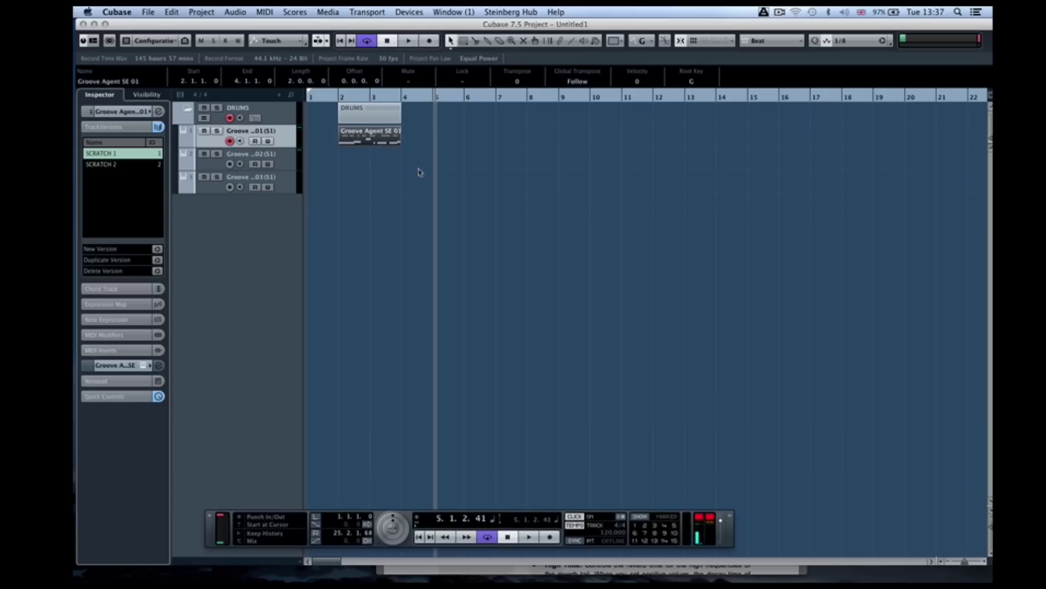
click(421, 168)
click(399, 144)
right_click(402, 148)
click(432, 124)
drag(480, 139, 417, 142)
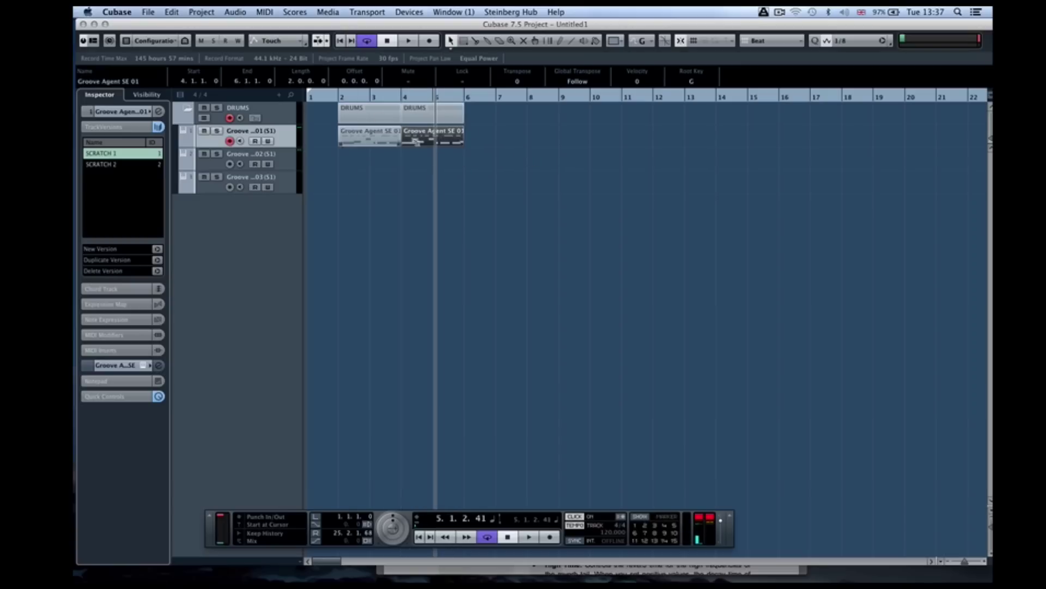
Set the left and right locators around the copied part, bars 4 to 6, and play the cycle range.
key(shift+p)
key(p)
key(space)
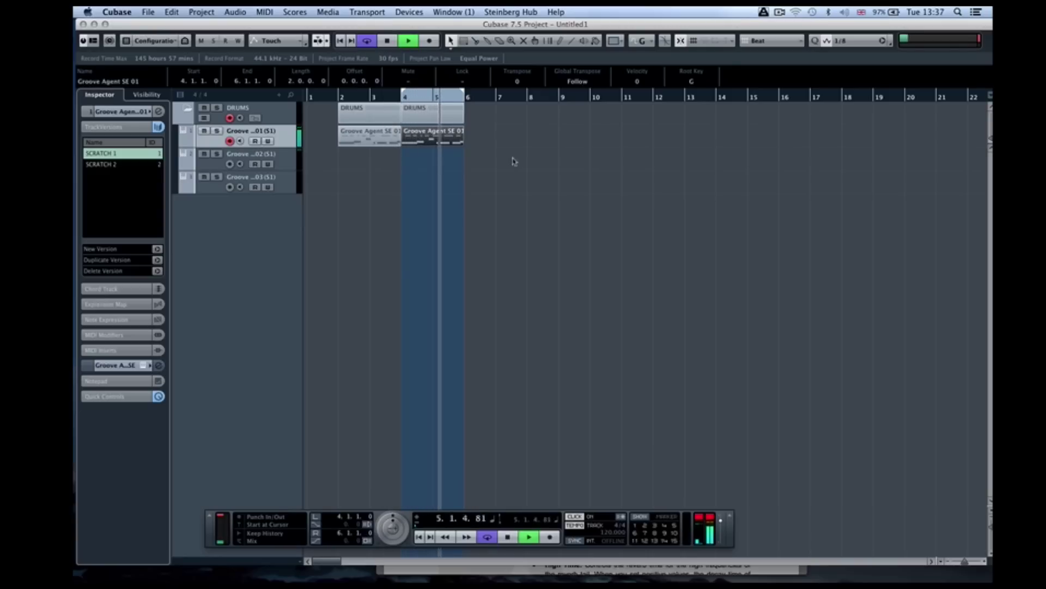
key(space)
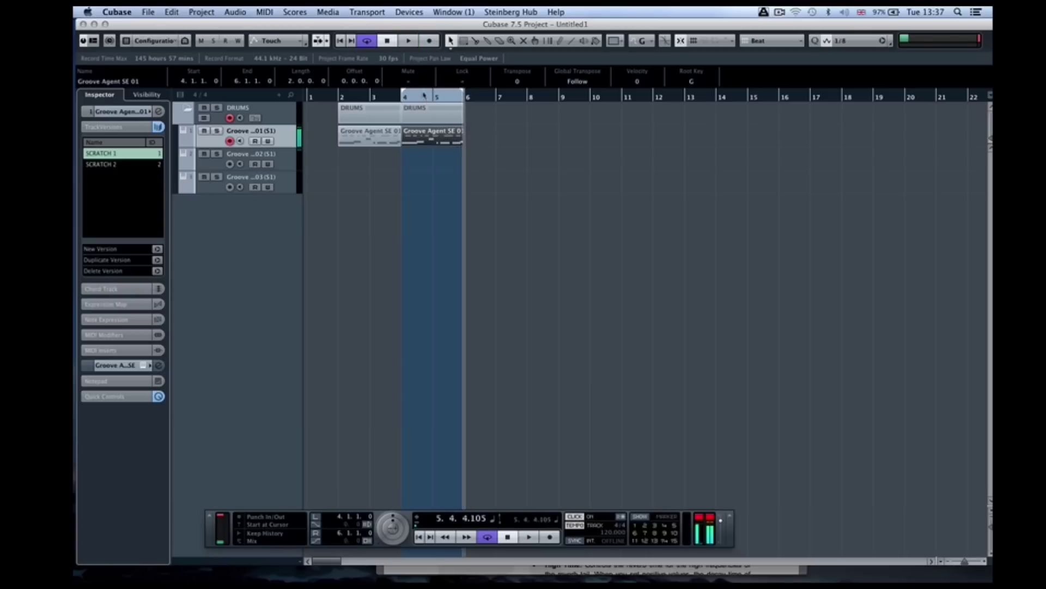
Switch the second Groove Agent track to the SCRATCH 2 version.
click(282, 154)
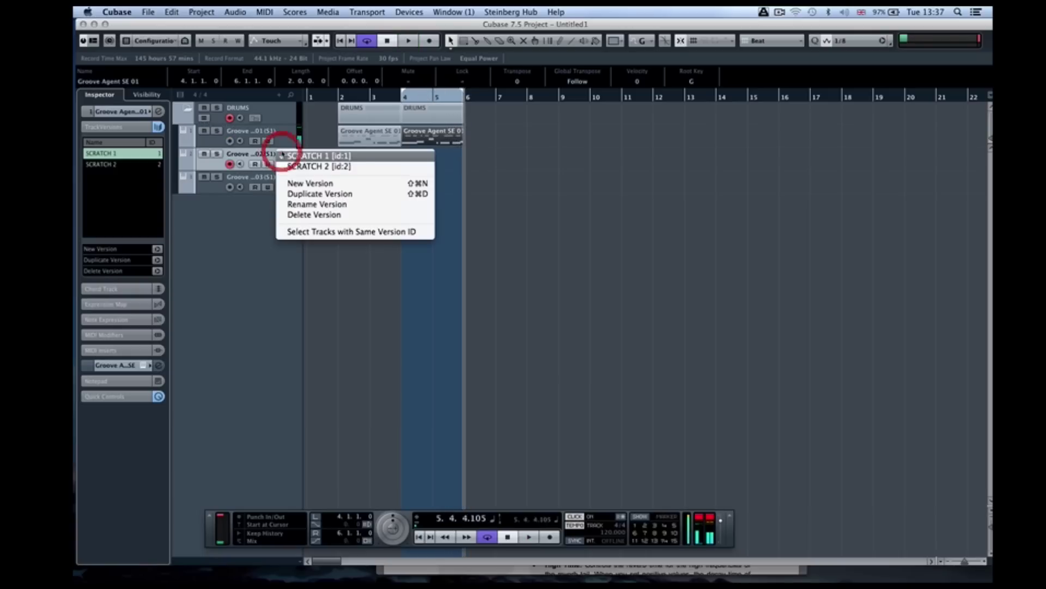
click(622, 201)
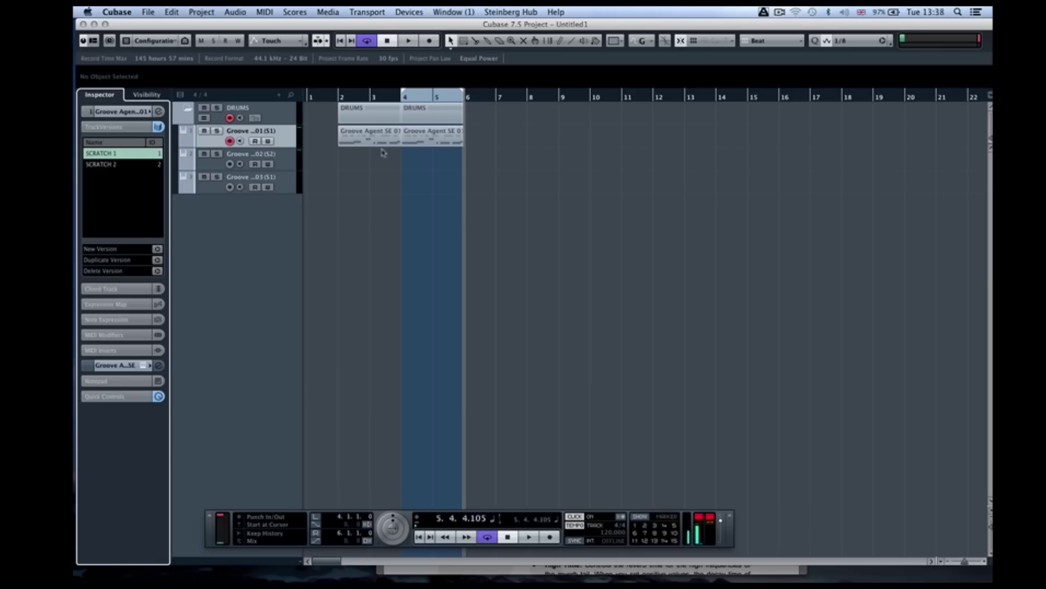
Compare the first Groove Agent track's SCRATCH 2 and SCRATCH 1 versions by alternating between them, ending on SCRATCH 1.
click(101, 165)
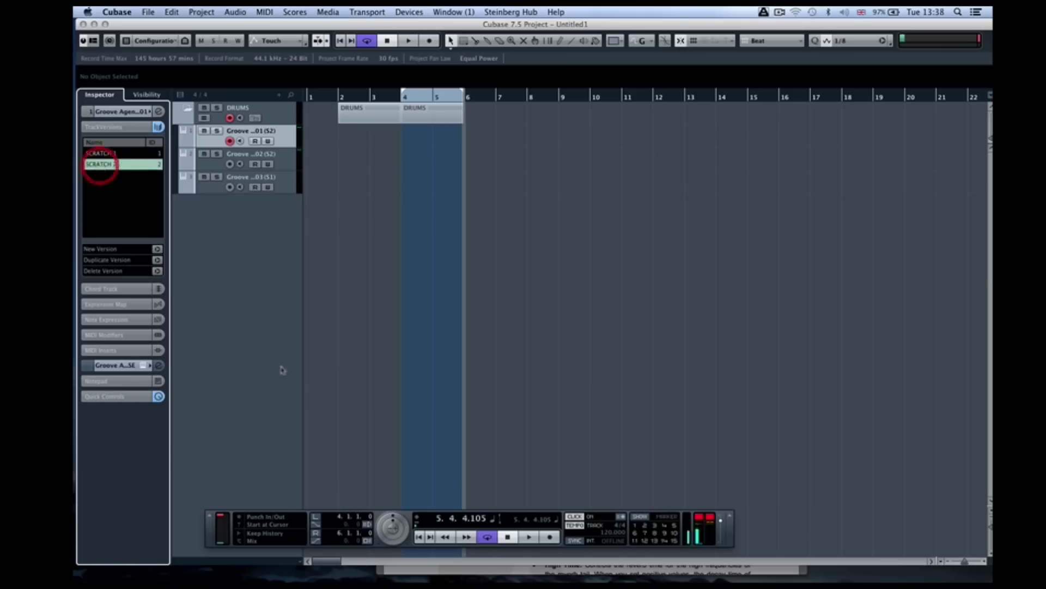
click(114, 154)
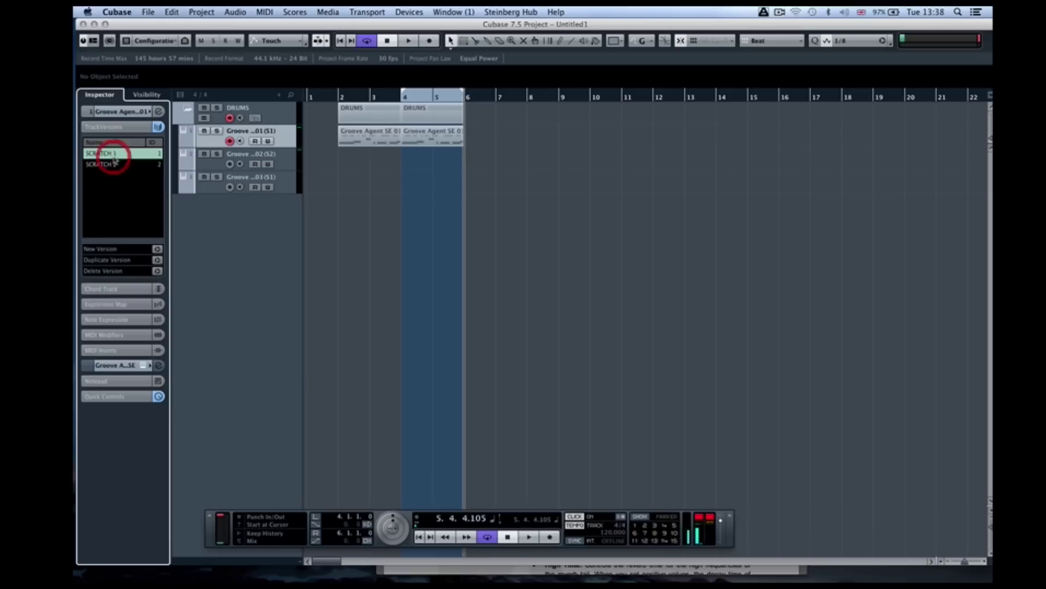
click(111, 165)
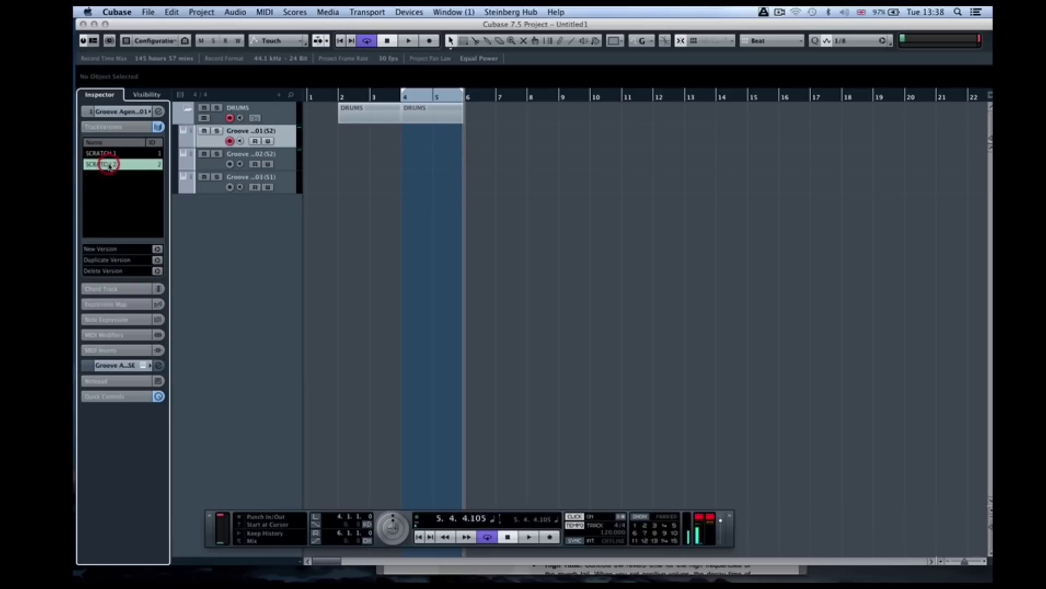
click(106, 153)
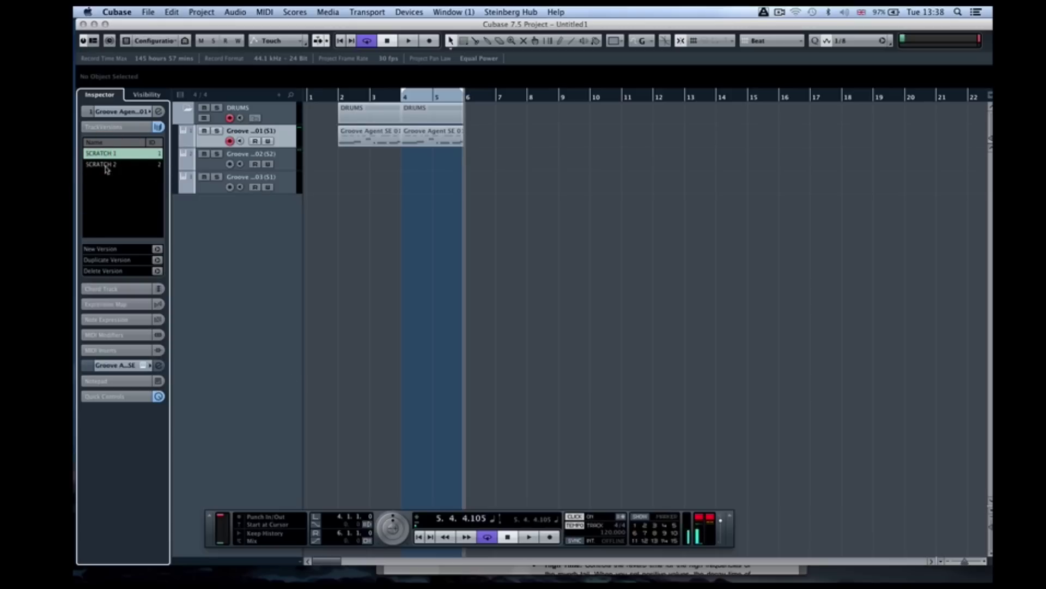
Switch the first Groove Agent track to SCRATCH 2 and load Beat Designer in its first MIDI insert slot, with the cursor at bar 2.
click(103, 165)
click(335, 99)
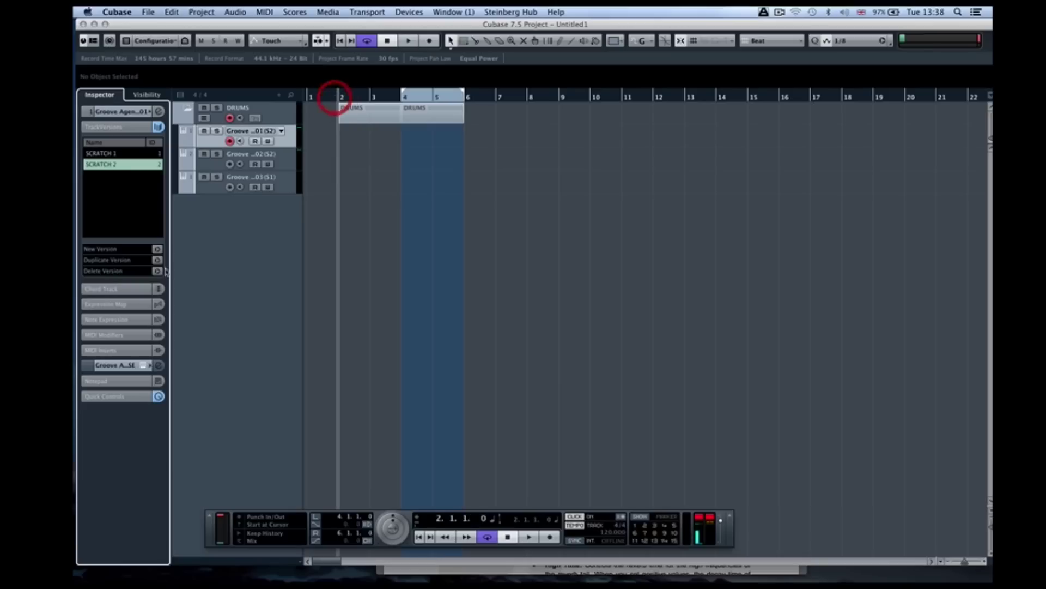
click(122, 353)
click(116, 227)
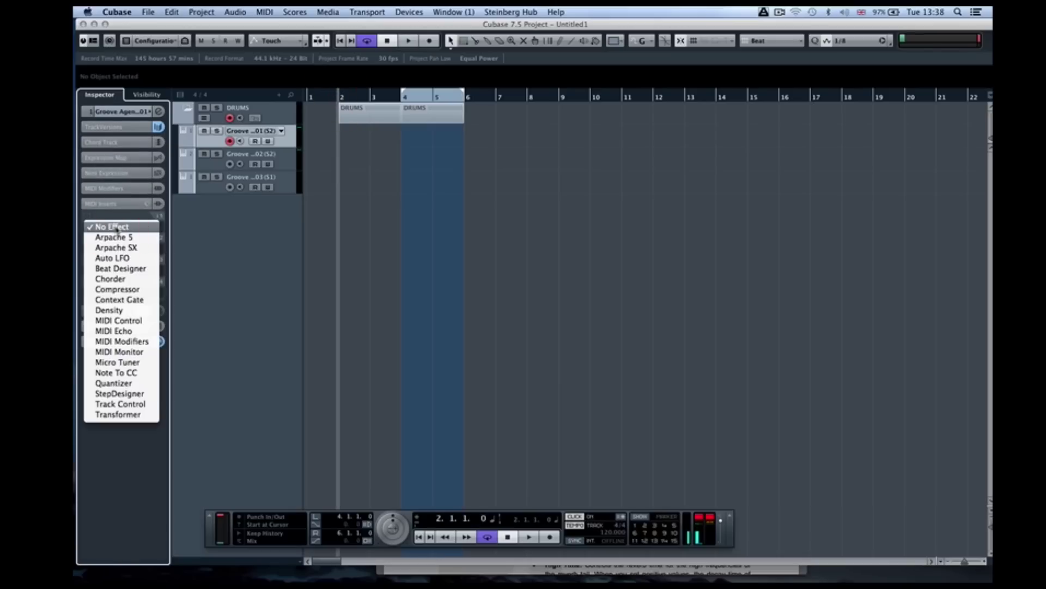
click(114, 269)
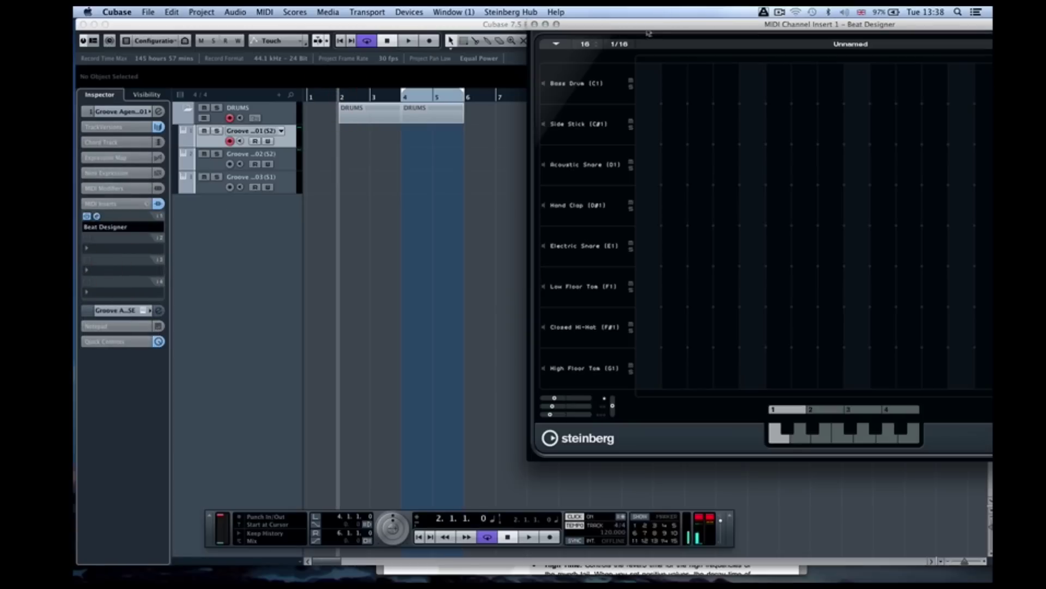
drag(648, 34, 457, 9)
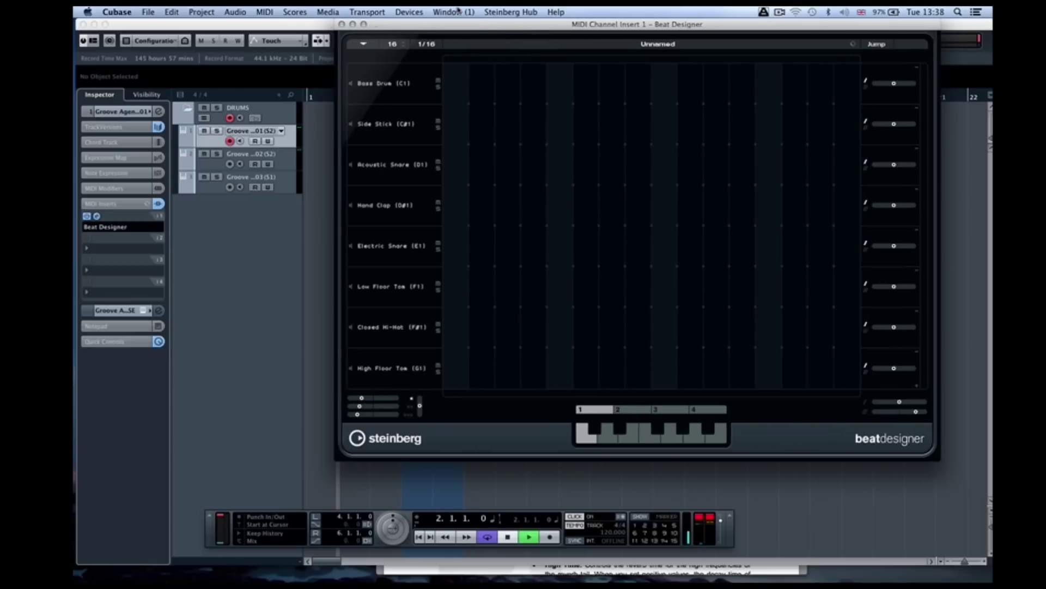
During playback, program full-velocity bass drum hits on steps 1, 8 and 9 and a softer one on step 12.
click(456, 83)
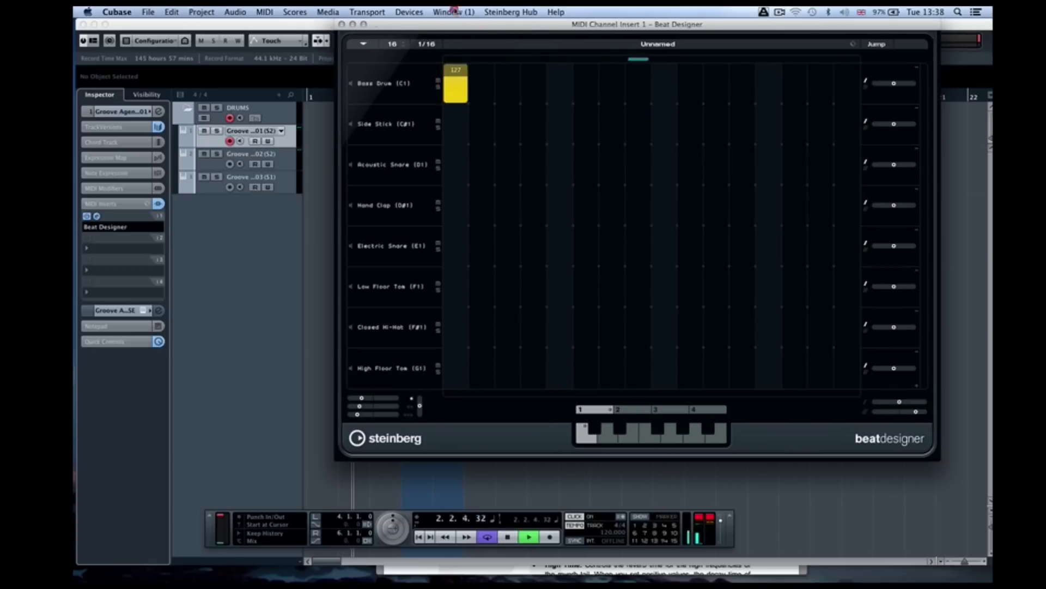
click(635, 87)
click(664, 87)
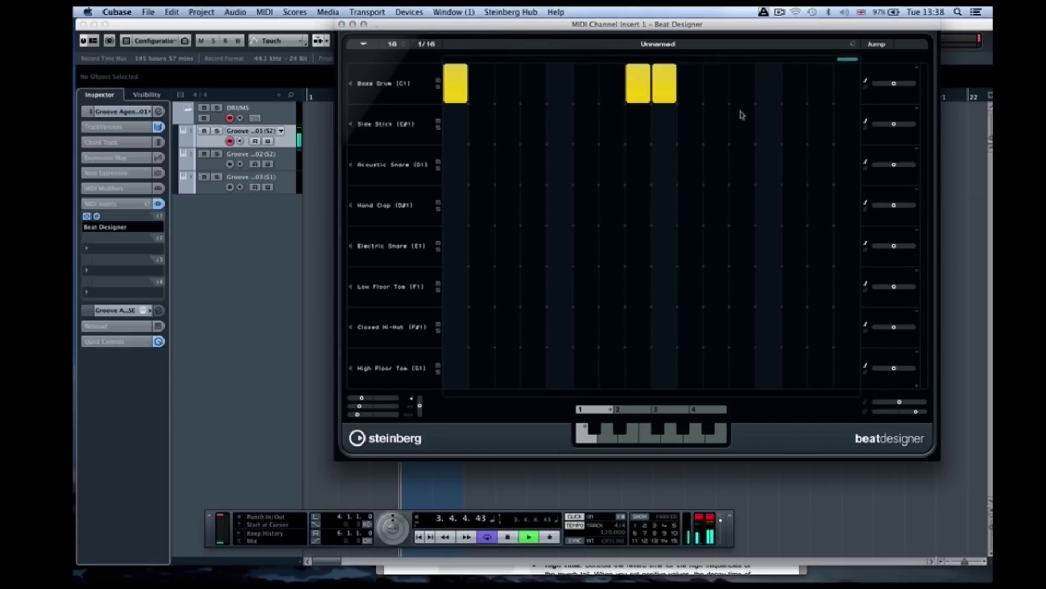
click(742, 85)
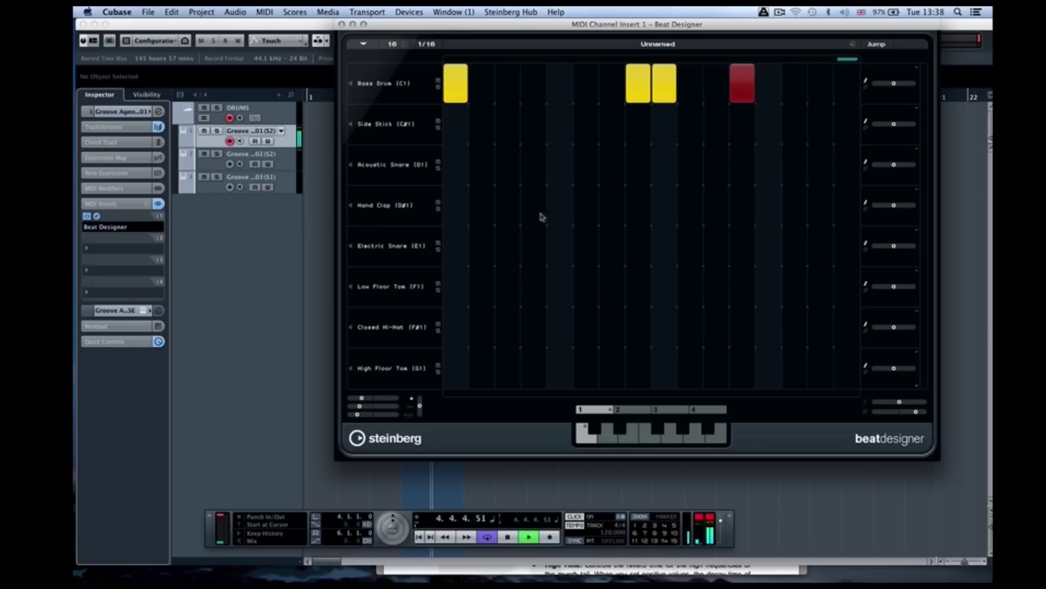
Add a loud hand clap on step 5, preceded by a very soft one on step 4.
click(507, 206)
click(561, 196)
drag(562, 196, 561, 159)
mouse_move(510, 203)
mouse_down()
mouse_move(511, 218)
mouse_move(558, 227)
mouse_move(535, 218)
mouse_move(538, 259)
mouse_up()
click(508, 206)
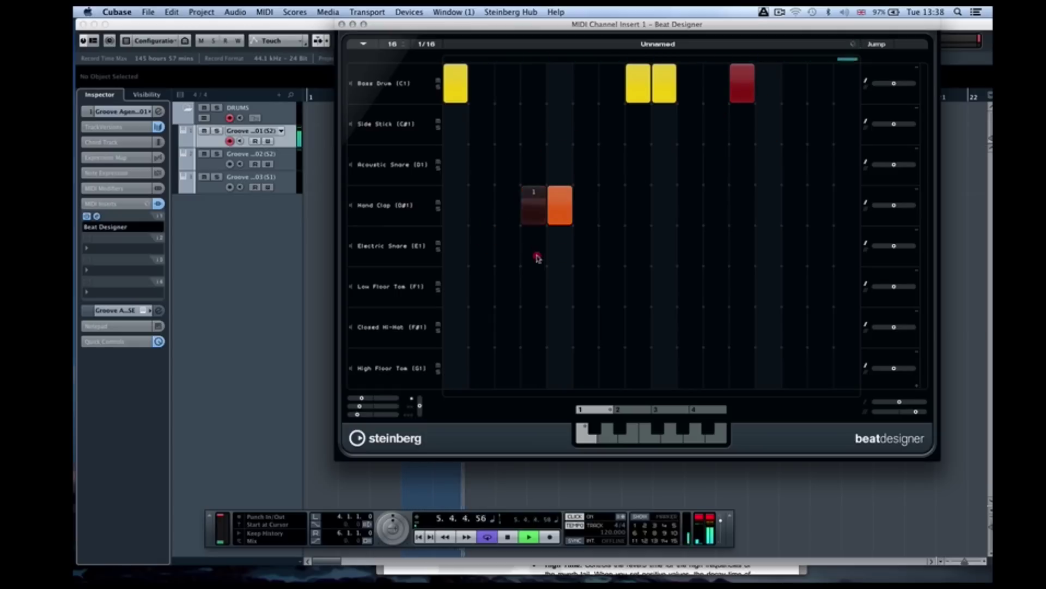
drag(537, 210, 532, 204)
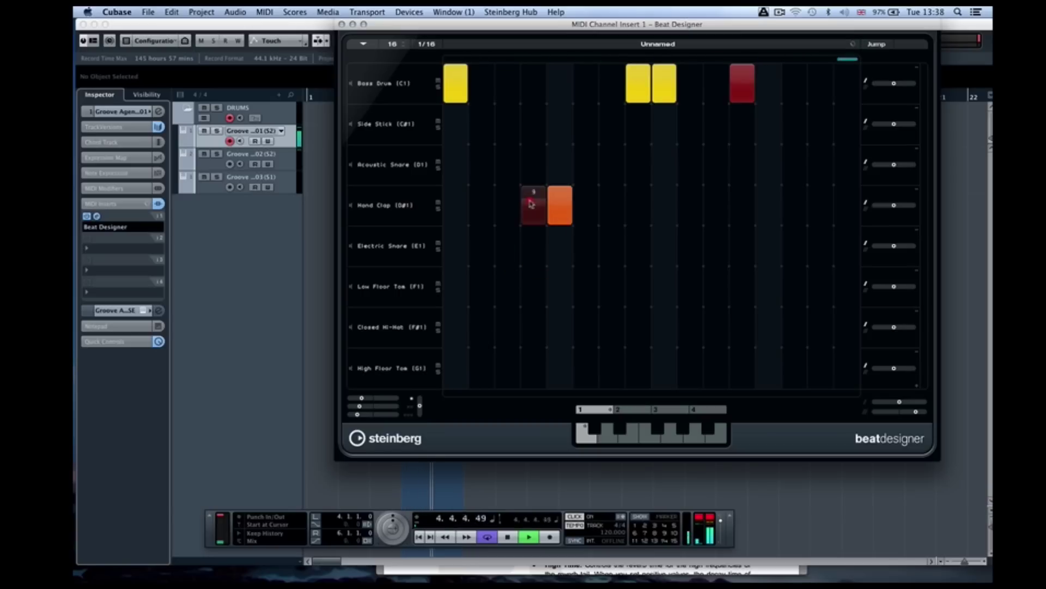
Add soft hand claps on steps 10, 11 and 12, rising in velocity, and a loud electric snare on step 13.
drag(692, 206, 716, 240)
drag(741, 206, 701, 228)
drag(752, 207, 749, 127)
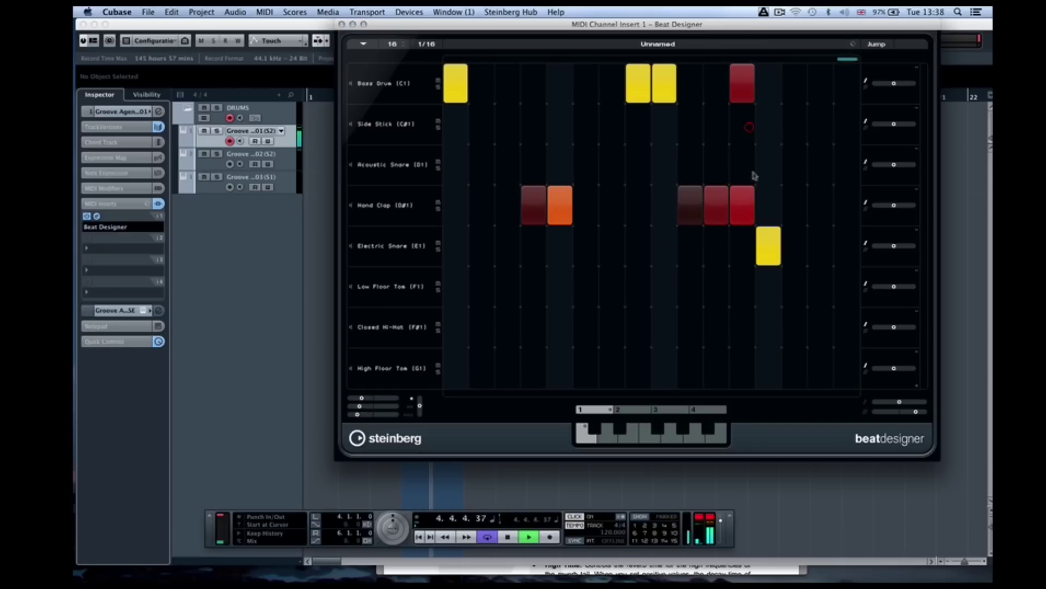
click(457, 361)
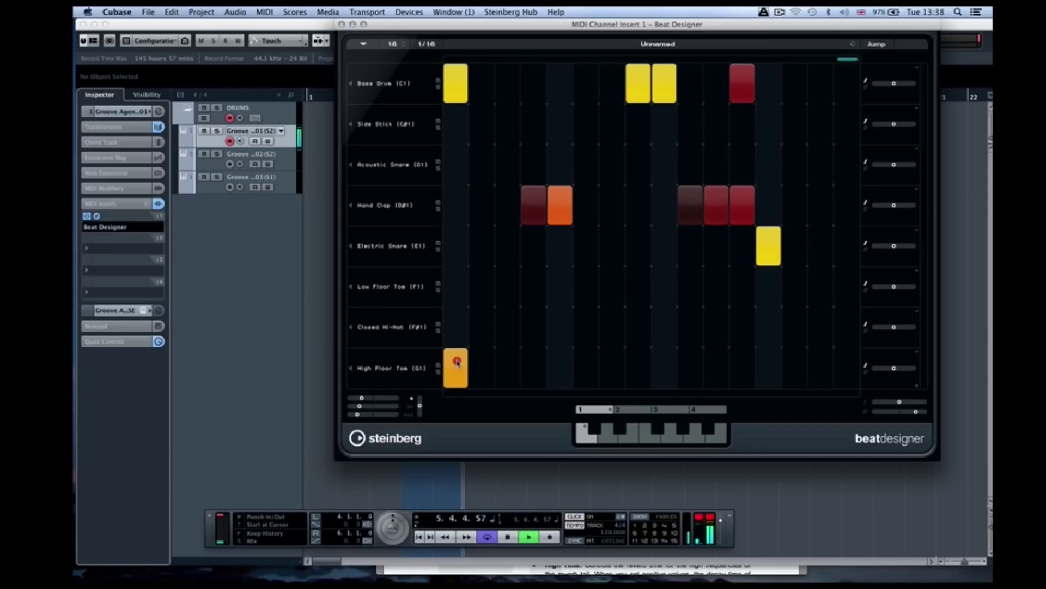
click(534, 368)
click(593, 386)
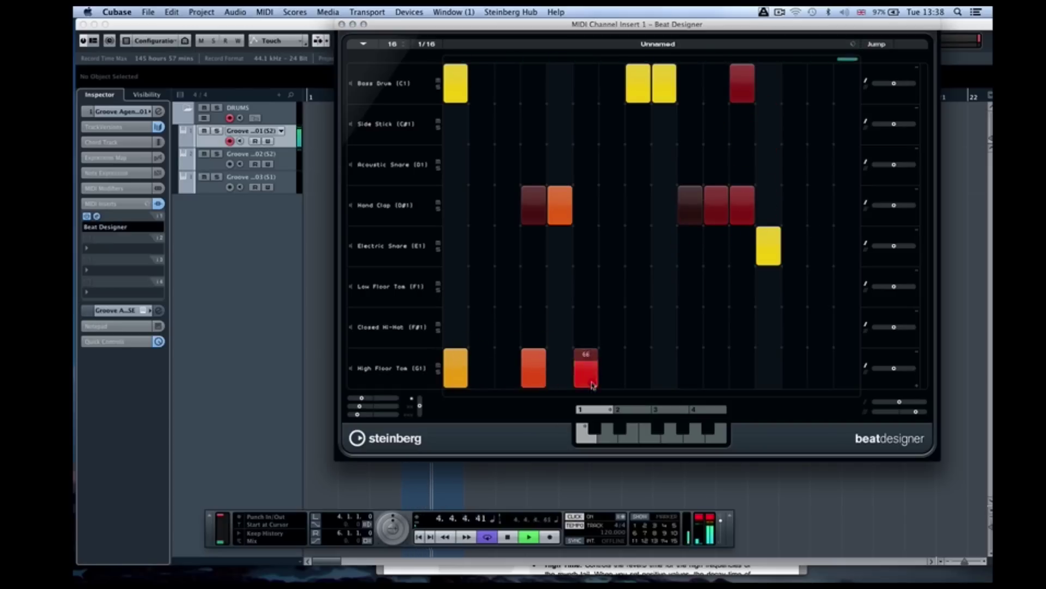
drag(455, 367, 604, 373)
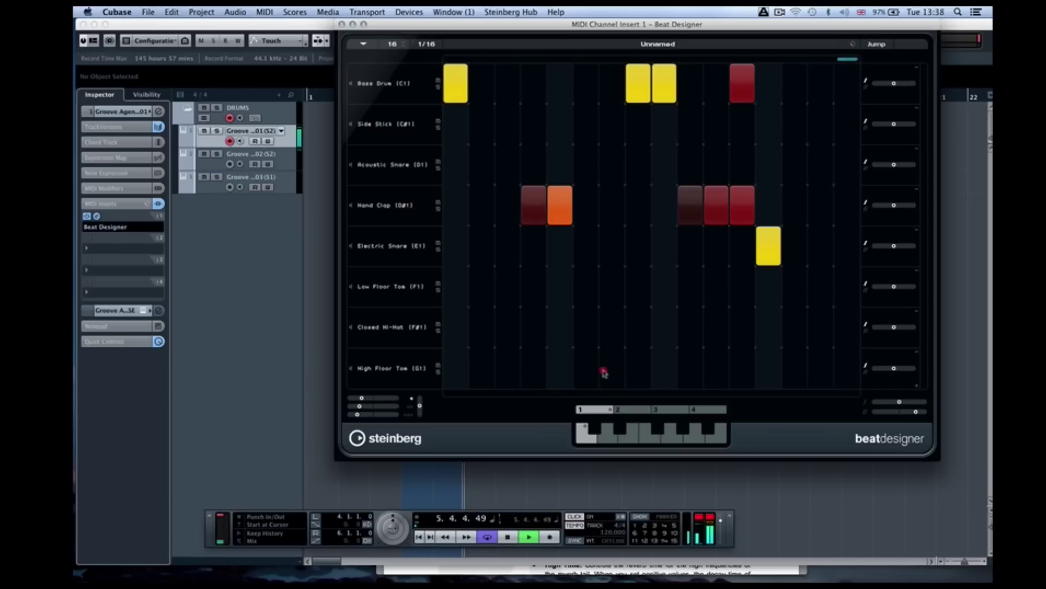
Program closed hi-hat hits on steps 1, 3, 6, 8, 9 and 11 with varied velocities, softest on steps 8 and 9.
click(456, 320)
click(508, 327)
mouse_move(586, 326)
mouse_down()
mouse_move(611, 326)
mouse_move(588, 342)
mouse_up()
click(639, 322)
drag(656, 322, 644, 364)
click(612, 329)
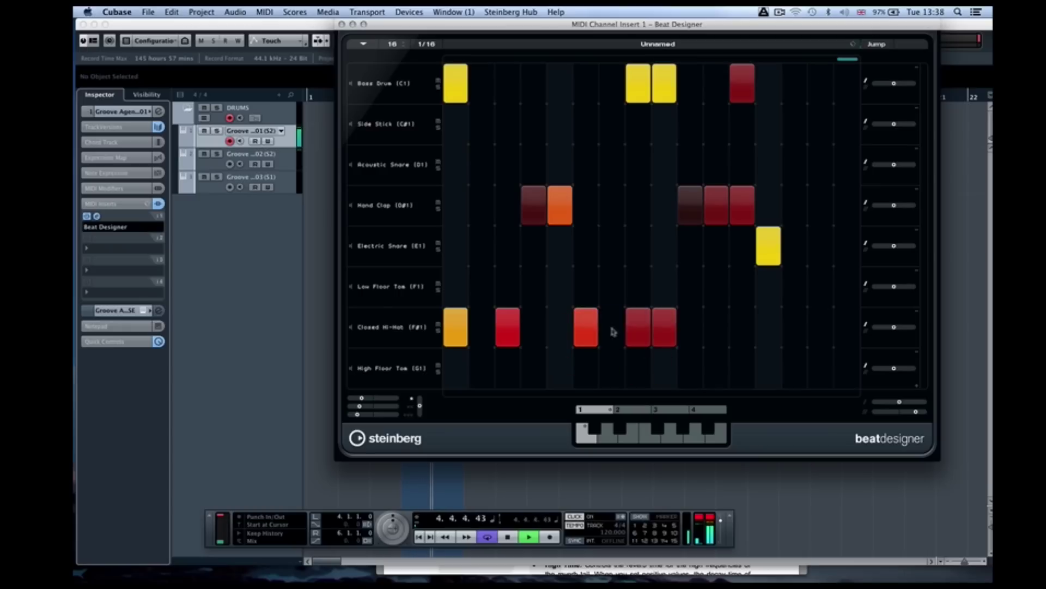
click(717, 326)
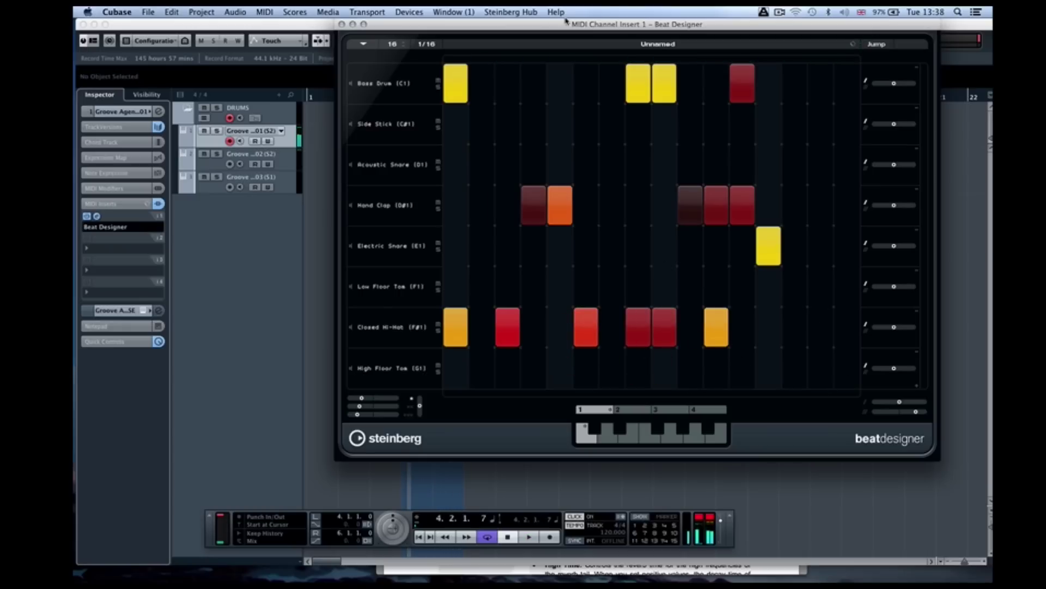
Leave Beat Designer and place its pattern as a one-bar part at bar 2 of the first Groove Agent track.
drag(543, 26, 698, 24)
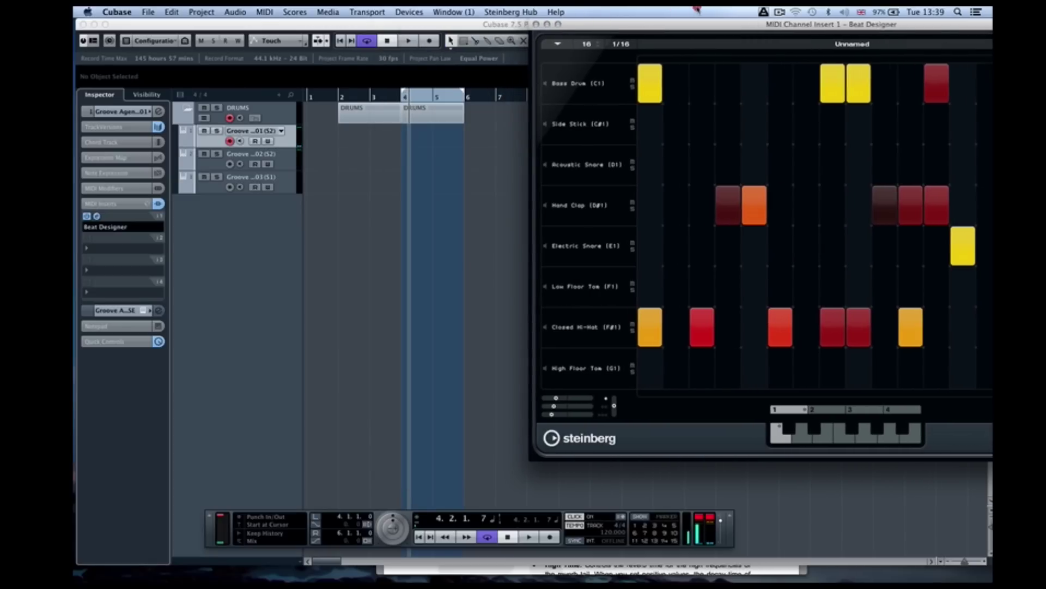
click(439, 244)
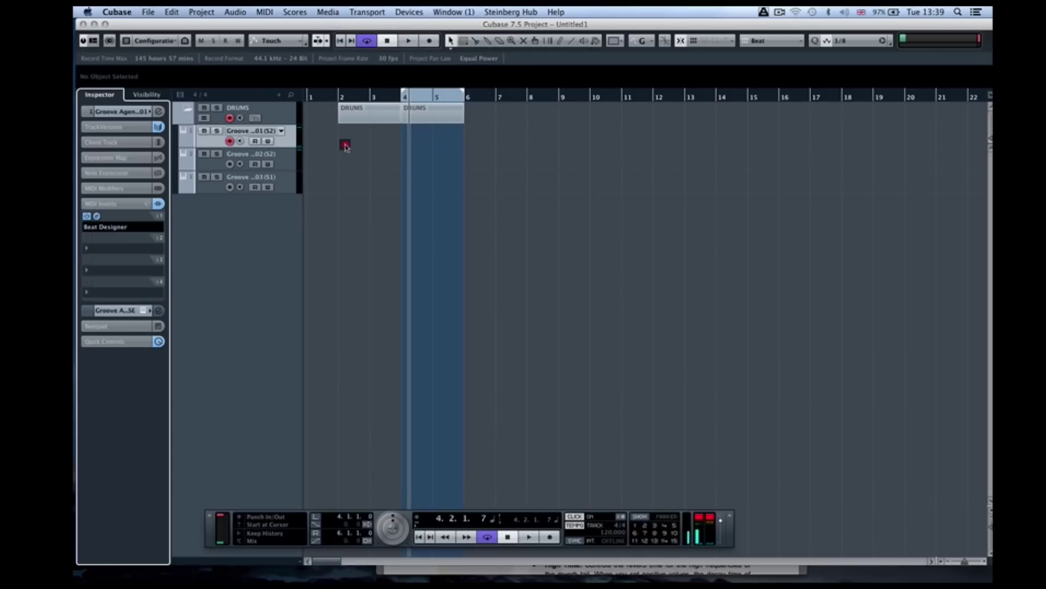
drag(339, 134, 341, 136)
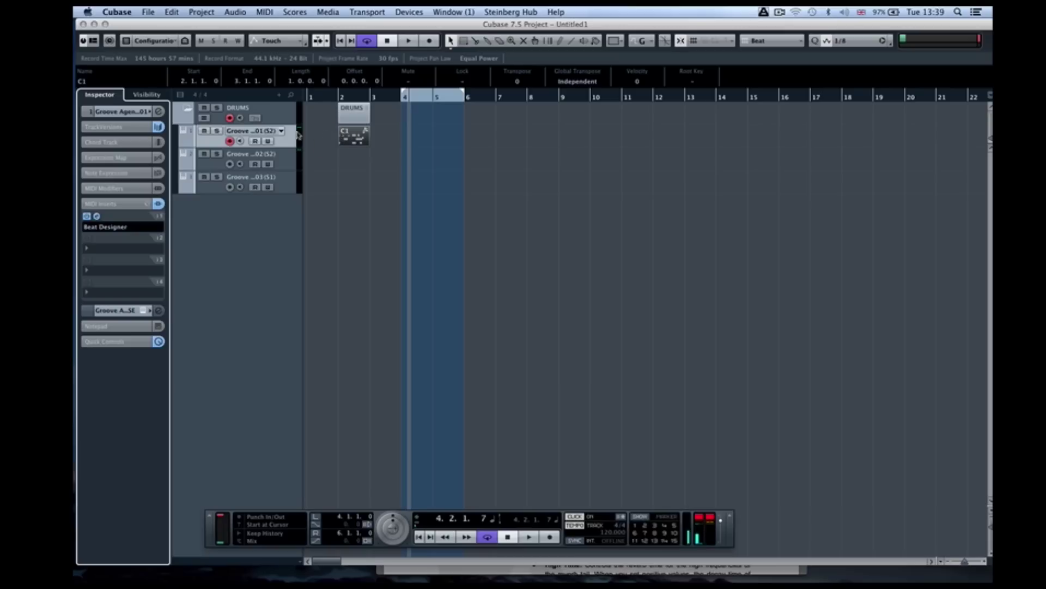
Enlarge the first Groove Agent track's height and create a drum map for it from the instrument.
drag(272, 147, 280, 177)
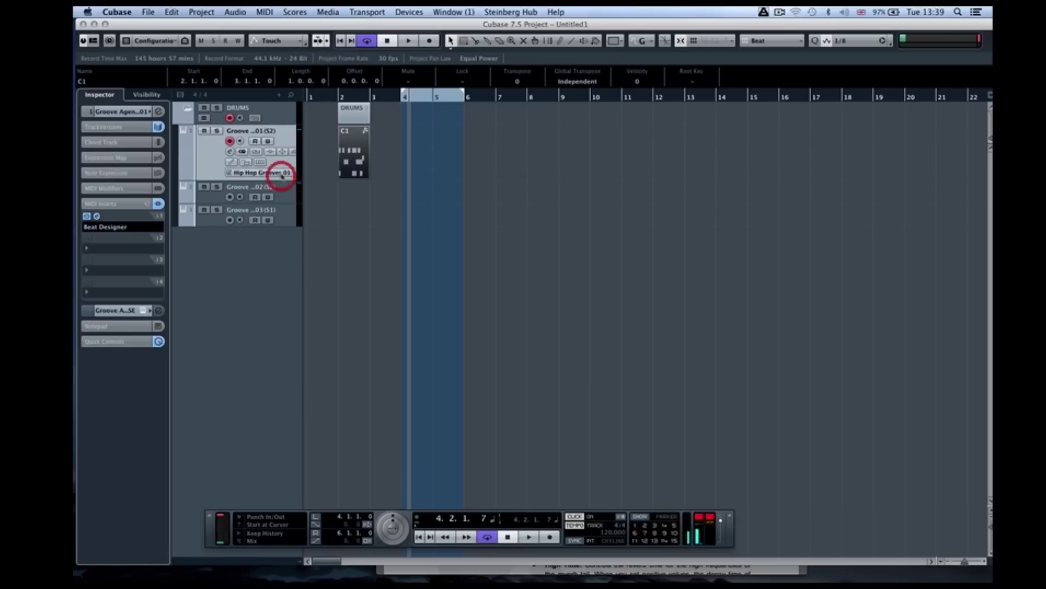
click(235, 162)
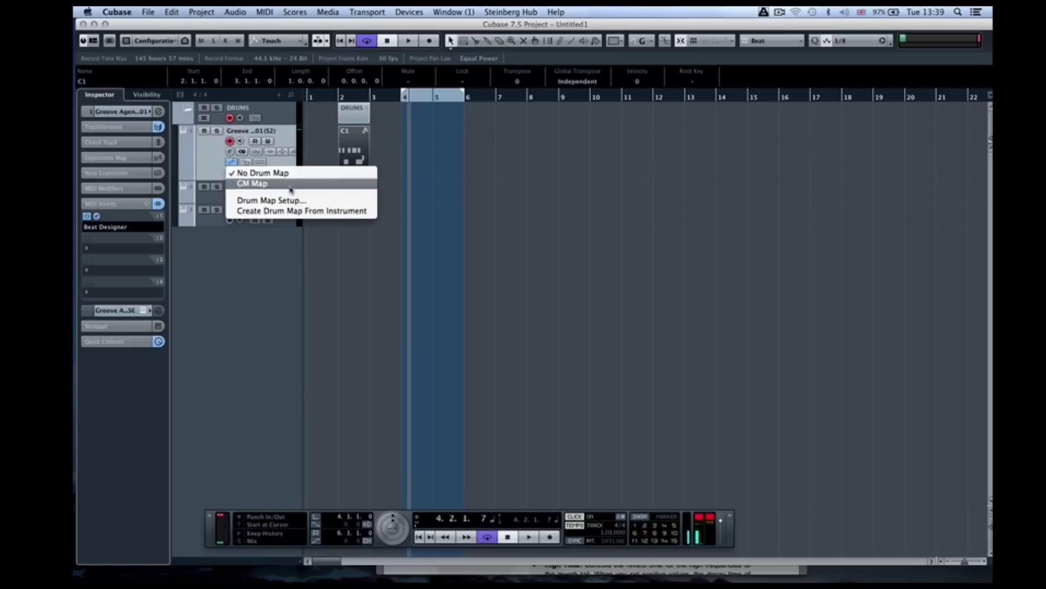
click(293, 212)
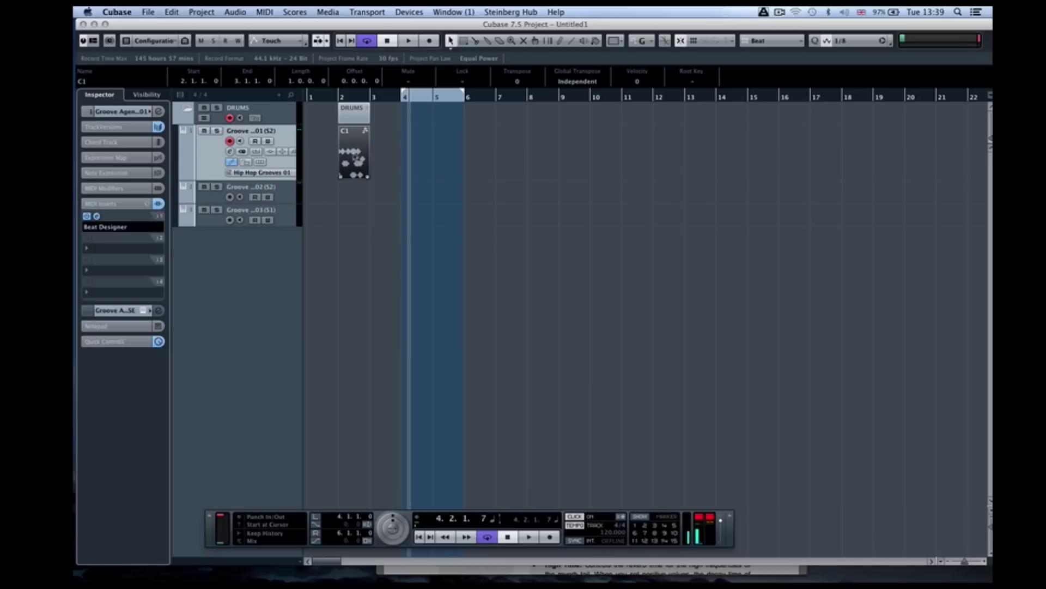
Open the new part in the Drum Editor, examine its mapped instrument names and notes, and close the editor.
double_click(356, 158)
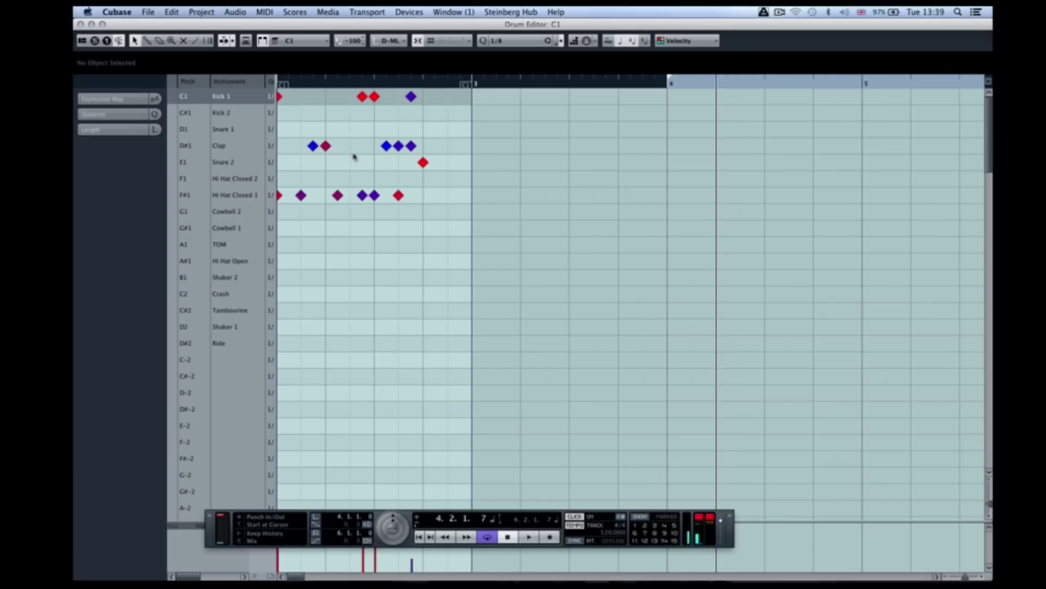
drag(223, 24, 253, 24)
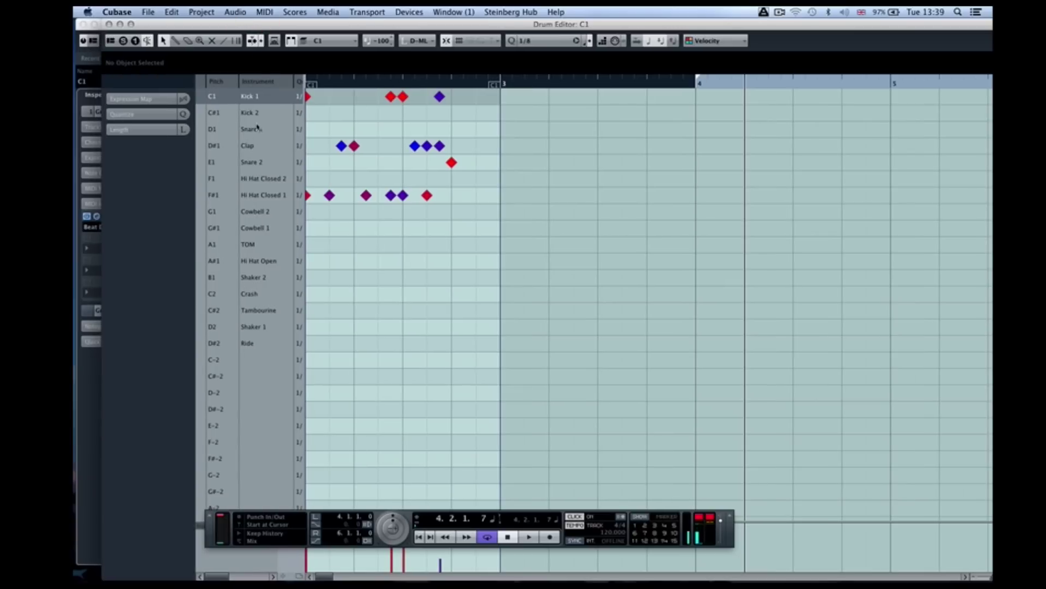
click(109, 25)
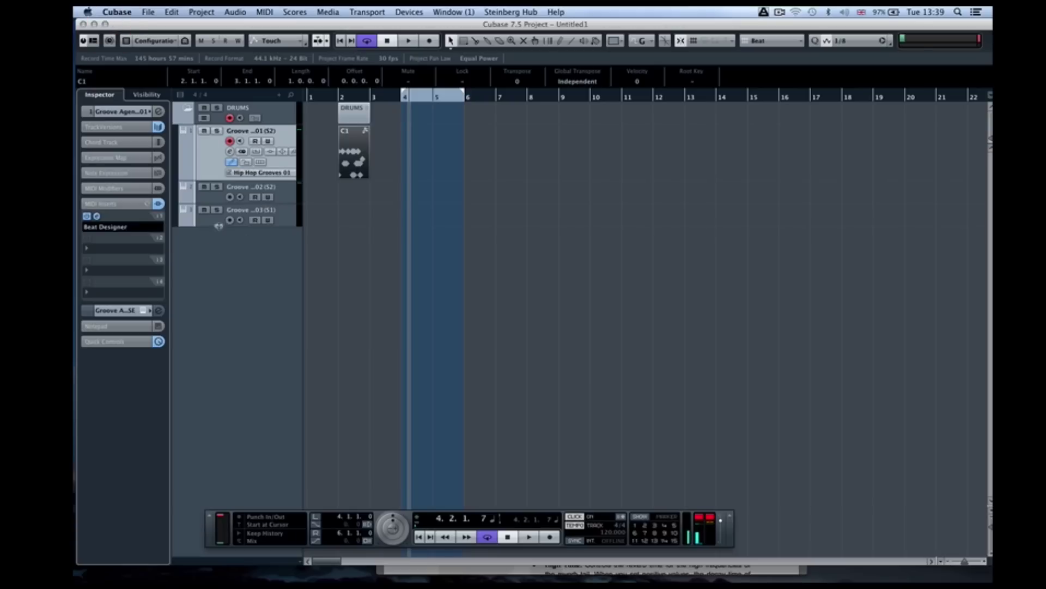
Set the left and right locators around the one-bar part at bar 2 and play the cycle briefly.
key(b)
key(h)
key(h)
key(h)
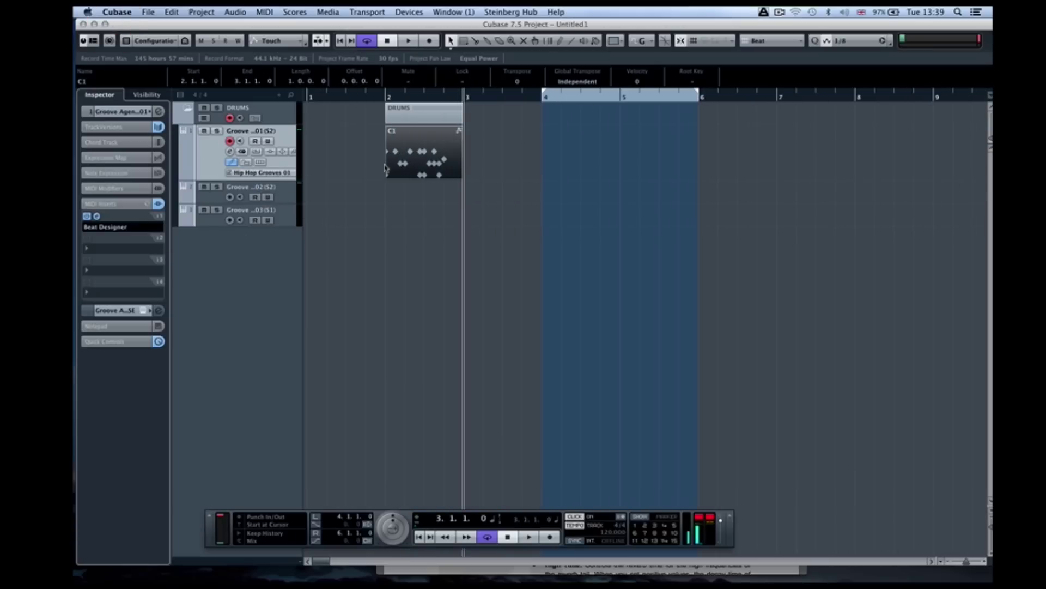
key(p)
key(space)
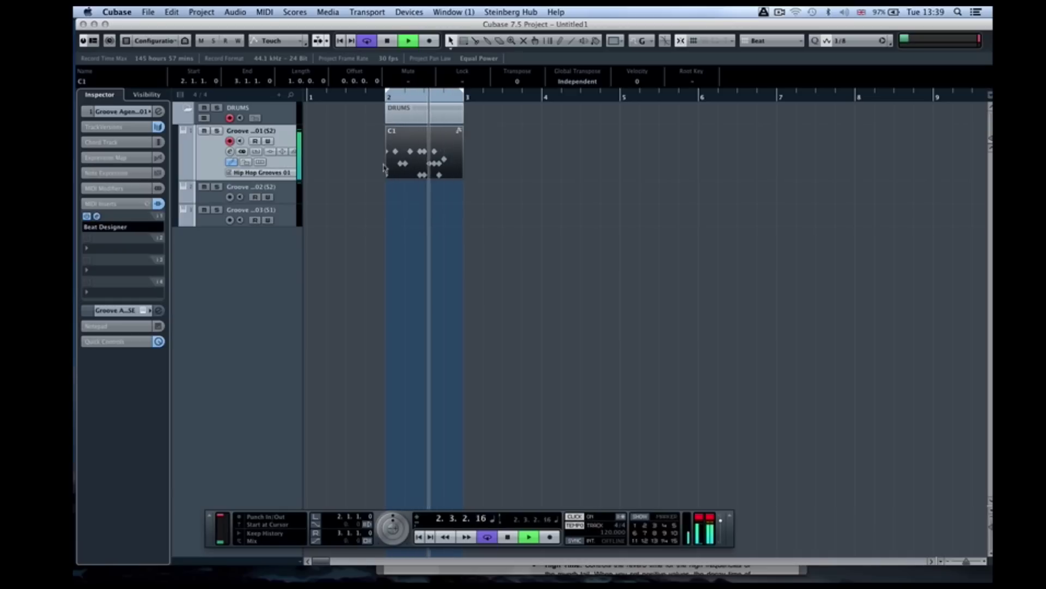
key(space)
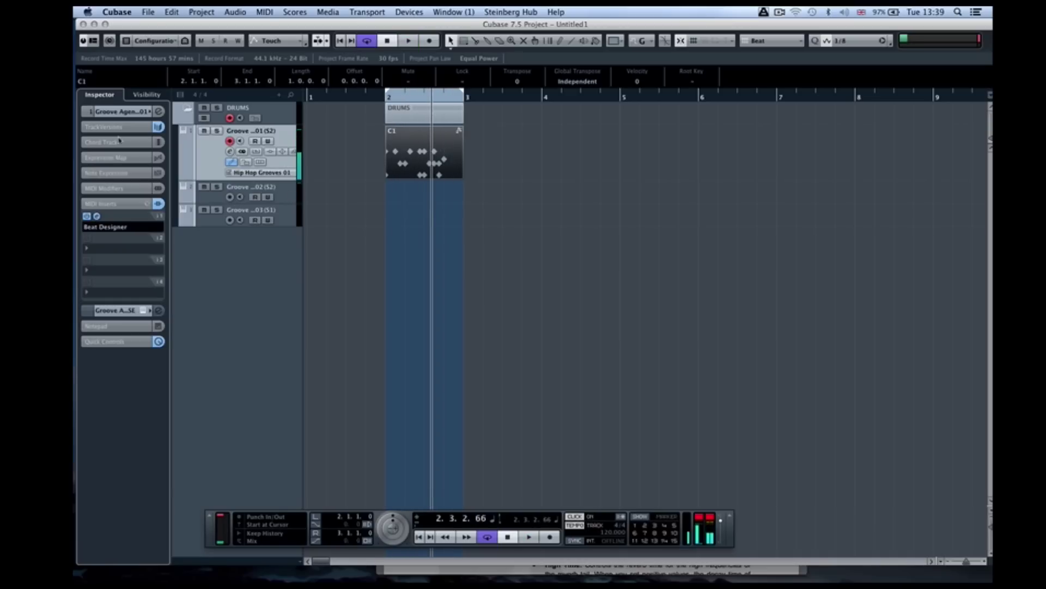
Restart cycle playback and switch the first Groove Agent track to its SCRATCH 1 version.
click(102, 127)
key(KP_0)
key(space)
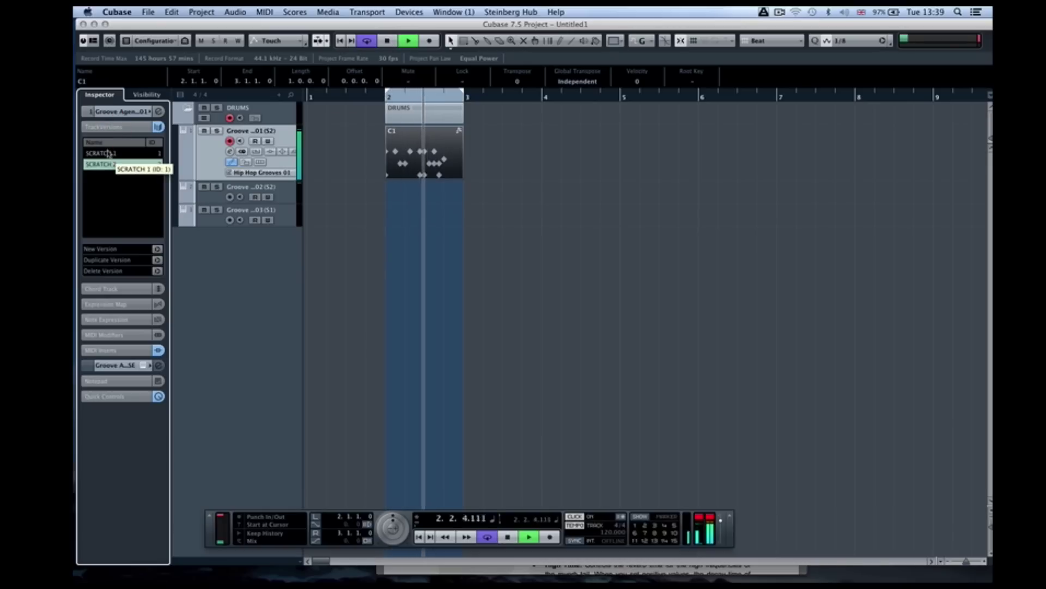
shift+click(107, 152)
click(107, 151)
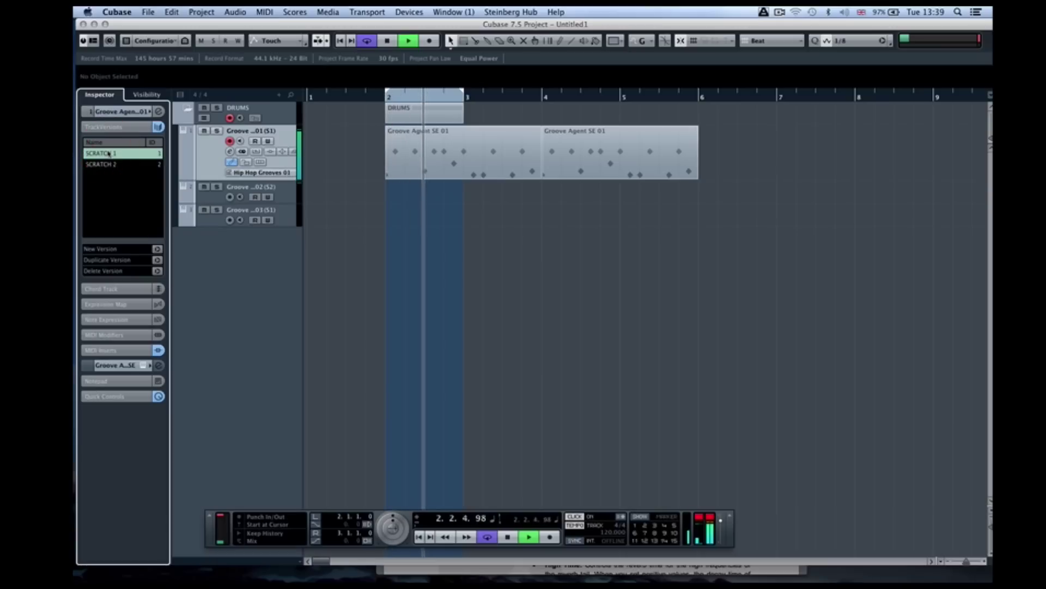
Turn off the Beat Designer insert on the first Groove Agent track and return to its version list.
click(111, 350)
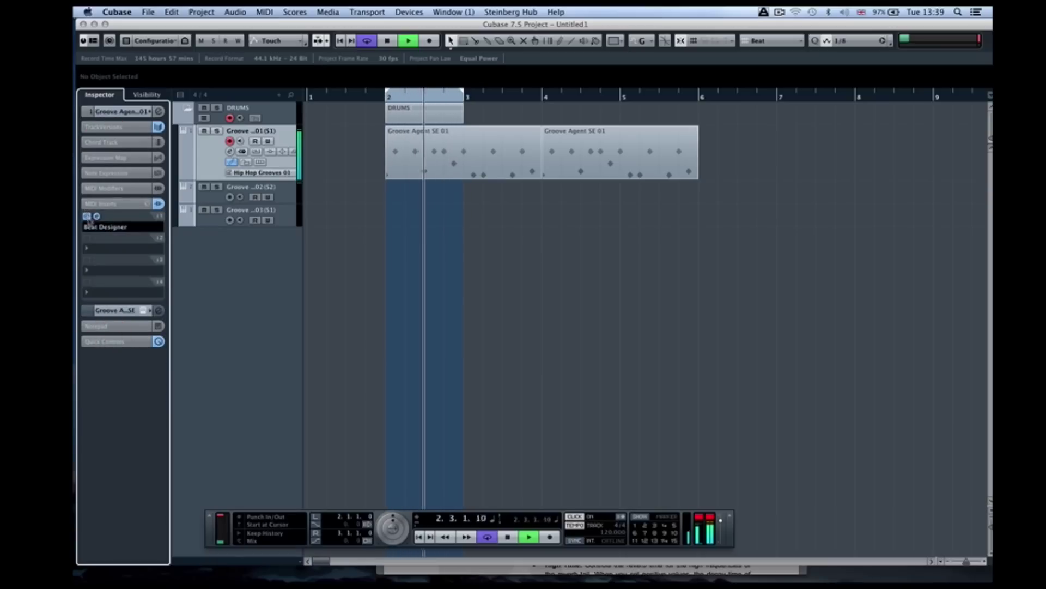
click(88, 217)
click(106, 126)
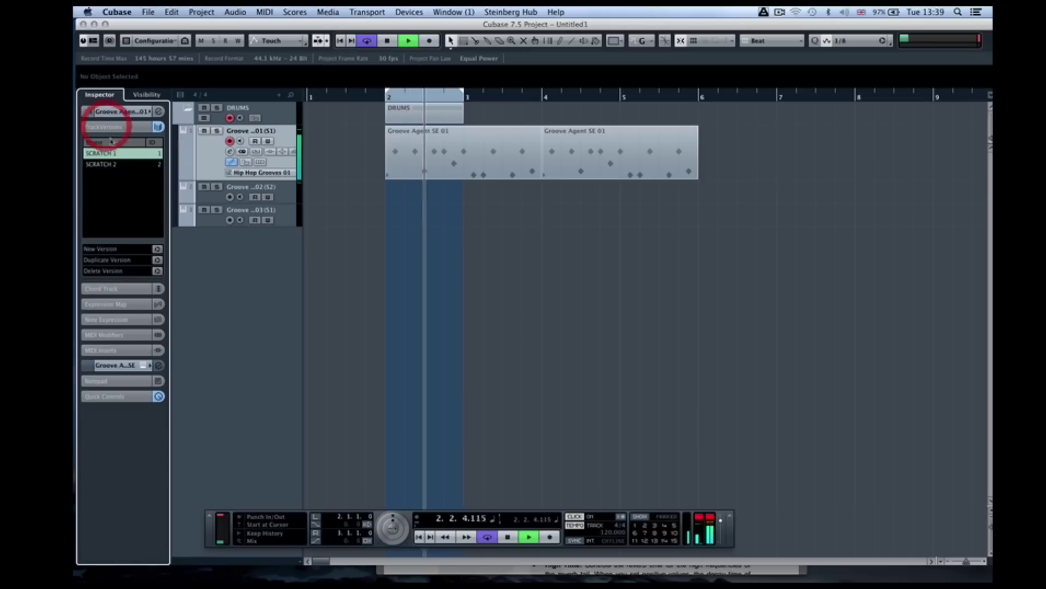
Turn off the metronome click and compare SCRATCH 2 with SCRATCH 1 on the first Groove Agent track, ending on SCRATCH 1.
key(c)
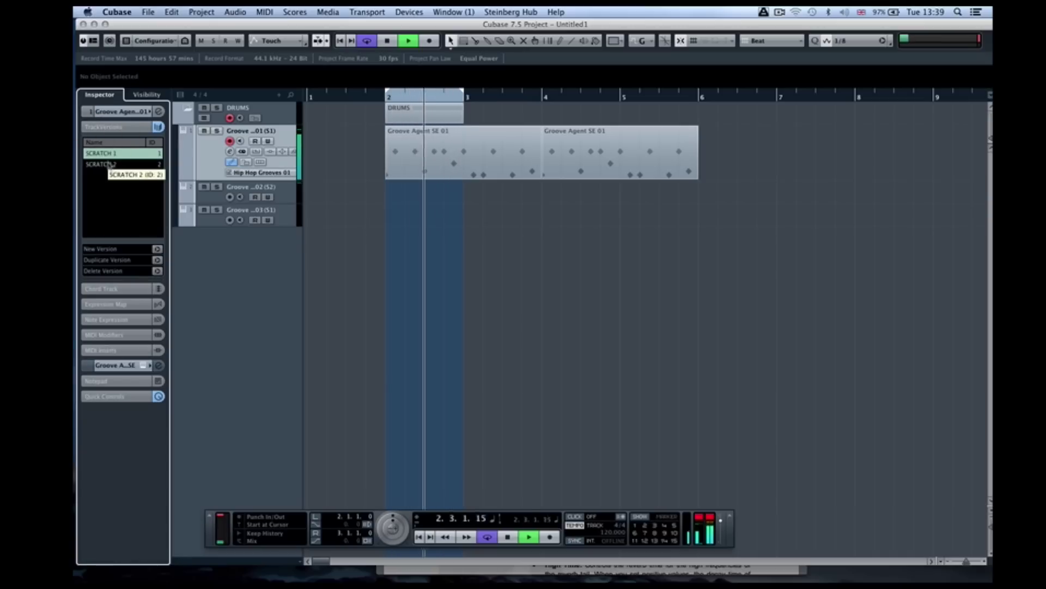
click(109, 164)
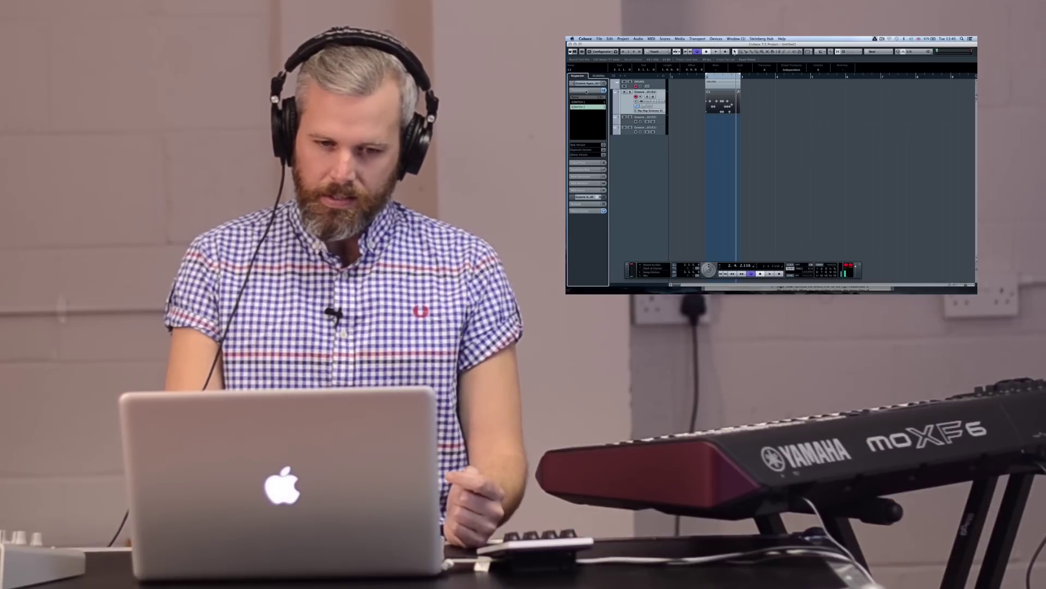
click(585, 102)
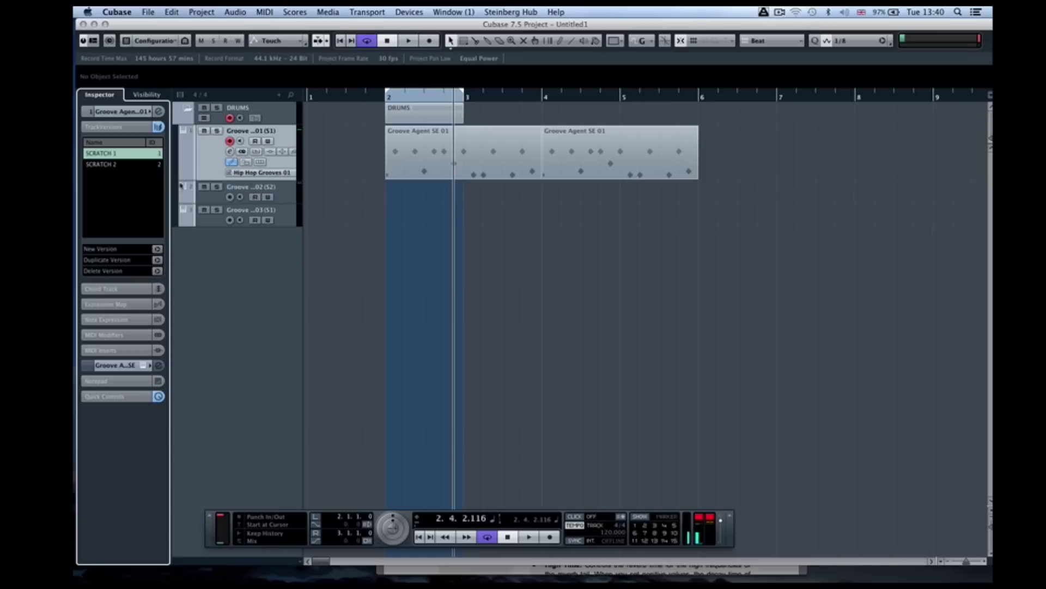
Open the first track's Groove Agent SE instrument and show its pattern pads.
click(117, 111)
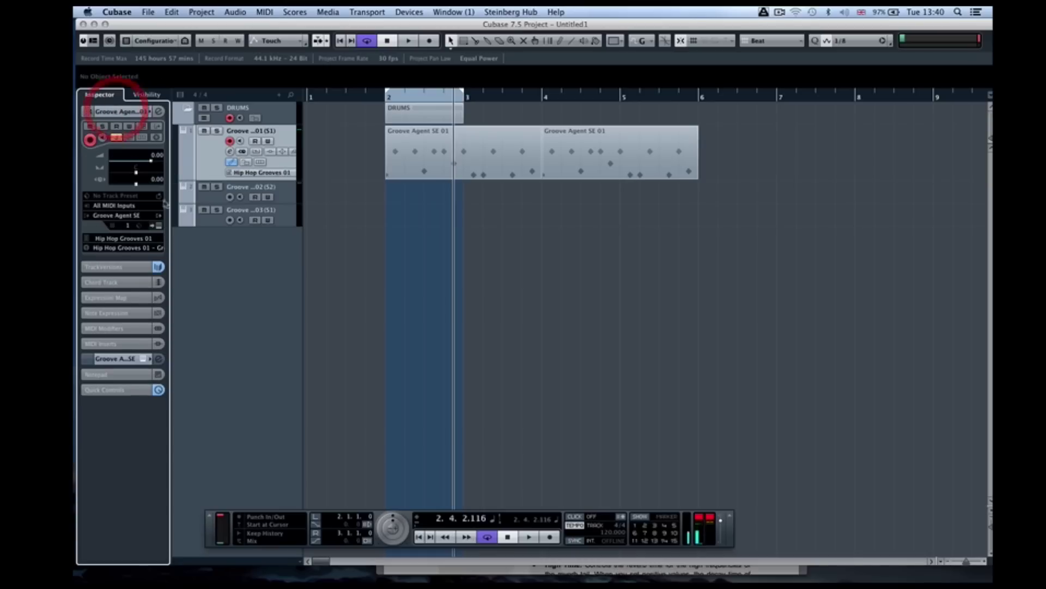
click(160, 225)
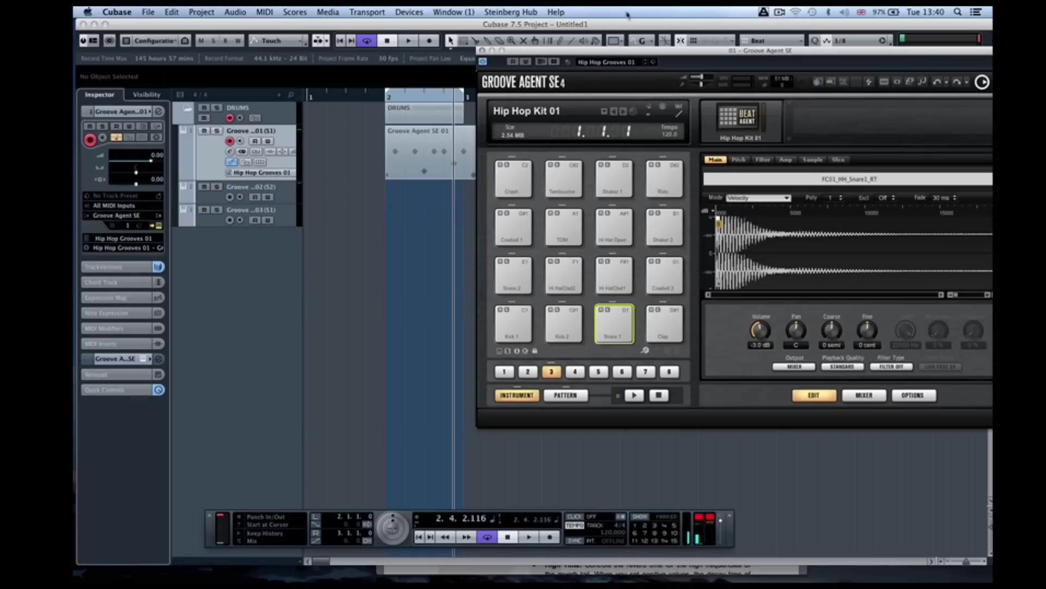
drag(561, 53, 658, 47)
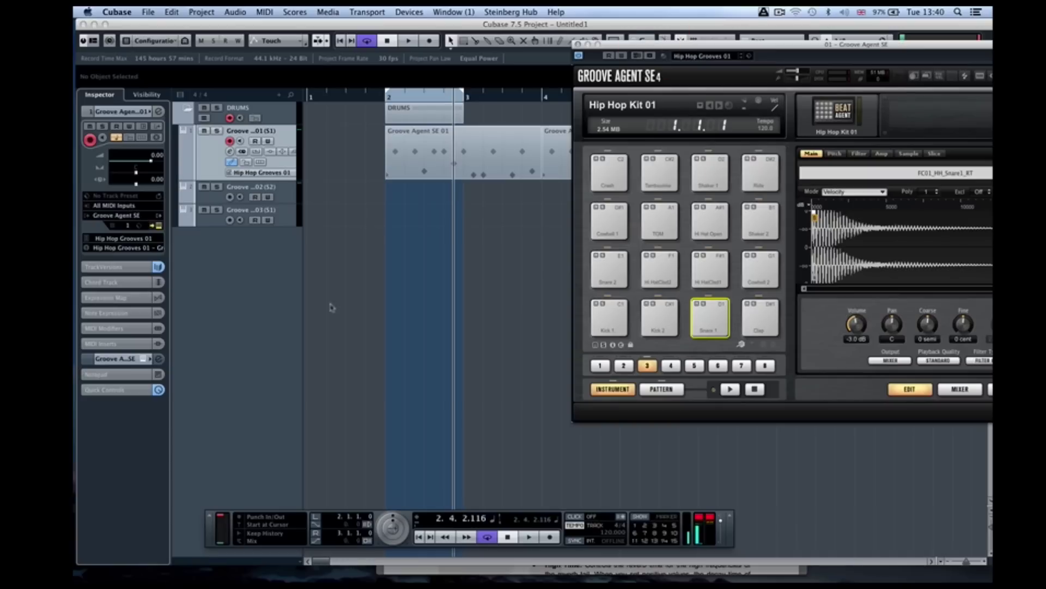
click(666, 392)
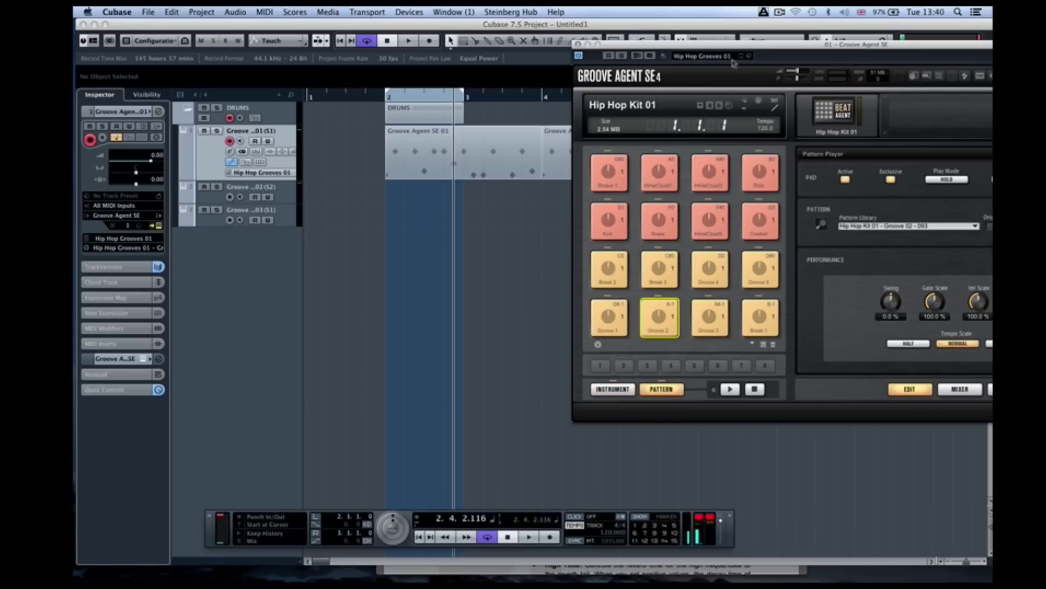
drag(715, 49, 685, 47)
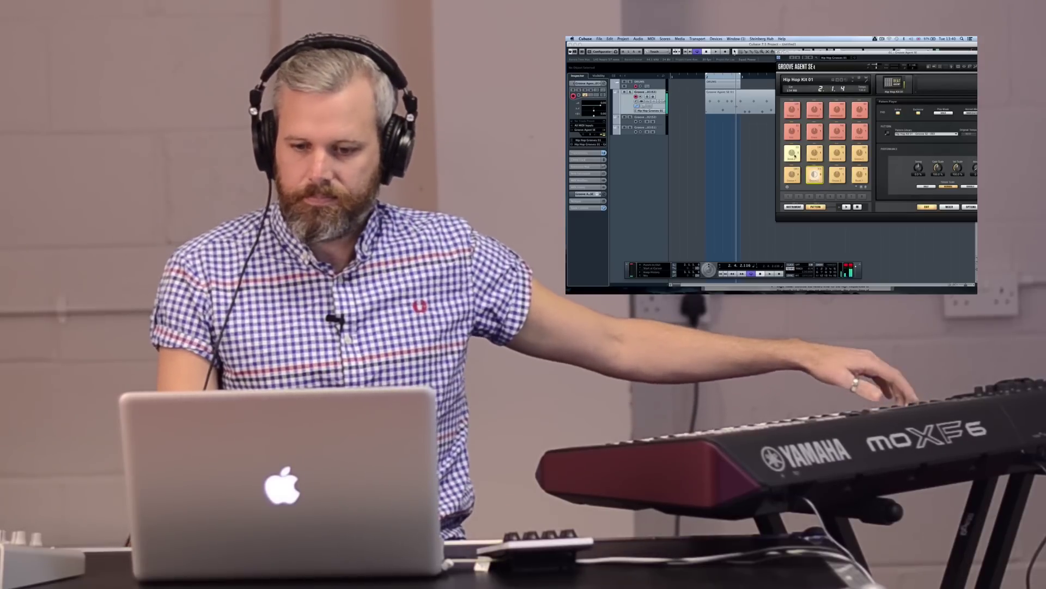
Load the MIDI part at bar 2 from the project into the Groove 2 pad as its pattern.
drag(847, 57, 737, 116)
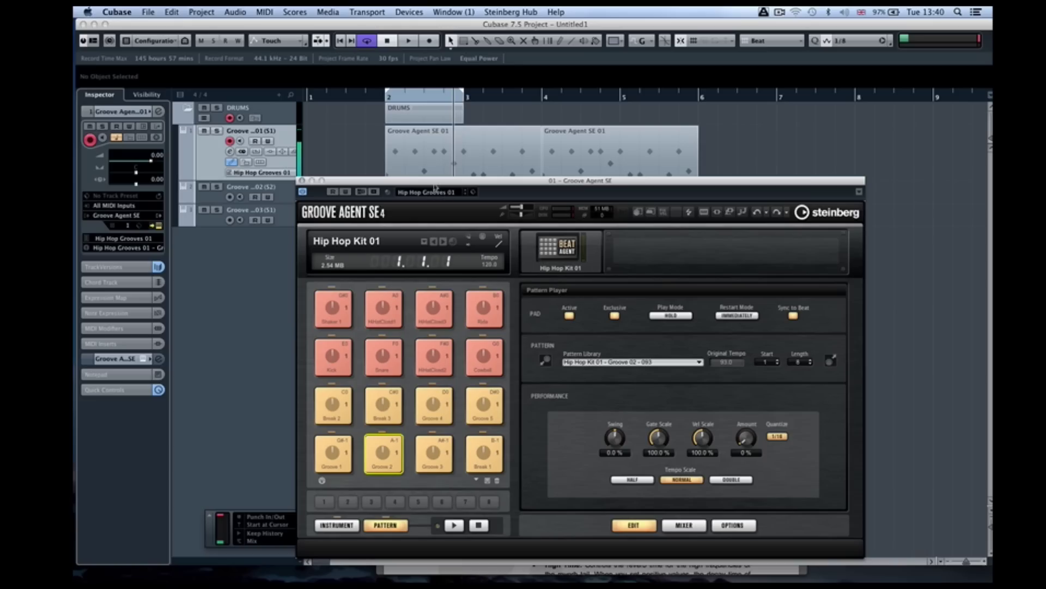
drag(439, 188, 718, 44)
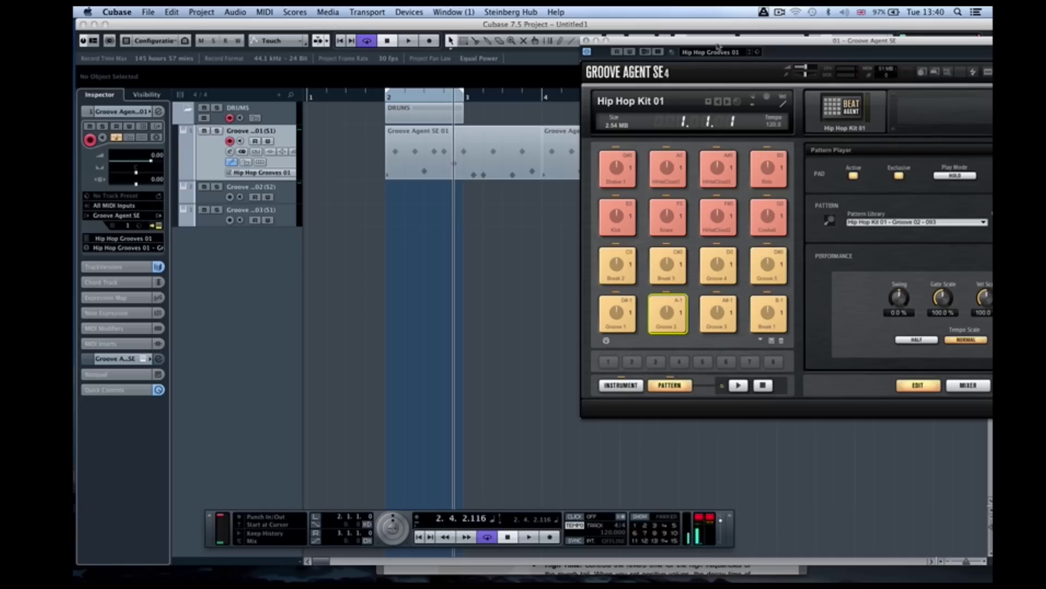
drag(841, 41, 525, 83)
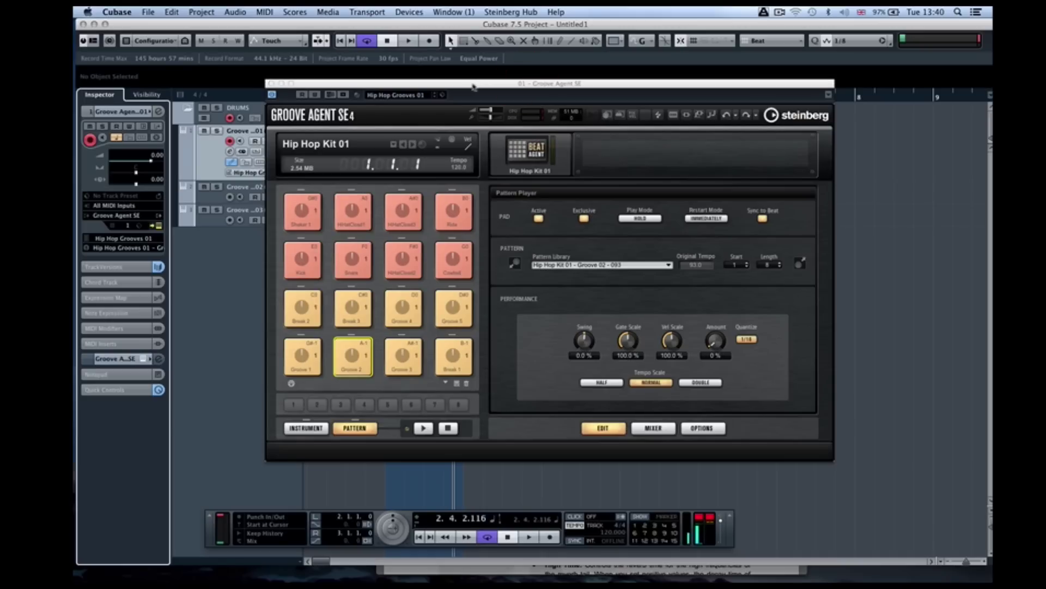
drag(471, 88, 665, 51)
drag(409, 129, 590, 360)
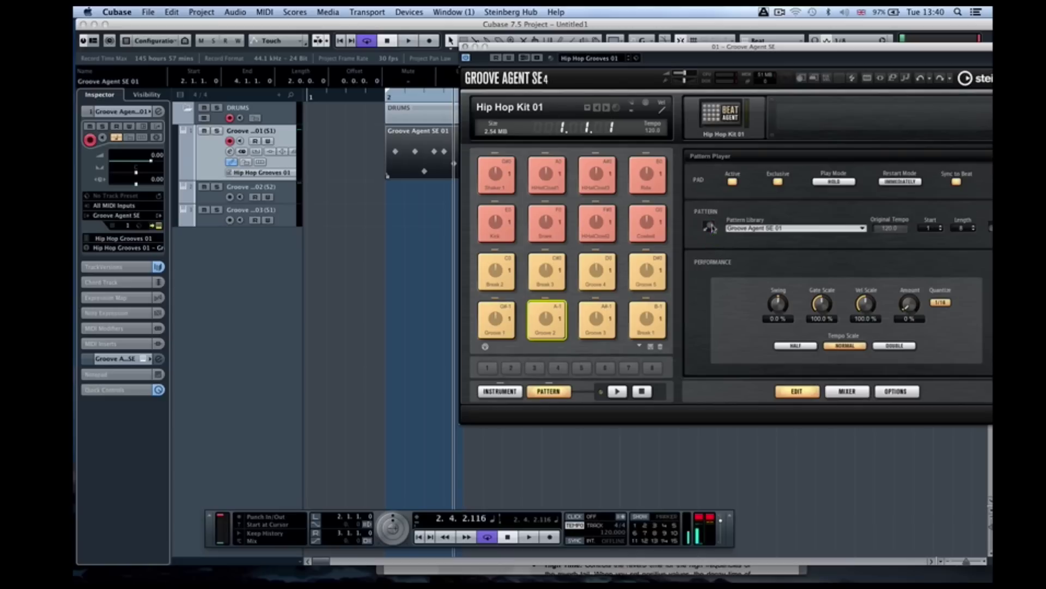
Browse the Beat Agent SE pattern library for the Groove 2 pad, looking through Smooth Teck Kit 01 and Techno Kit 01.
click(798, 228)
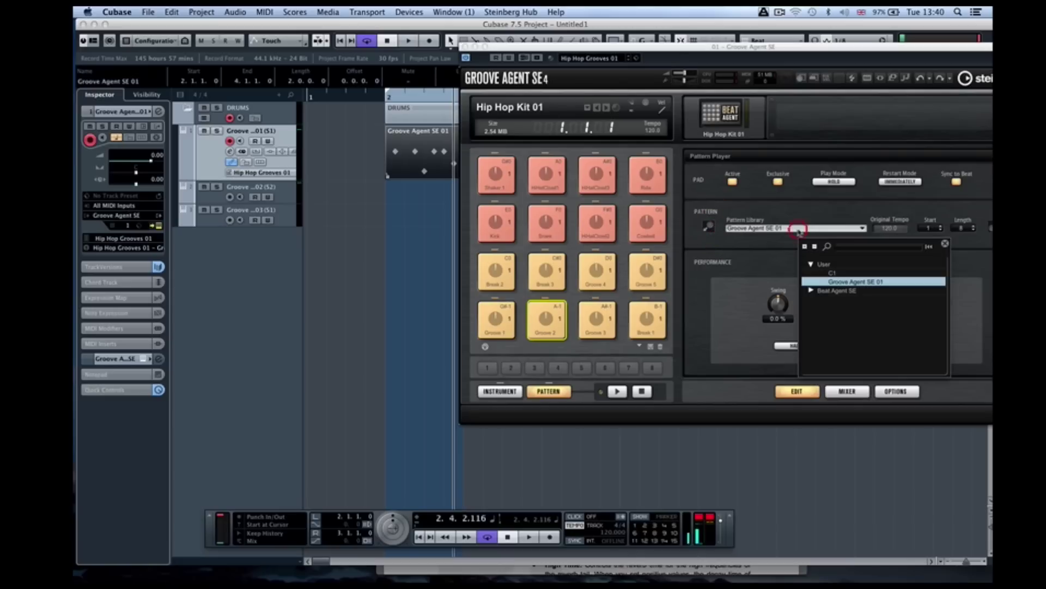
click(812, 291)
drag(742, 48, 490, 23)
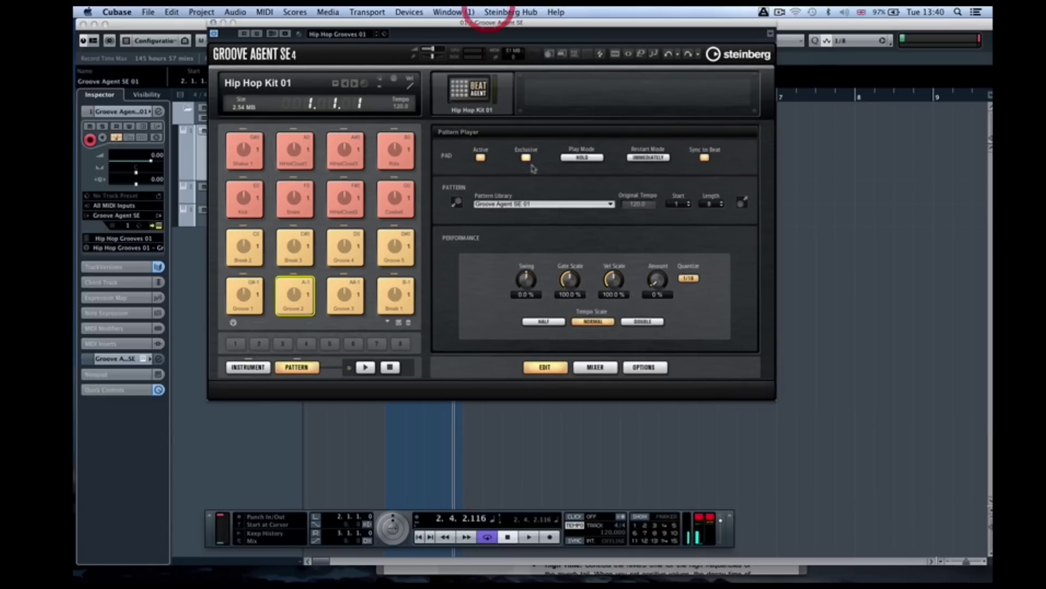
click(500, 206)
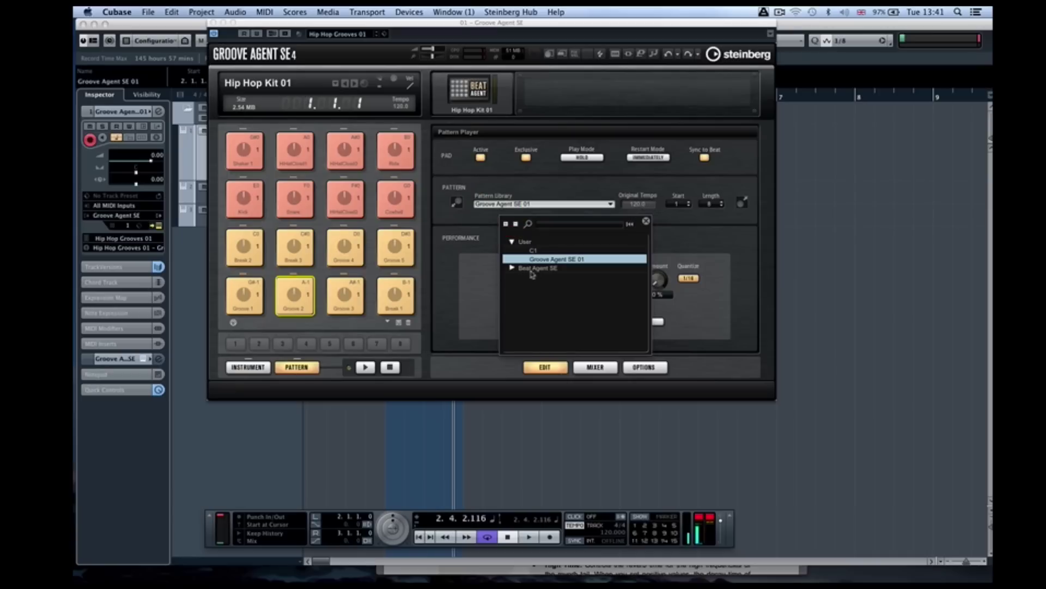
click(512, 268)
scroll(545, 305, down, 10)
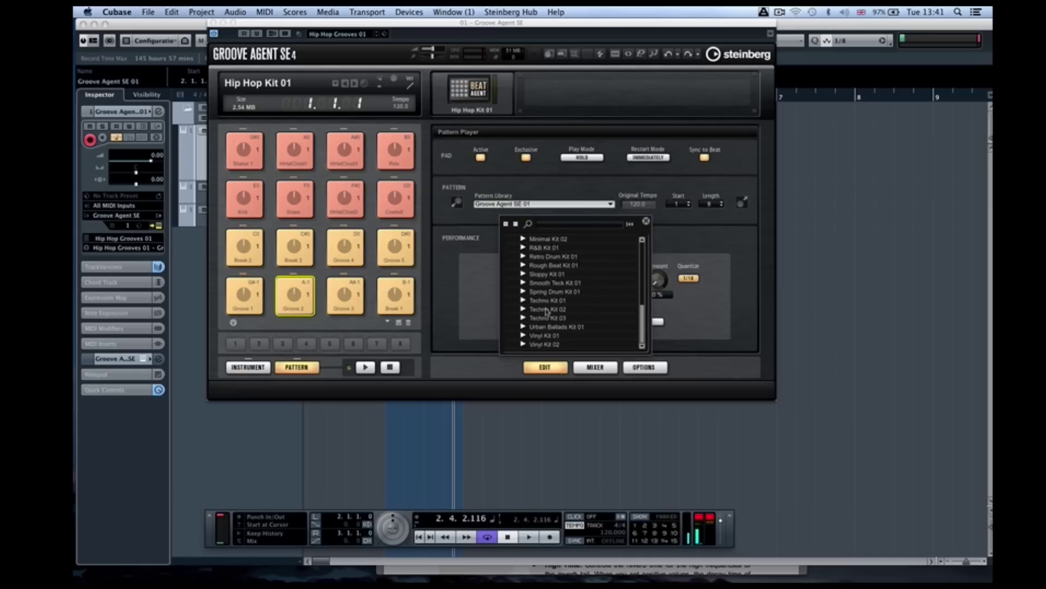
click(523, 283)
scroll(558, 285, down, 3)
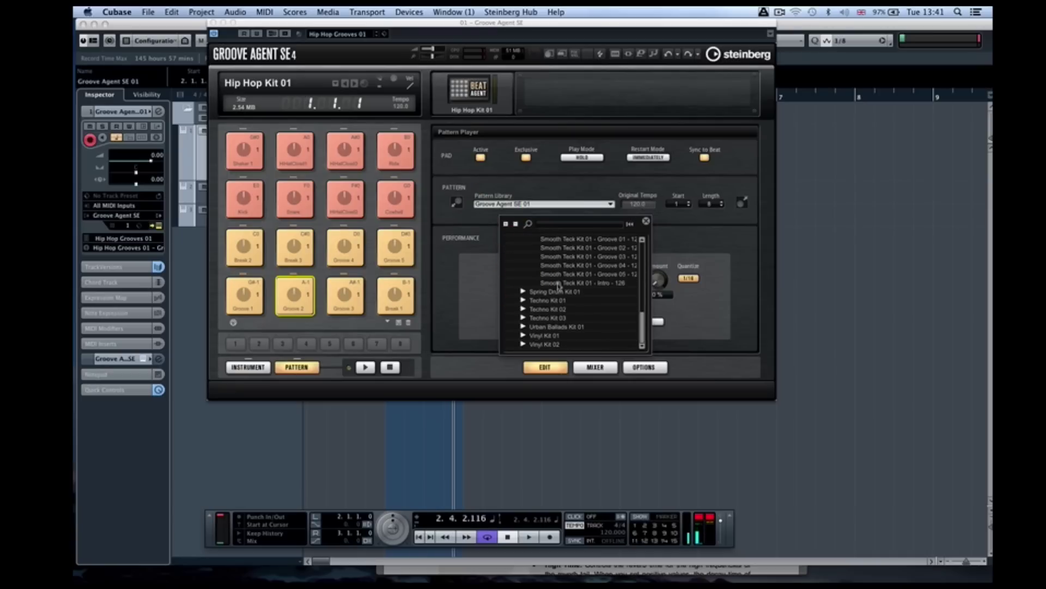
click(524, 300)
scroll(567, 305, down, 3)
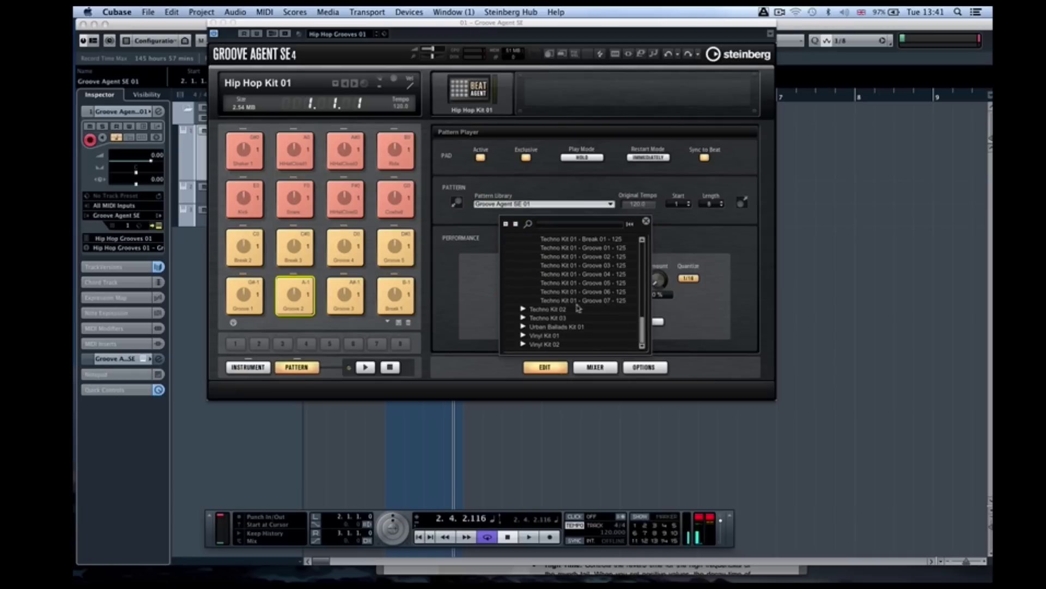
click(479, 268)
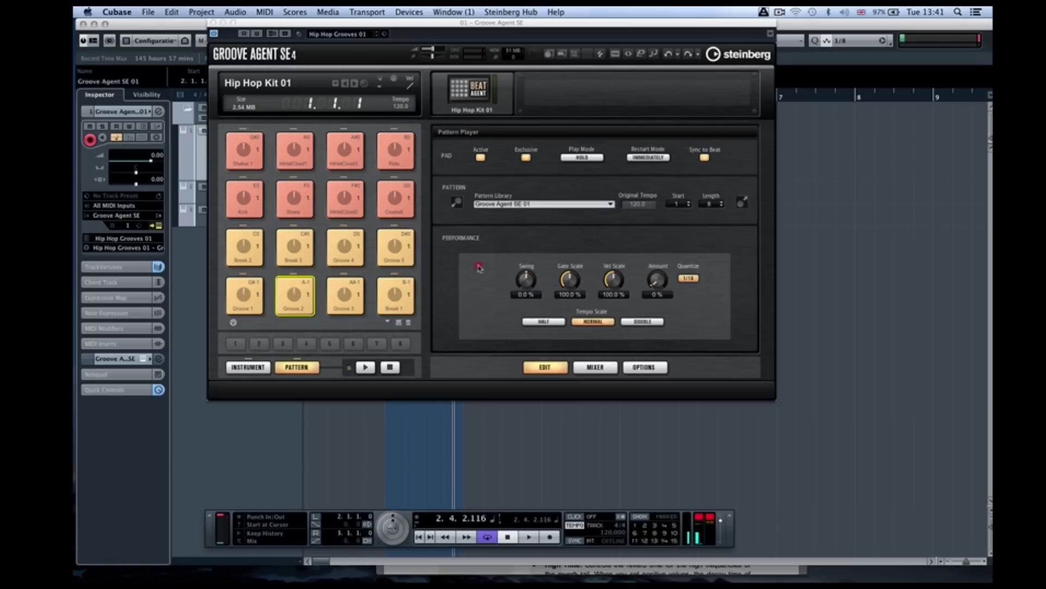
Close the first track's Groove Agent SE, then solo the third Groove Agent track and open its instrument.
click(247, 367)
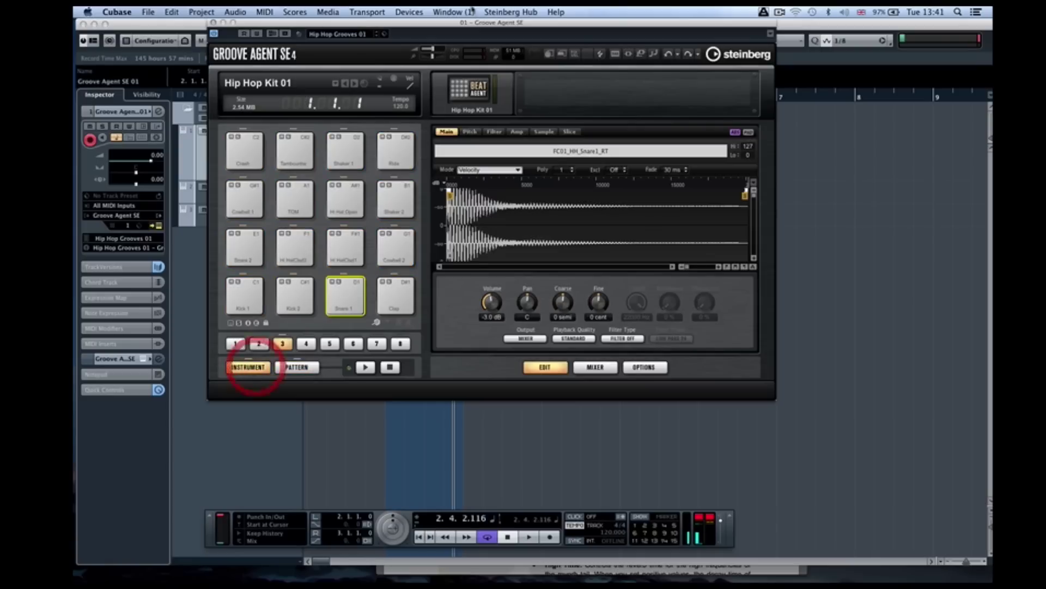
drag(426, 24, 599, 29)
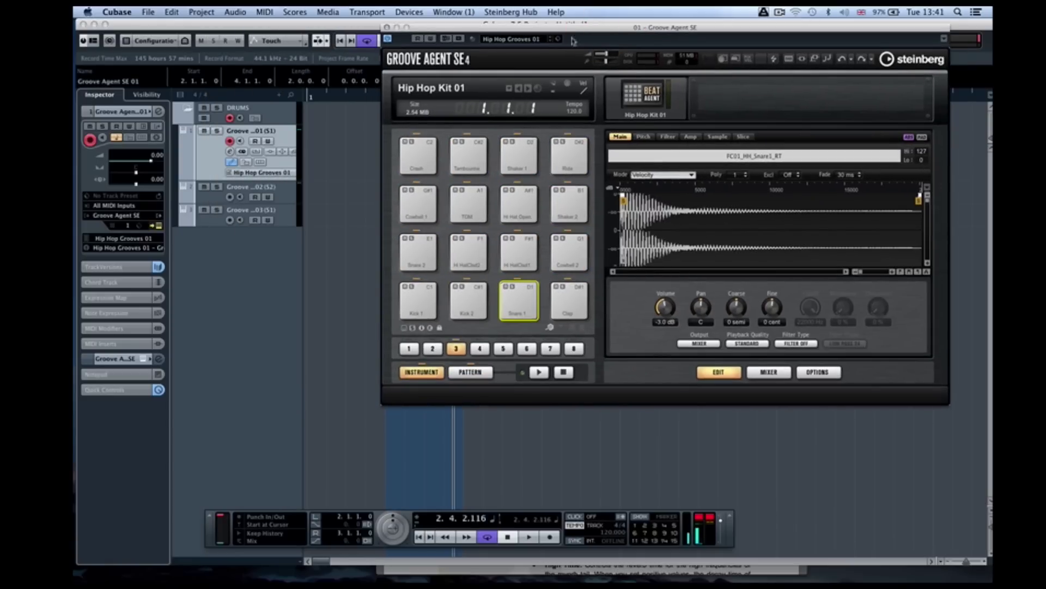
click(292, 212)
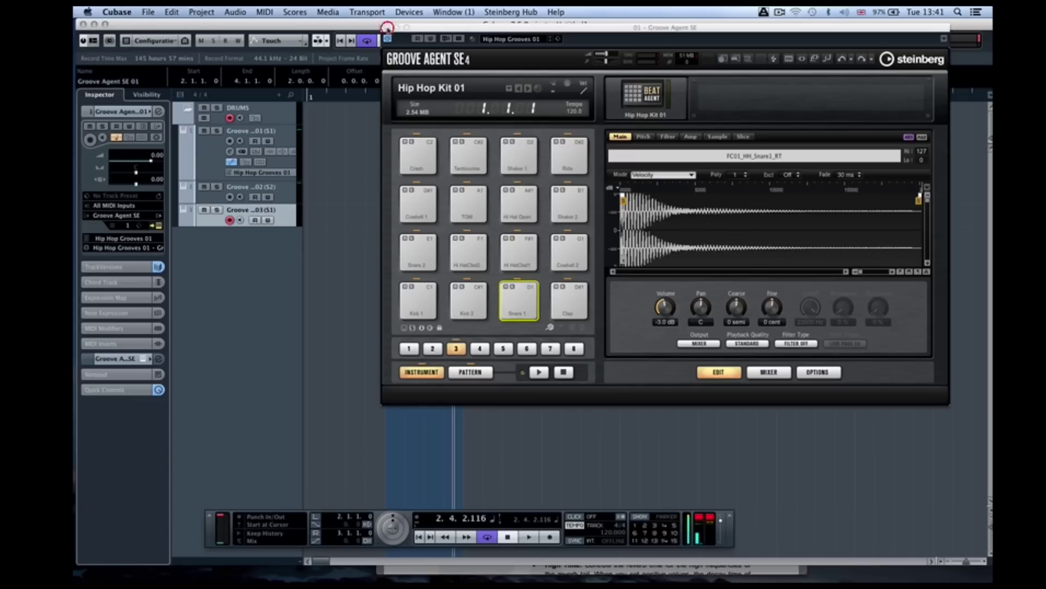
click(387, 27)
click(387, 28)
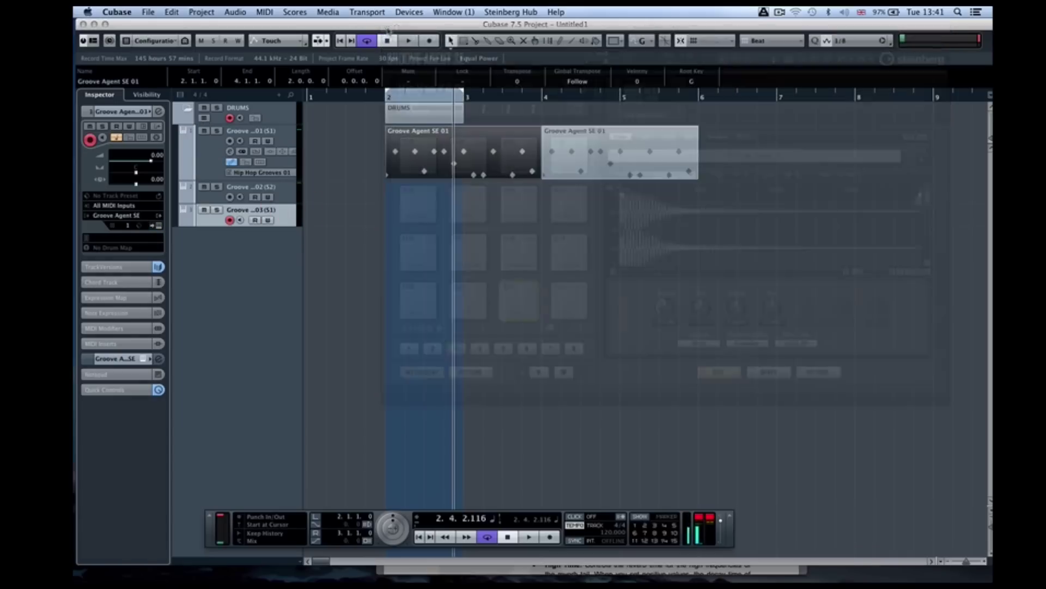
click(216, 210)
click(158, 225)
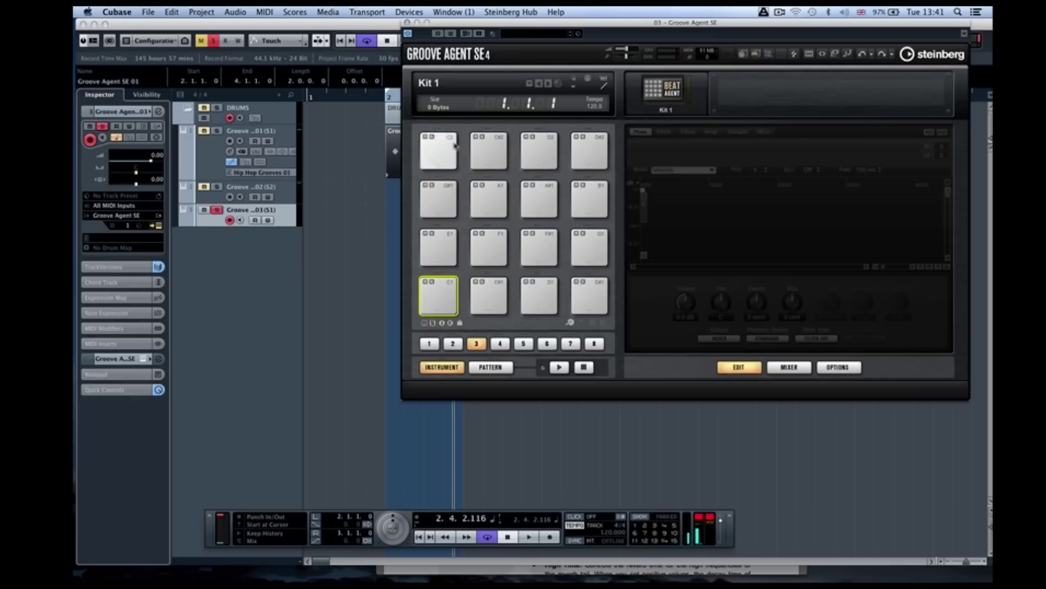
Open the MediaBay and arrange it beside the third track's Groove Agent SE window.
click(368, 12)
mouse_move(328, 12)
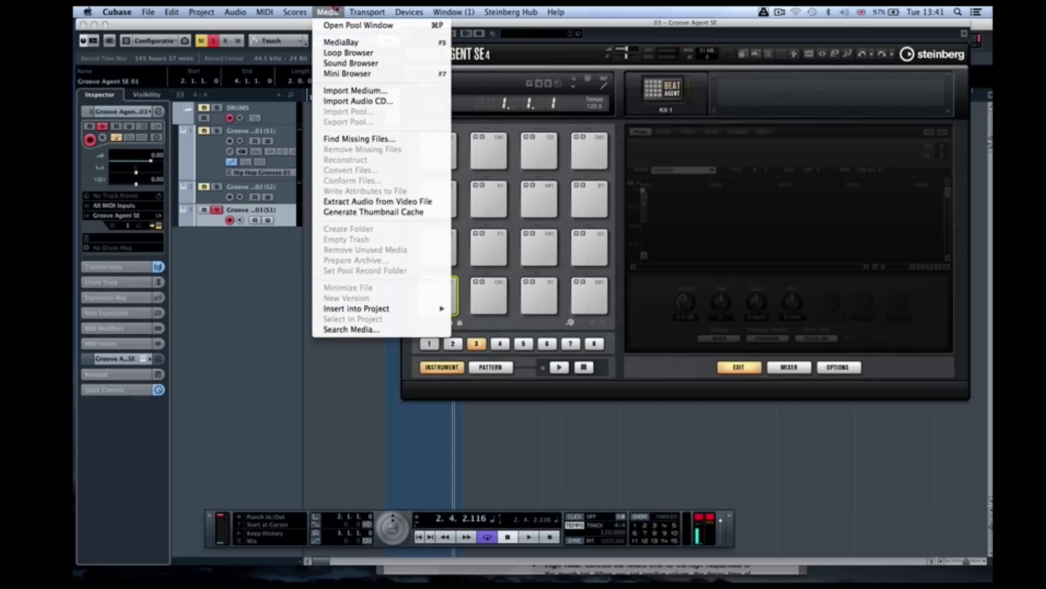
click(332, 46)
drag(714, 26, 335, 16)
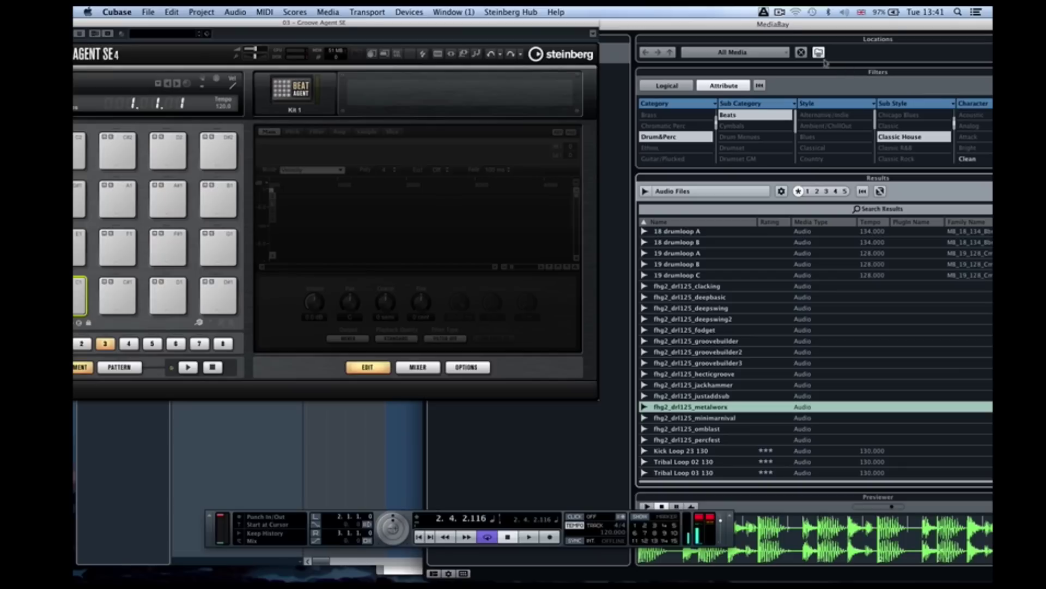
drag(779, 28, 805, 27)
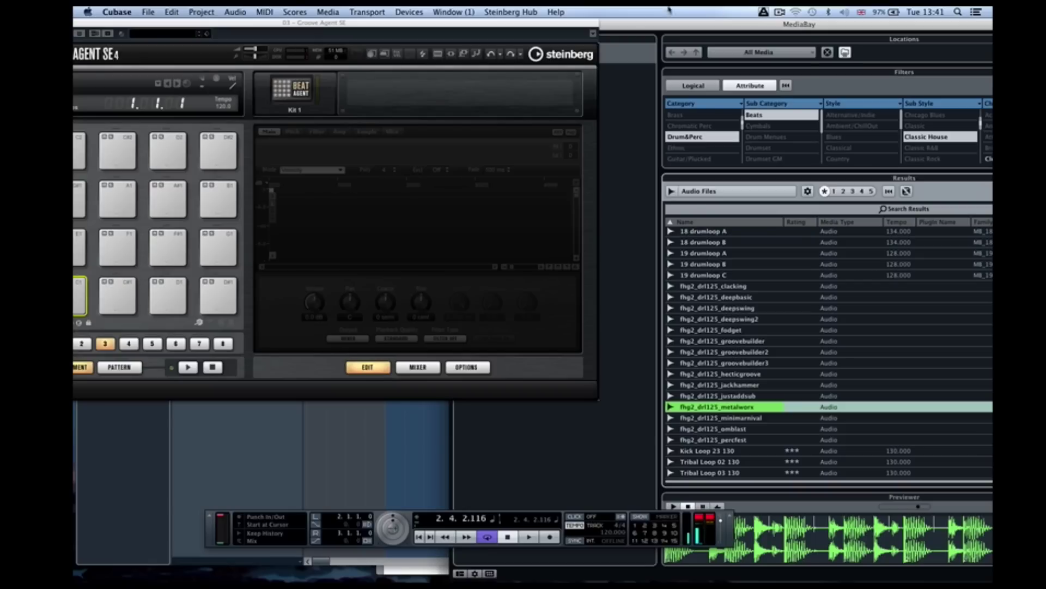
drag(389, 24, 482, 23)
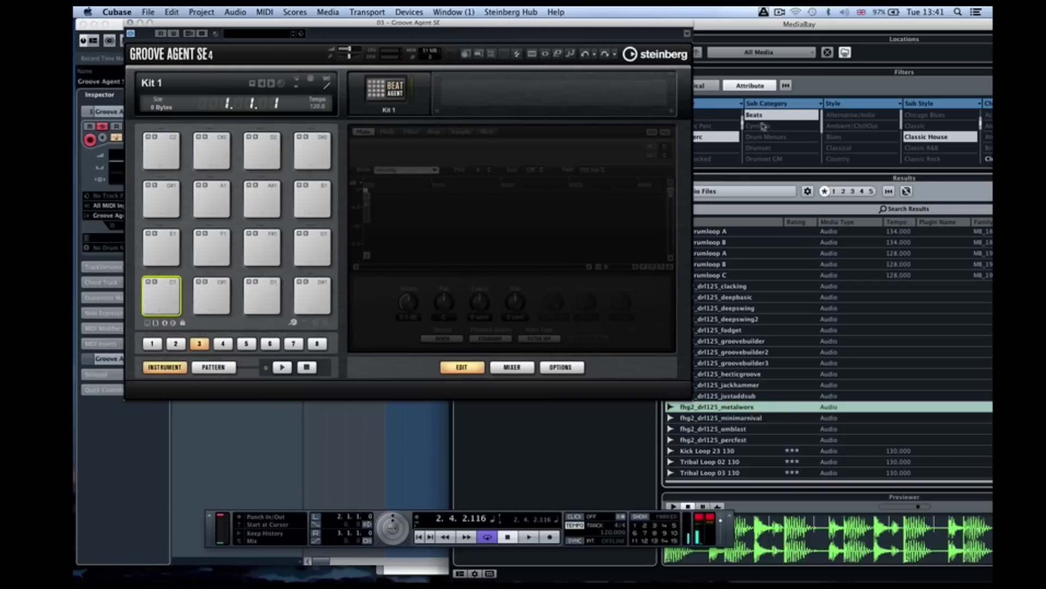
Change the MediaBay sub category filter from Beats to Kick Drum.
click(766, 117)
scroll(769, 139, down, 3)
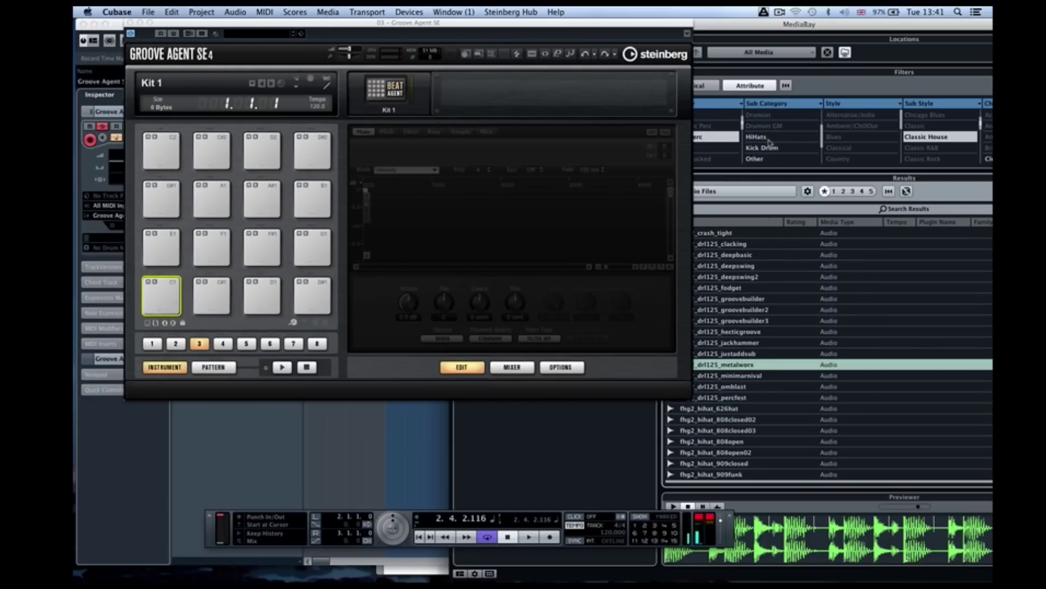
click(757, 147)
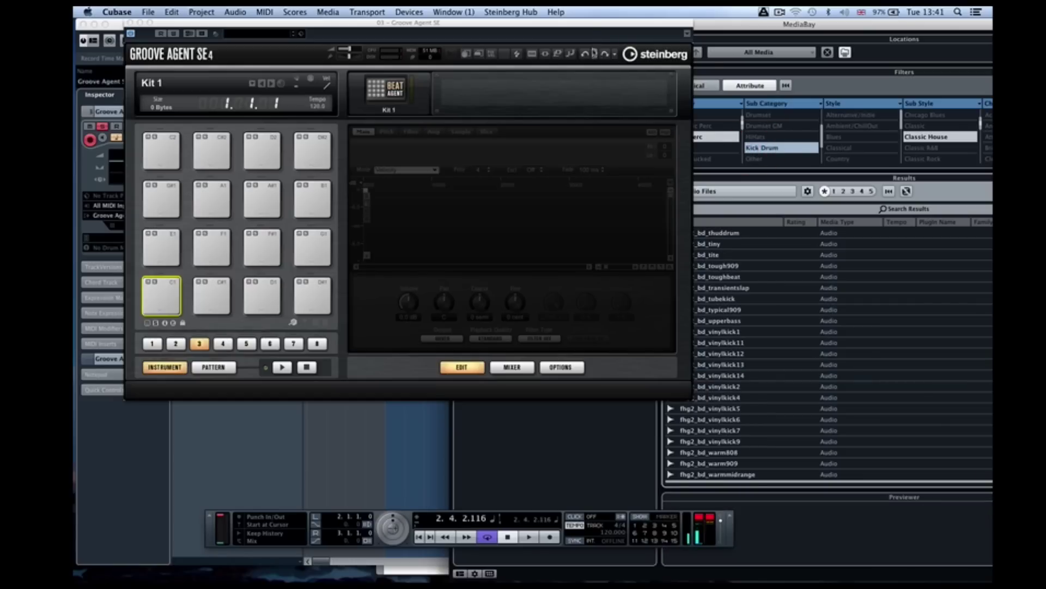
Load the fhg2_bd_vinylkick12 sample onto the empty C1 pad and audition it.
drag(579, 26, 530, 10)
drag(722, 353, 135, 301)
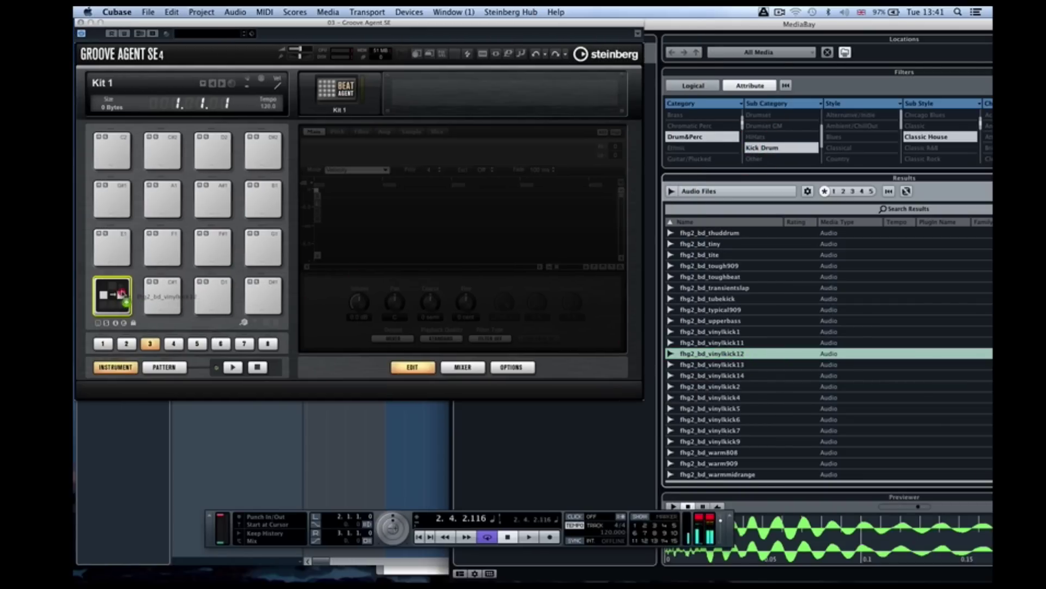
click(106, 294)
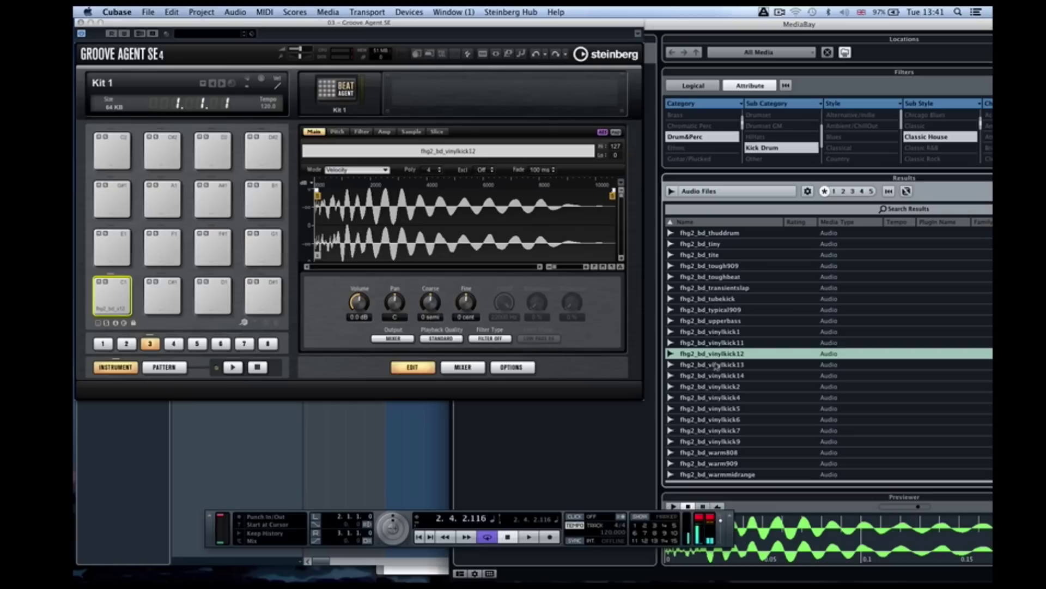
Replace the C1 pad's sample with fhg2_bd_vinylkick14 and add that sample again as a second velocity layer.
click(715, 364)
drag(718, 375, 112, 298)
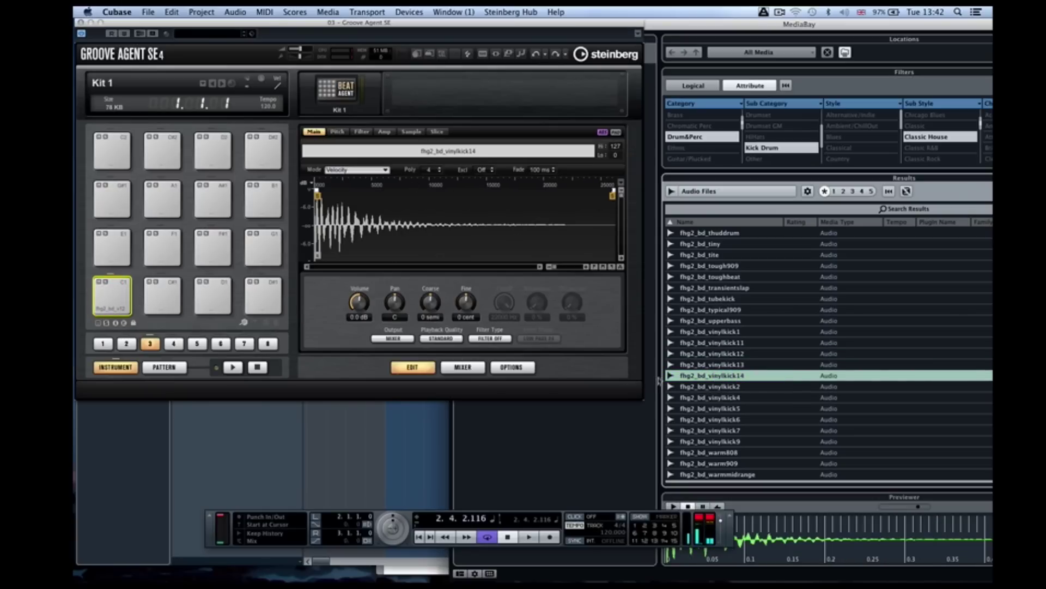
drag(709, 375, 109, 292)
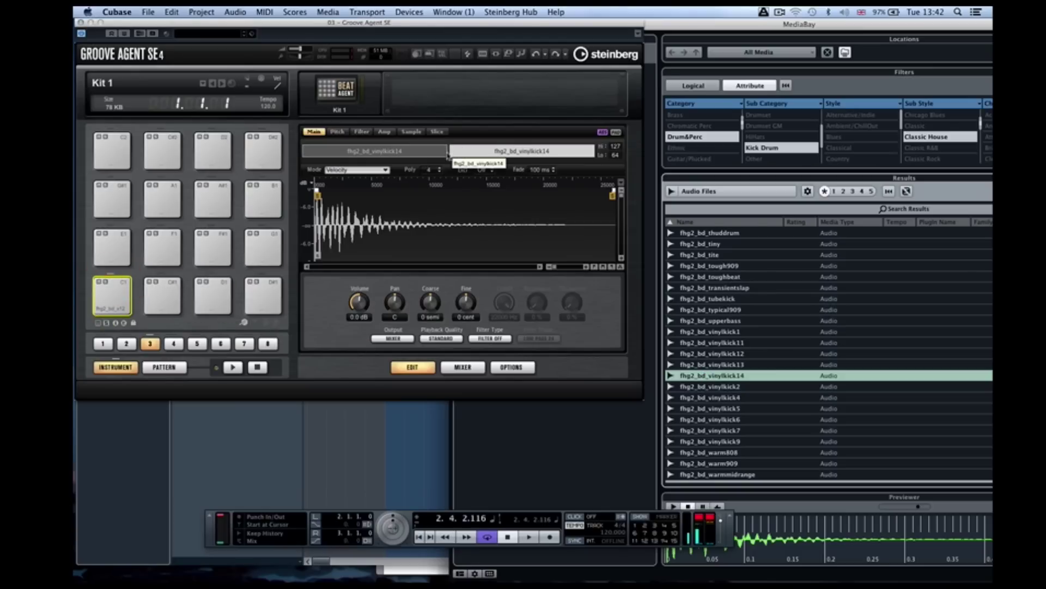
Adjust the velocity split between the C1 pad's two layers, auditioning the pad, so the upper layer starts at 51.
click(446, 153)
drag(447, 153, 382, 148)
click(118, 313)
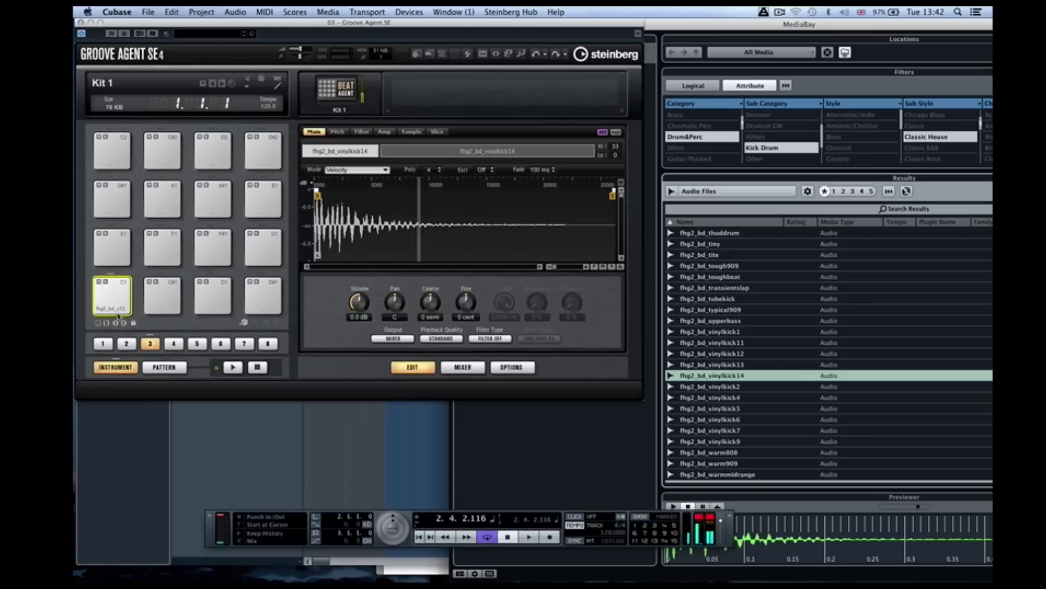
click(117, 301)
click(112, 260)
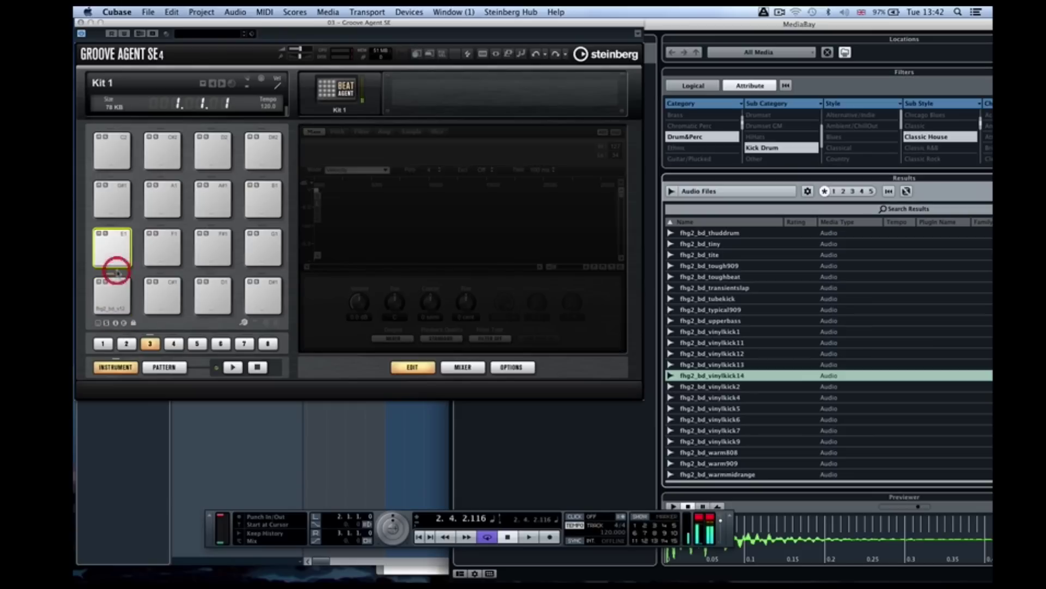
click(121, 285)
click(121, 285)
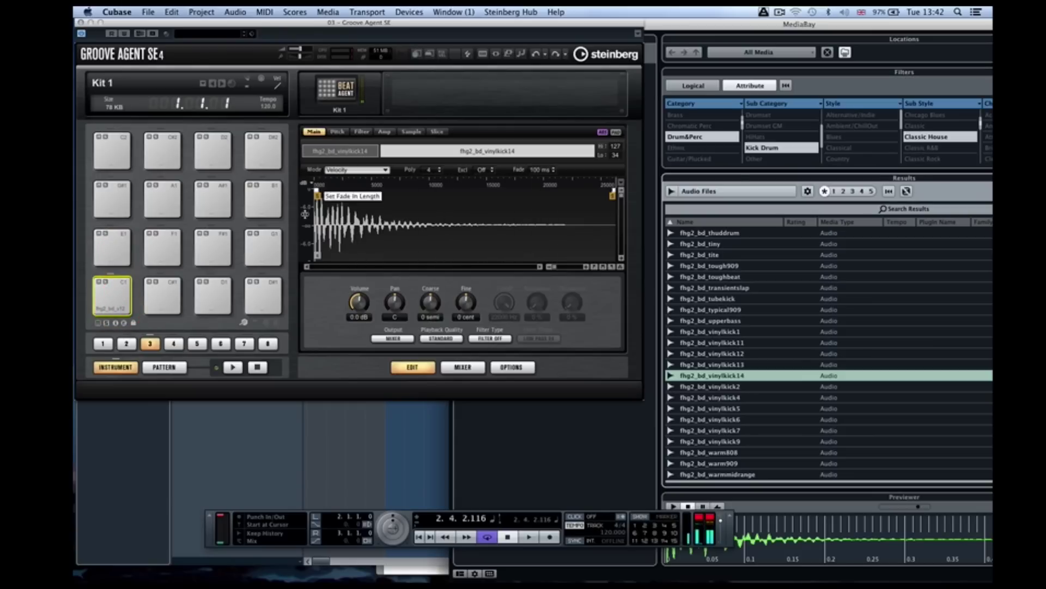
drag(377, 160, 420, 153)
Reset all pads of the kit and set the MediaBay sub category filter to Beats.
right_click(110, 291)
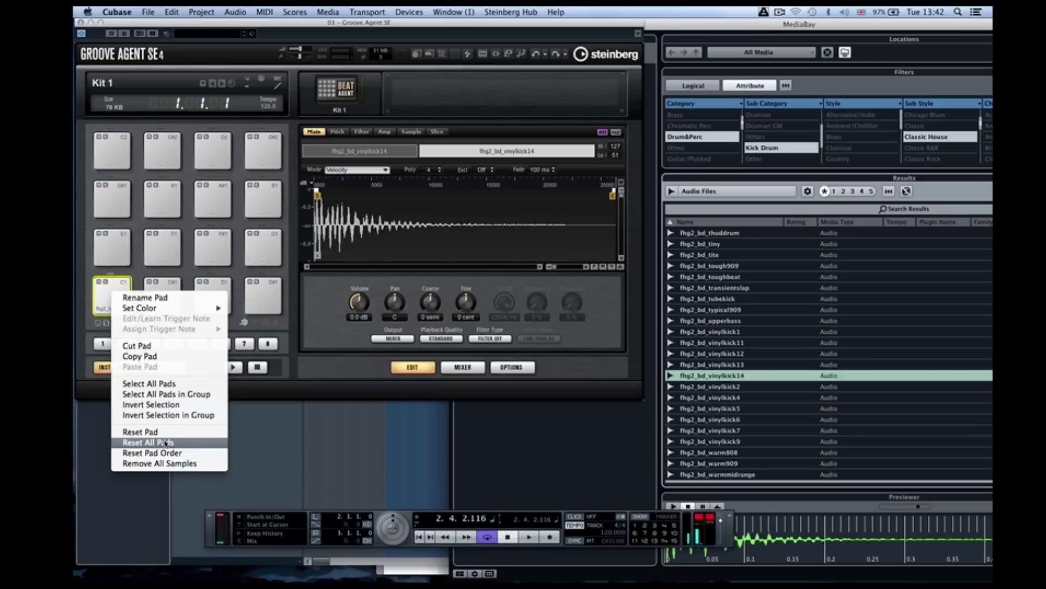
click(165, 443)
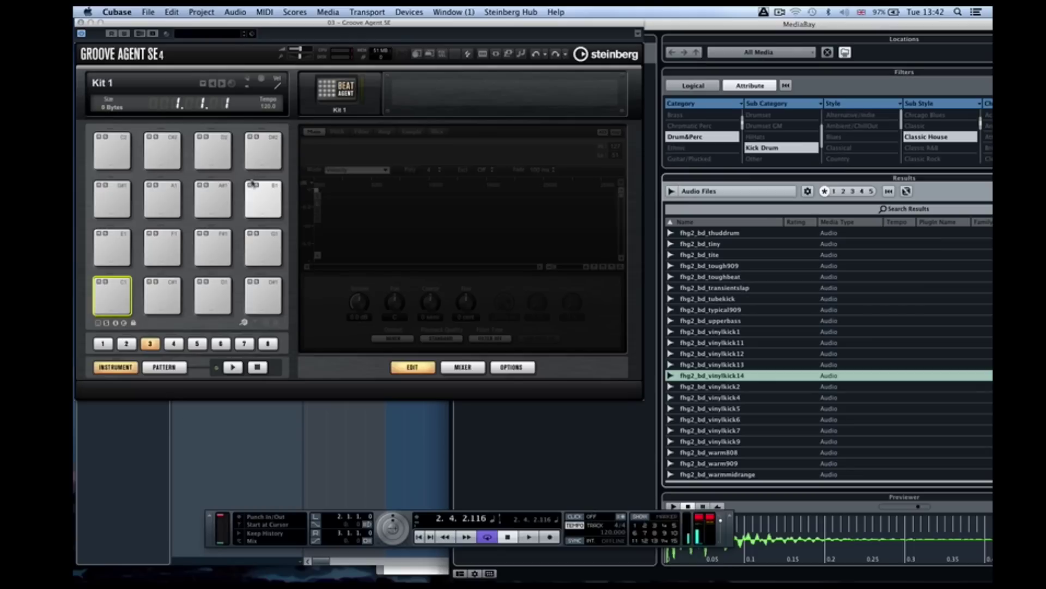
drag(707, 20, 733, 22)
click(786, 147)
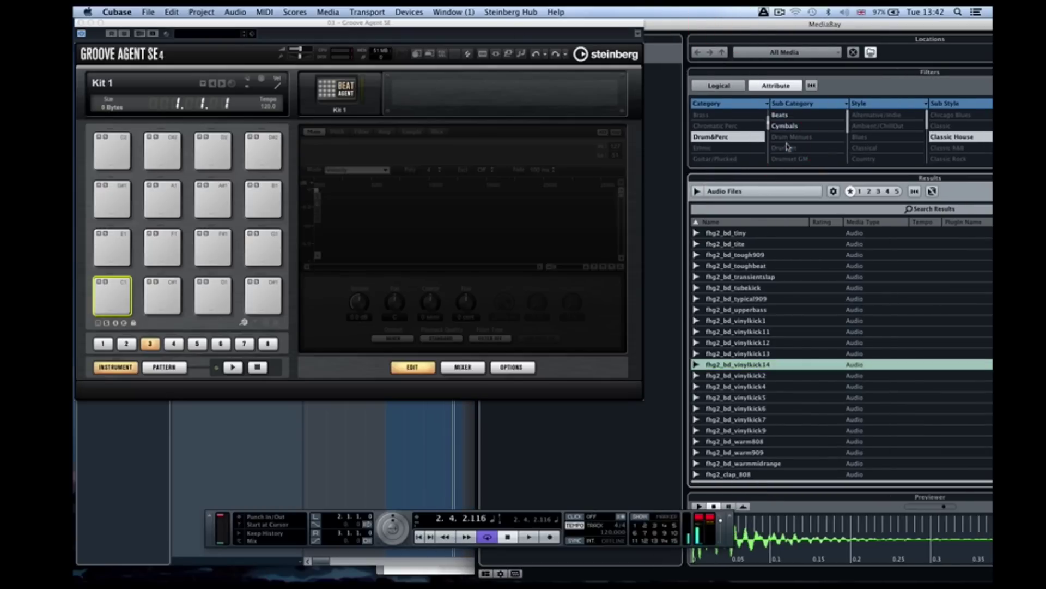
click(781, 116)
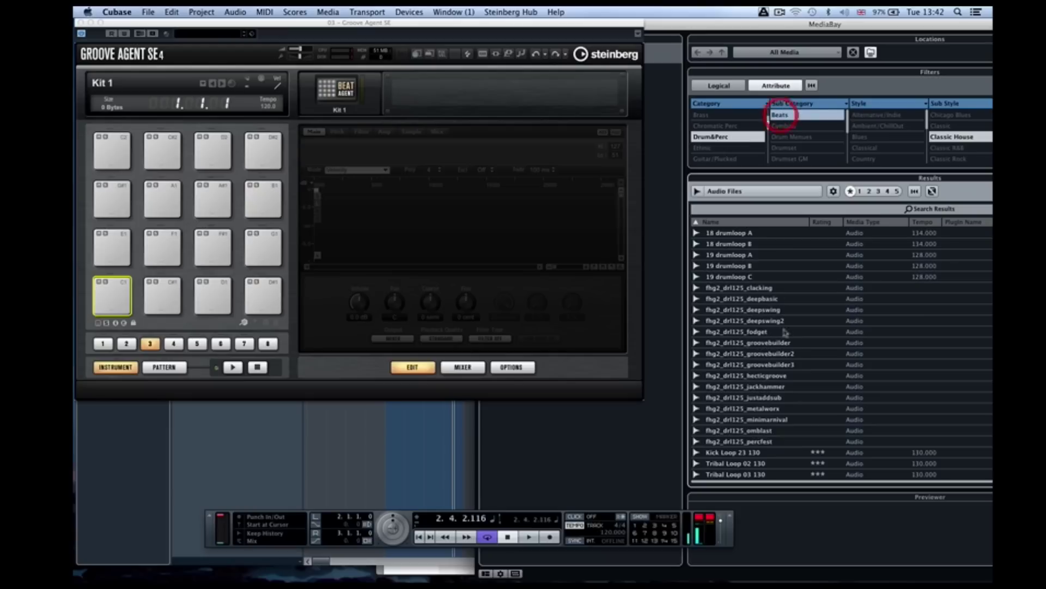
Audition loops in the MediaBay results, load fhg2_drl125_hecticgroove onto the C1 pad and play it.
click(755, 364)
click(756, 376)
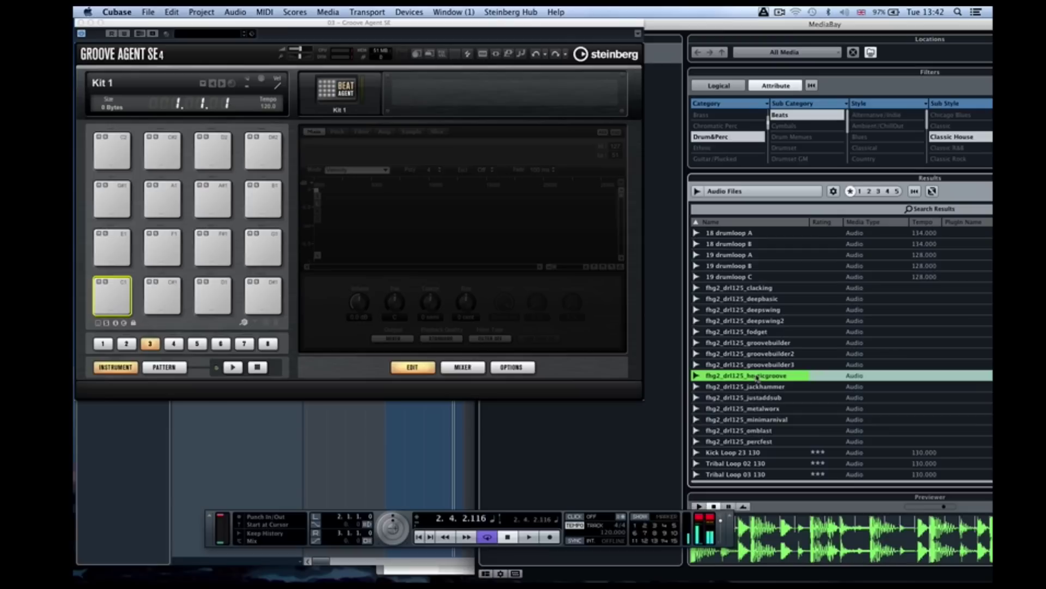
drag(757, 379, 113, 290)
click(115, 293)
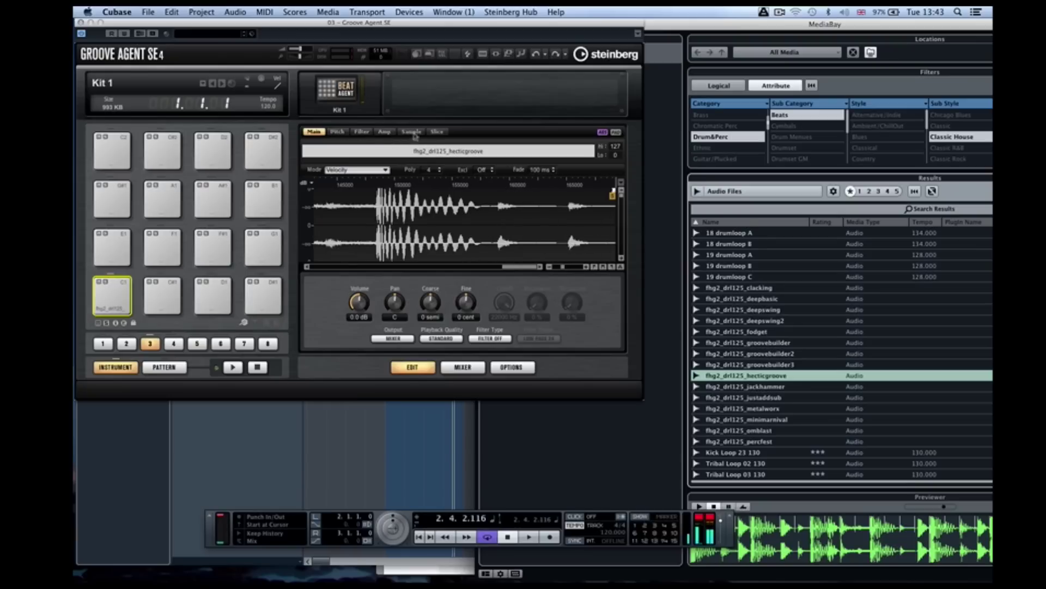
Set the C1 pad's sample playback mode to No Loop and audition the pad.
click(412, 132)
click(327, 326)
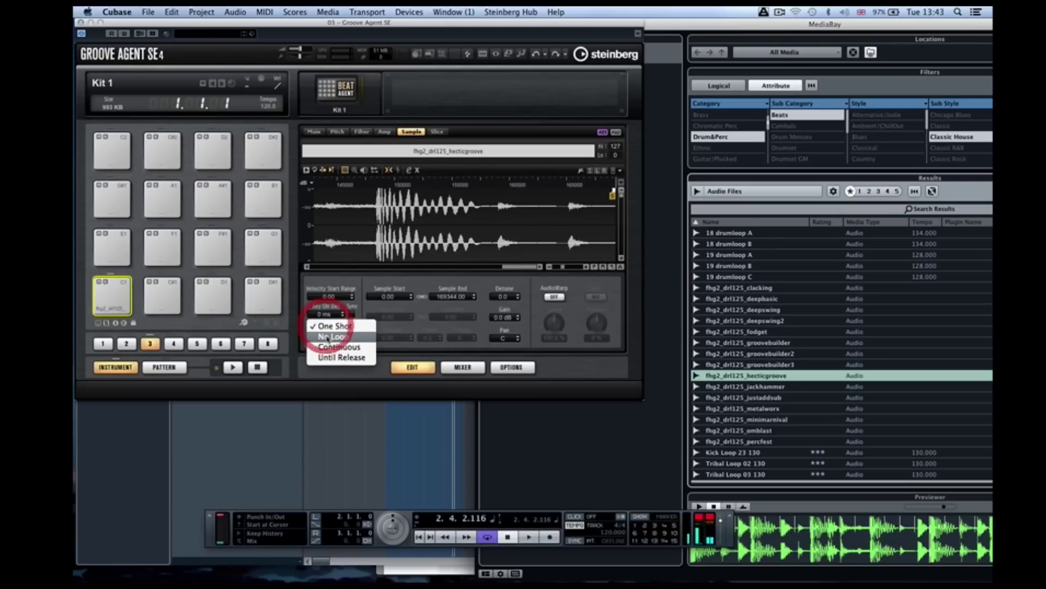
click(330, 337)
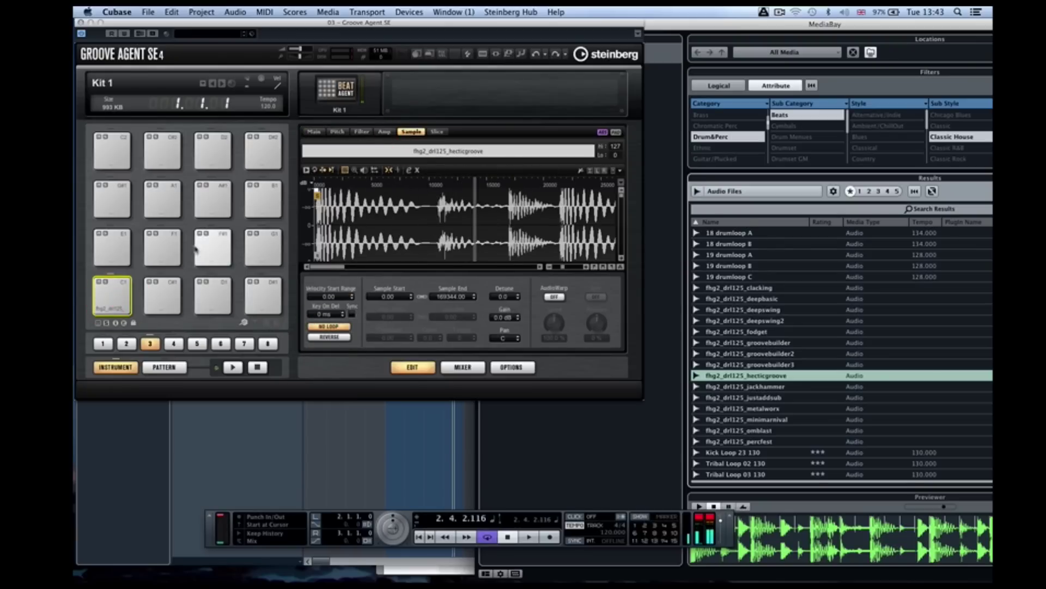
drag(106, 291, 119, 294)
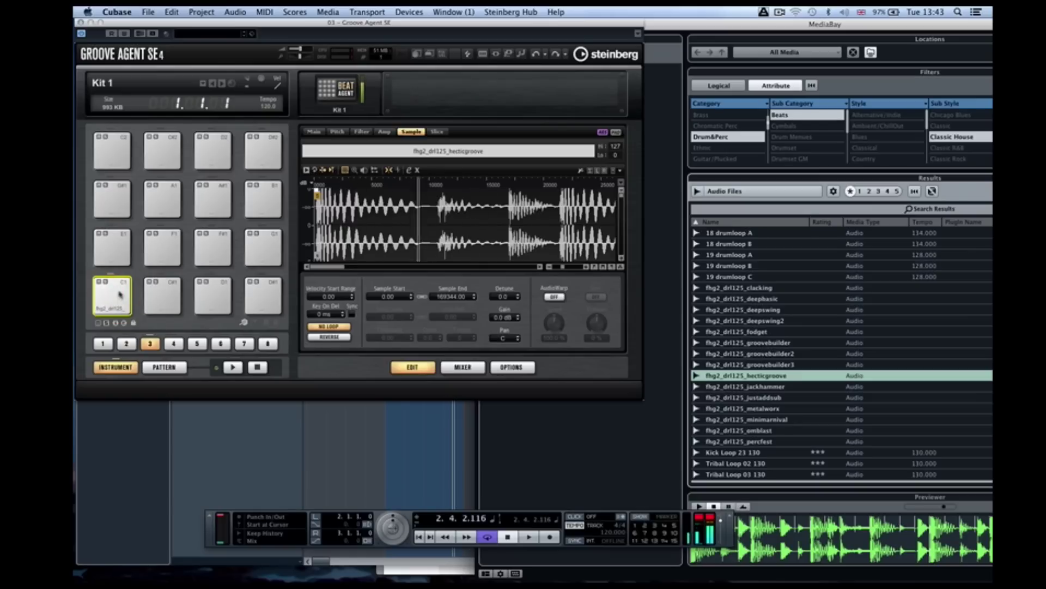
Audition the C1 pad and examine its Main and Pitch settings.
drag(353, 24, 541, 32)
click(501, 141)
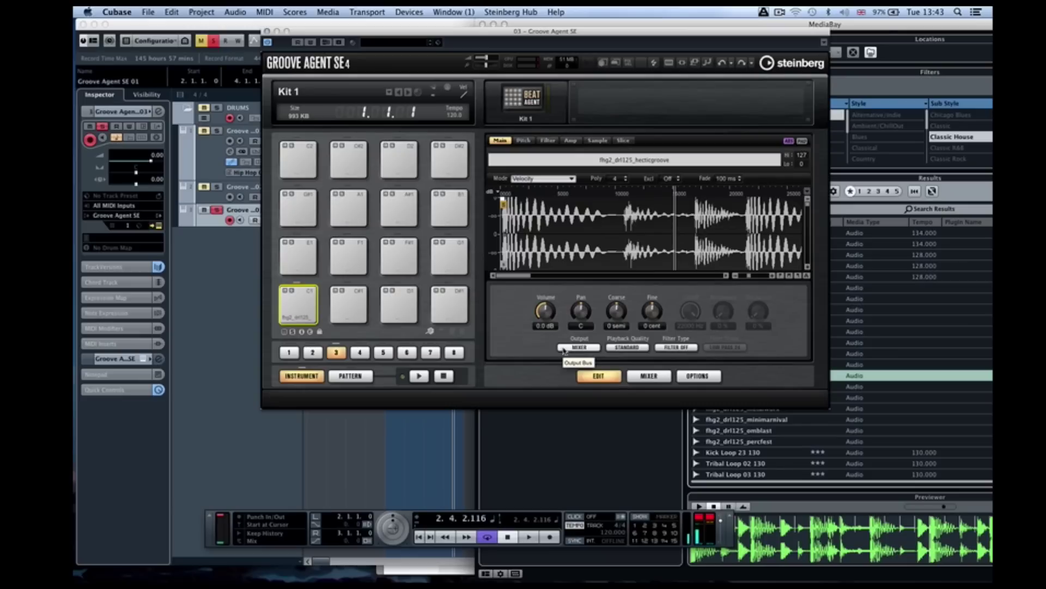
click(300, 298)
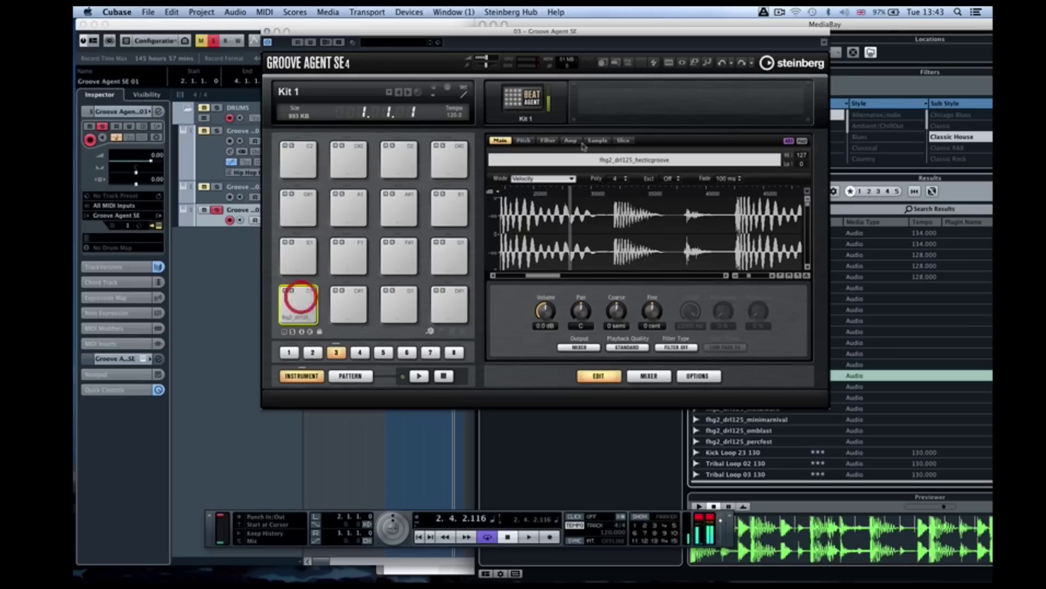
click(523, 142)
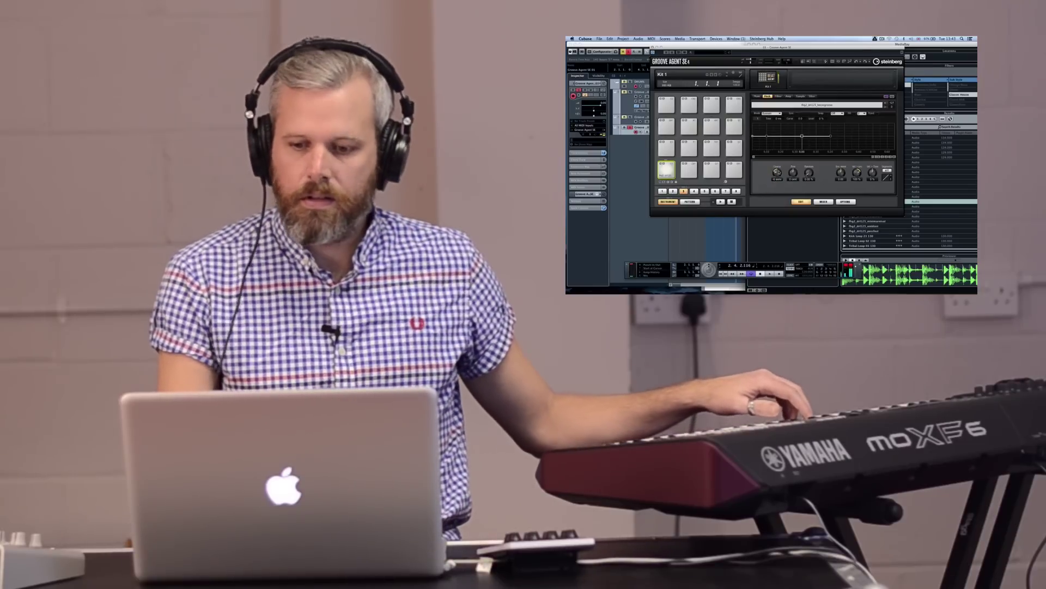
Set the AudioWarp mode of the C1 pad's sample to Music.
click(800, 96)
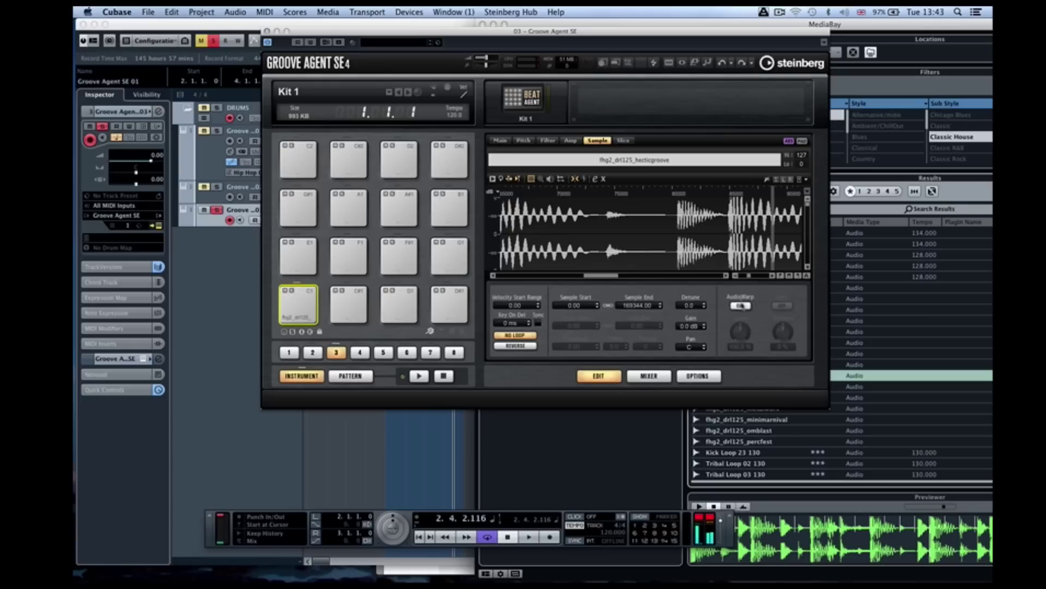
click(741, 307)
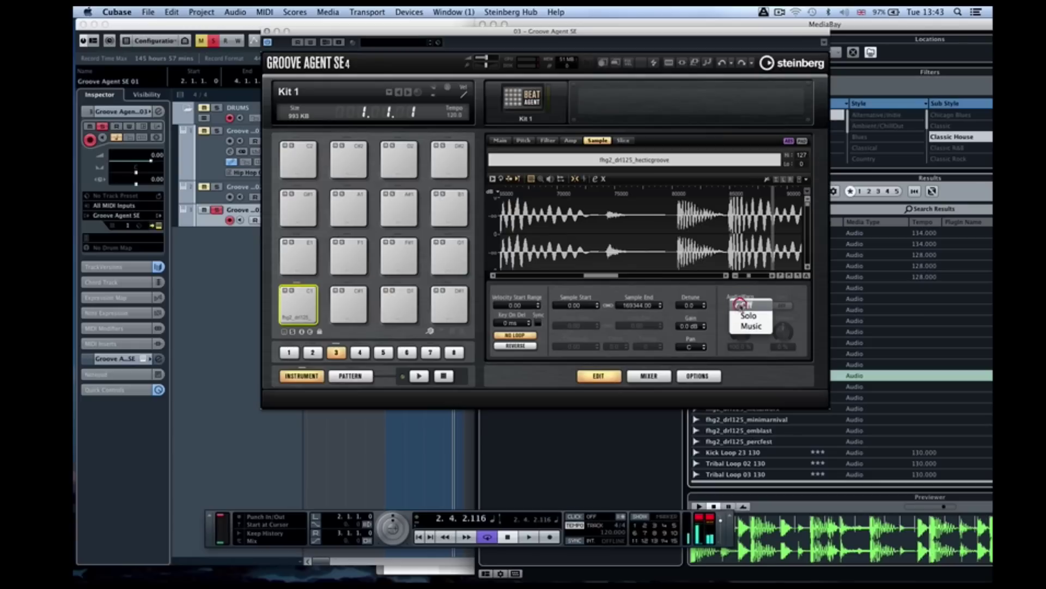
click(751, 327)
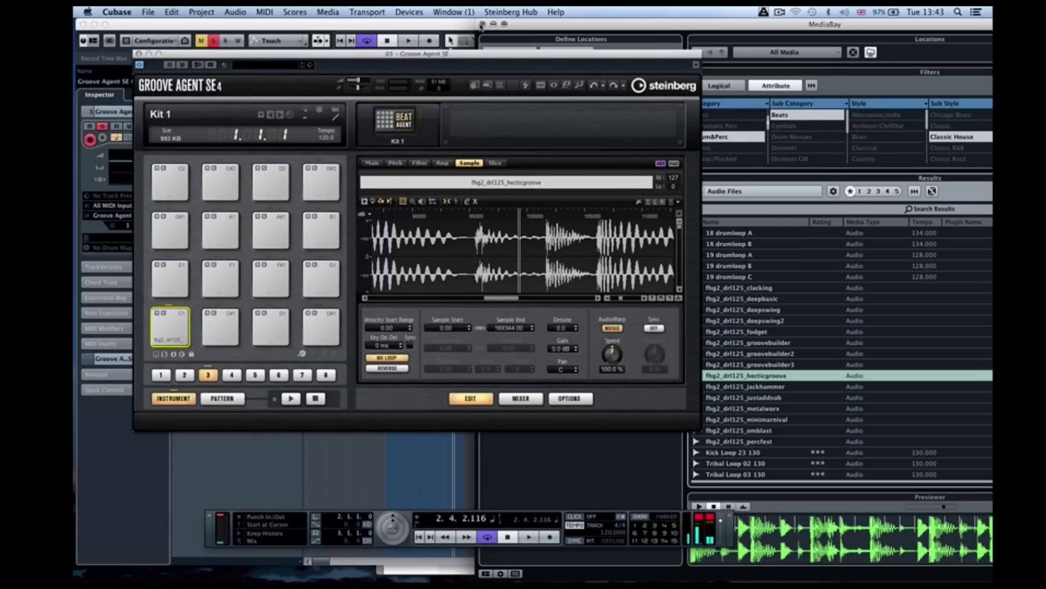
Close the MediaBay window and reposition the Groove Agent SE window over the project.
click(482, 25)
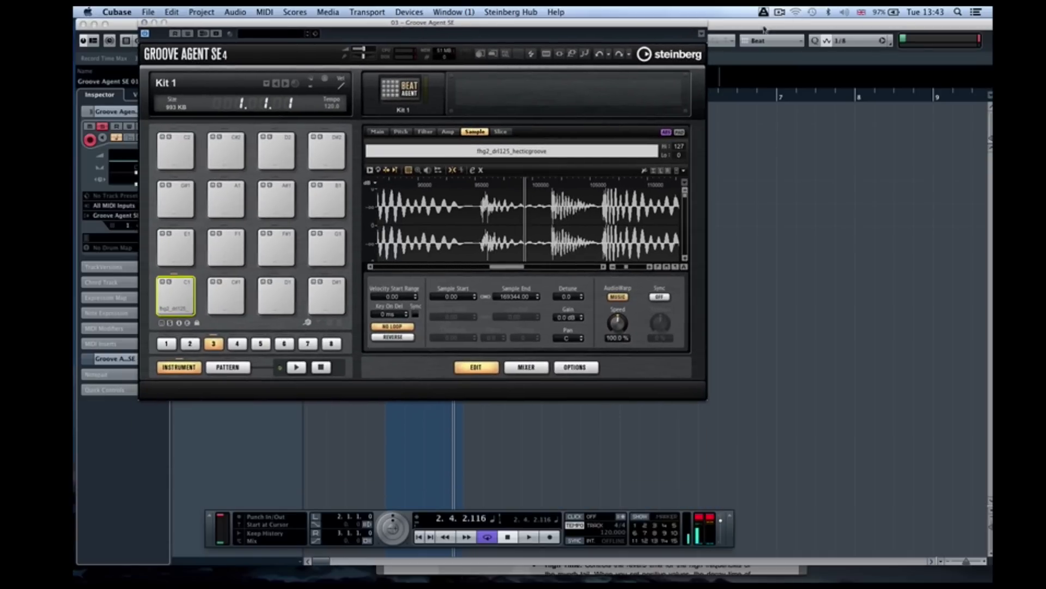
drag(625, 24, 606, 216)
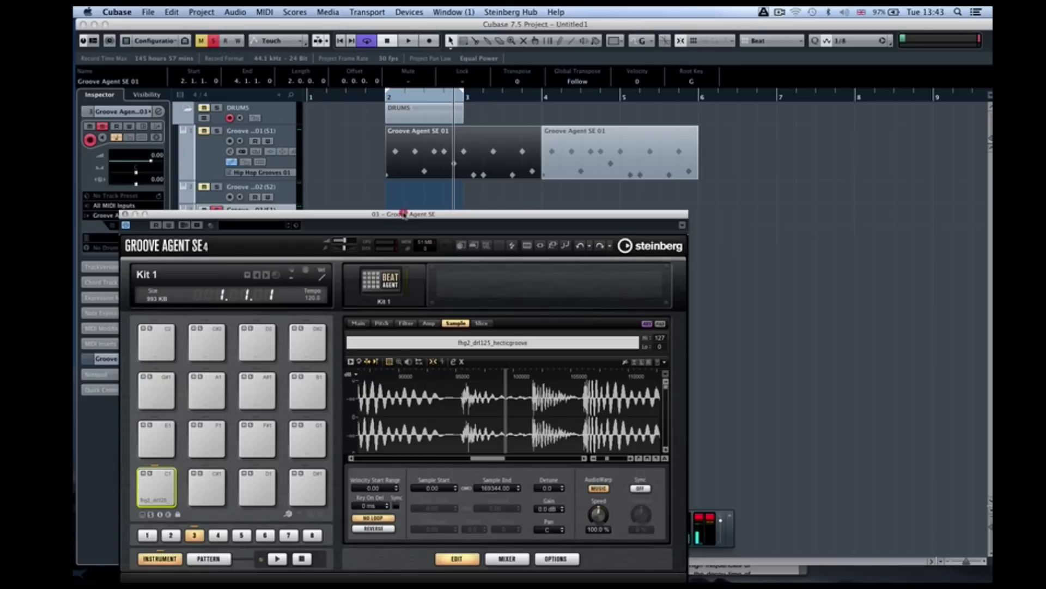
drag(404, 214, 589, 12)
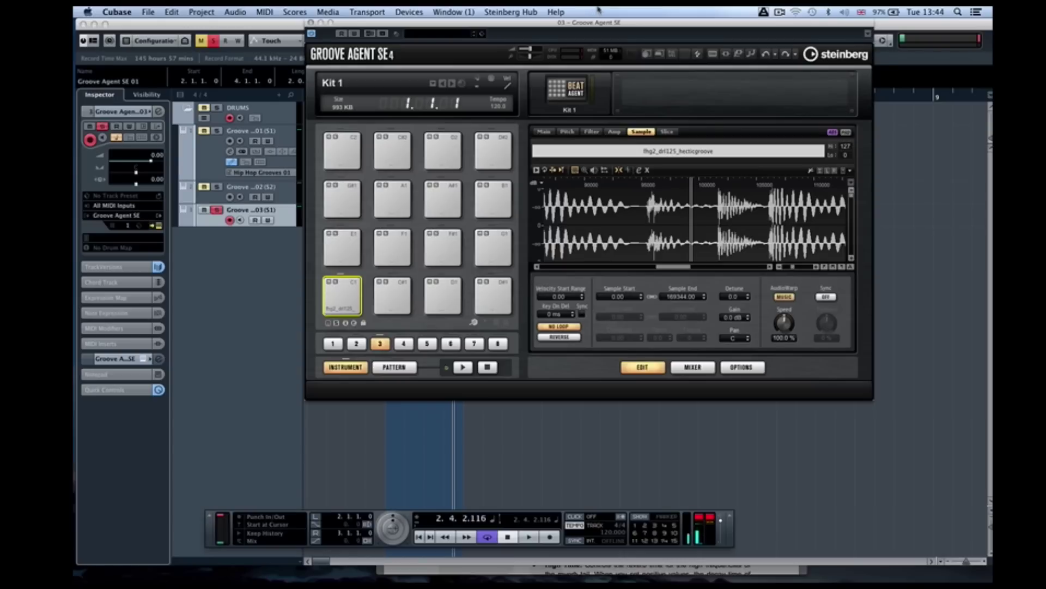
drag(441, 26, 318, 137)
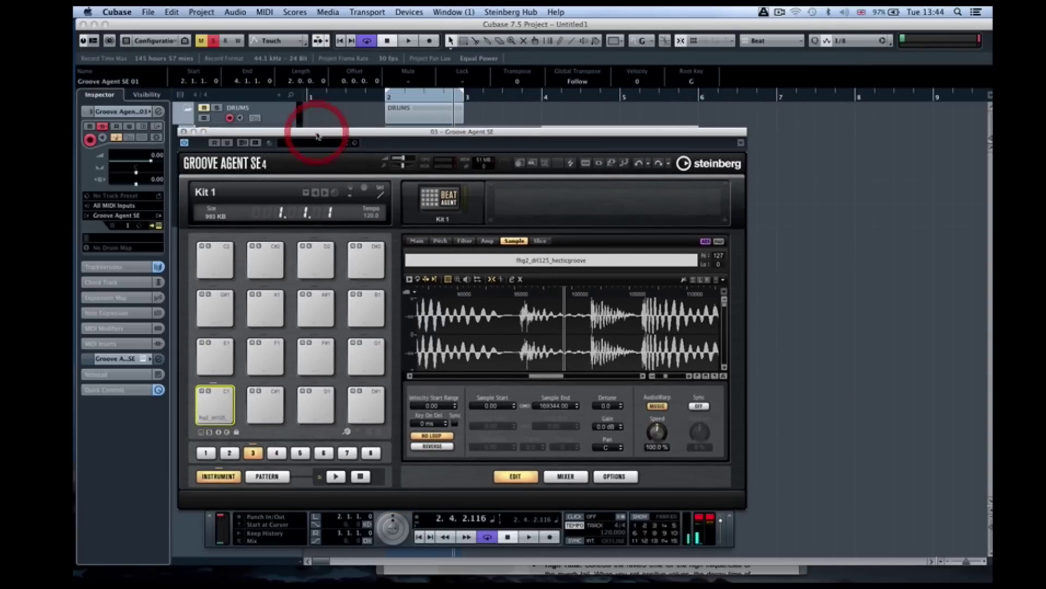
Audition the C1 pad, set its filter type to Tube Drive and raise the filter distortion to 36 %.
click(208, 404)
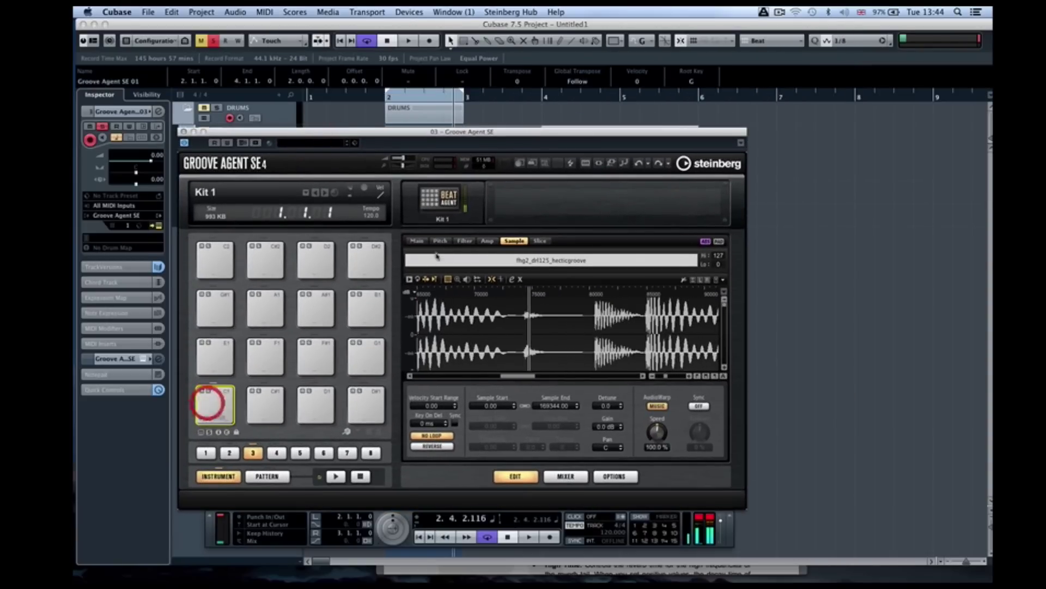
click(464, 241)
click(555, 447)
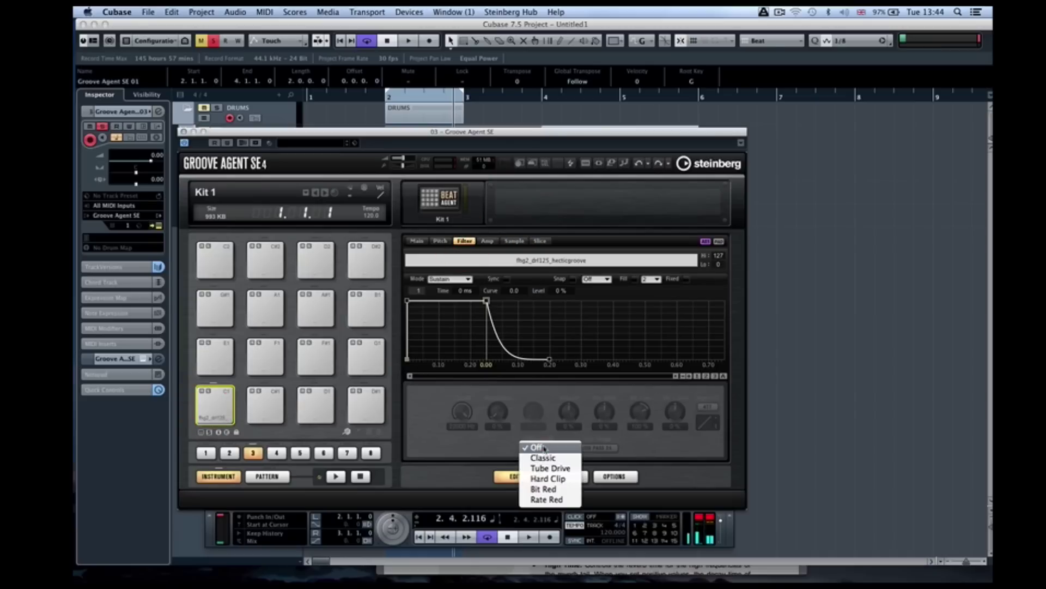
click(549, 468)
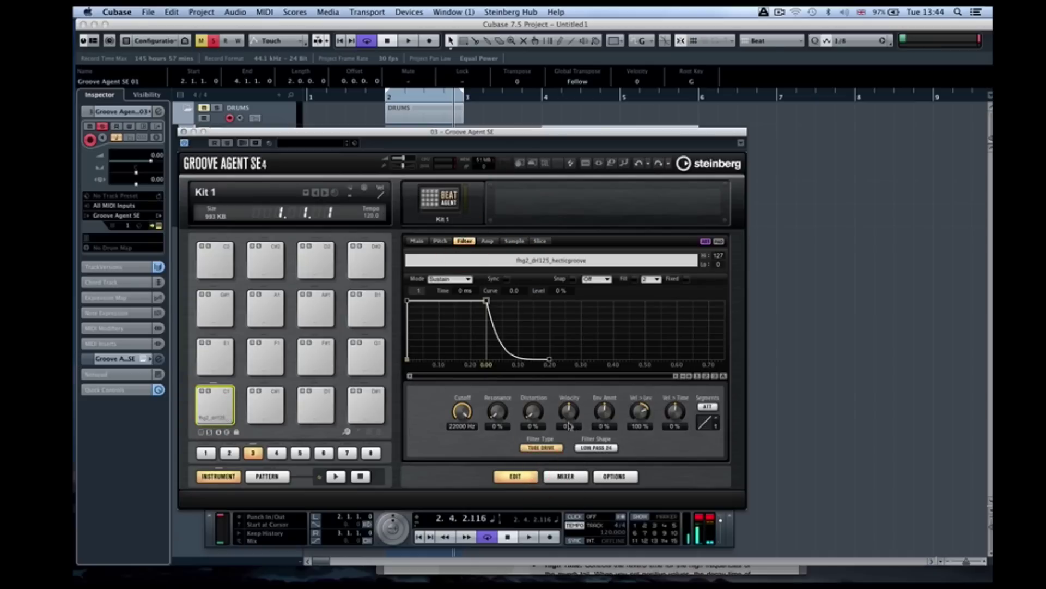
drag(522, 421, 522, 410)
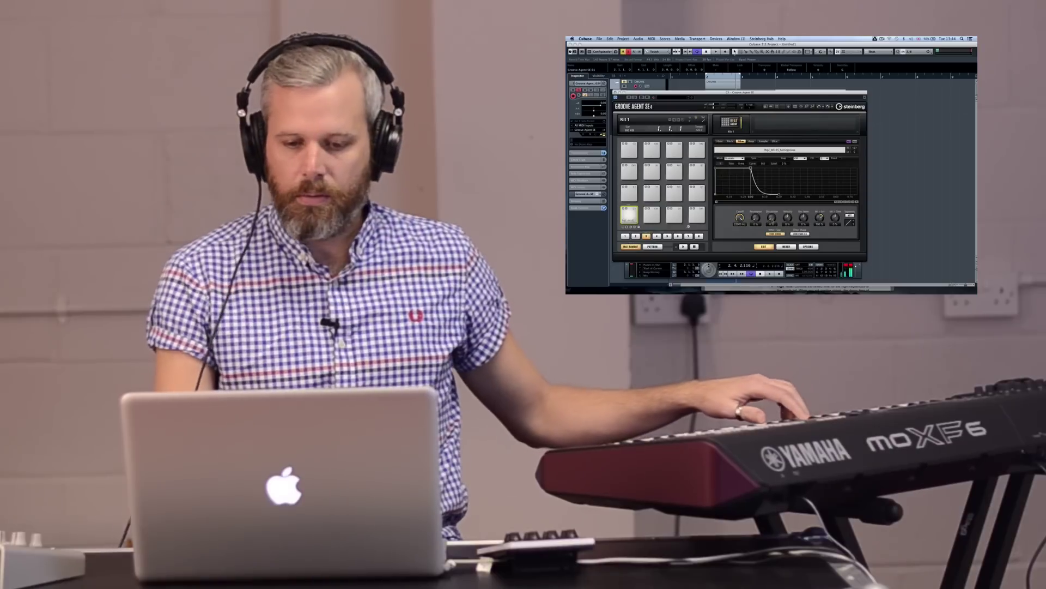
drag(771, 209, 768, 192)
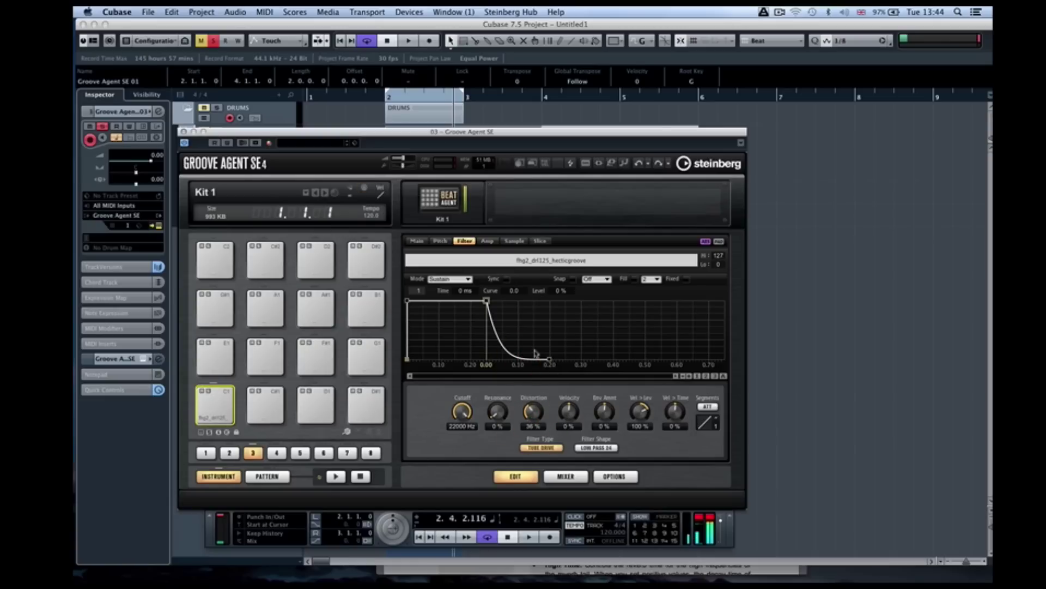
Set the filter envelope's sustain point to 36 % level and 266 ms, and adjust the envelope amount to -32 %.
drag(486, 300, 491, 338)
drag(604, 412, 603, 346)
drag(612, 481, 608, 569)
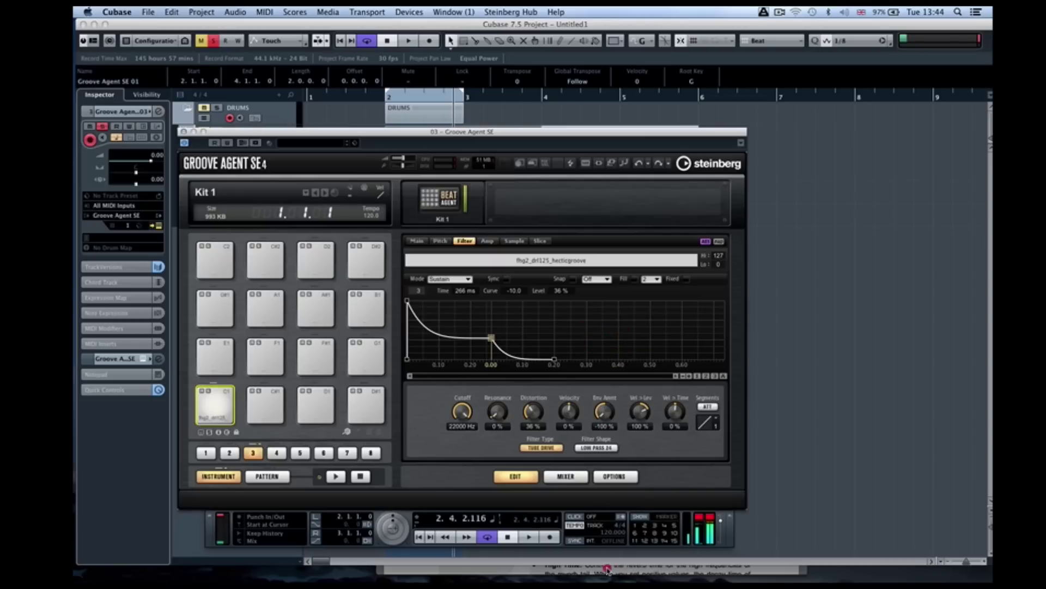
Adjust the filter's resonance to 49 % and its cutoff to 2550 Hz while the pad plays.
drag(450, 419, 458, 480)
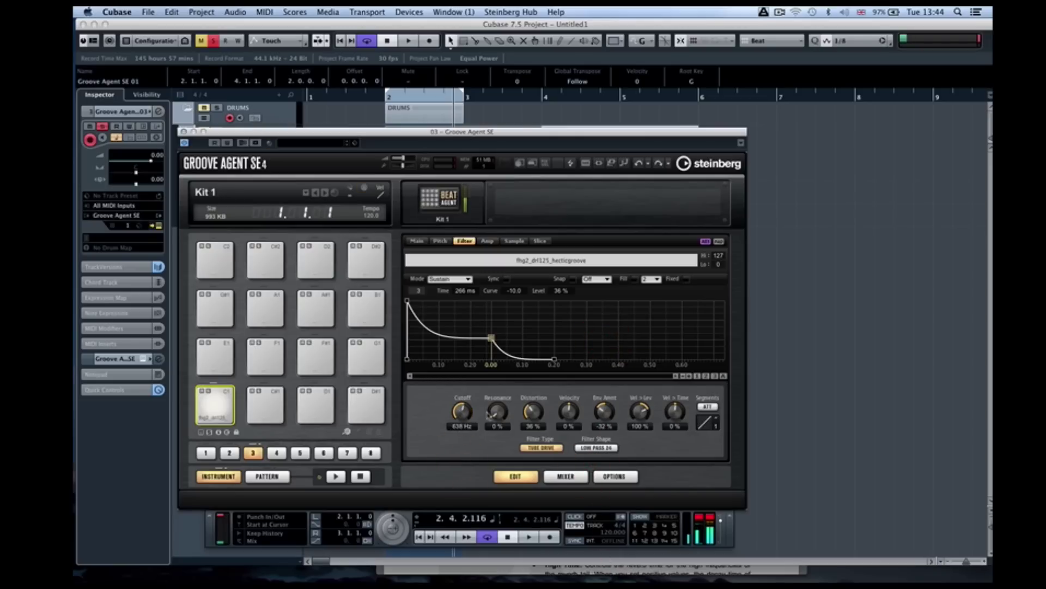
drag(499, 372, 499, 344)
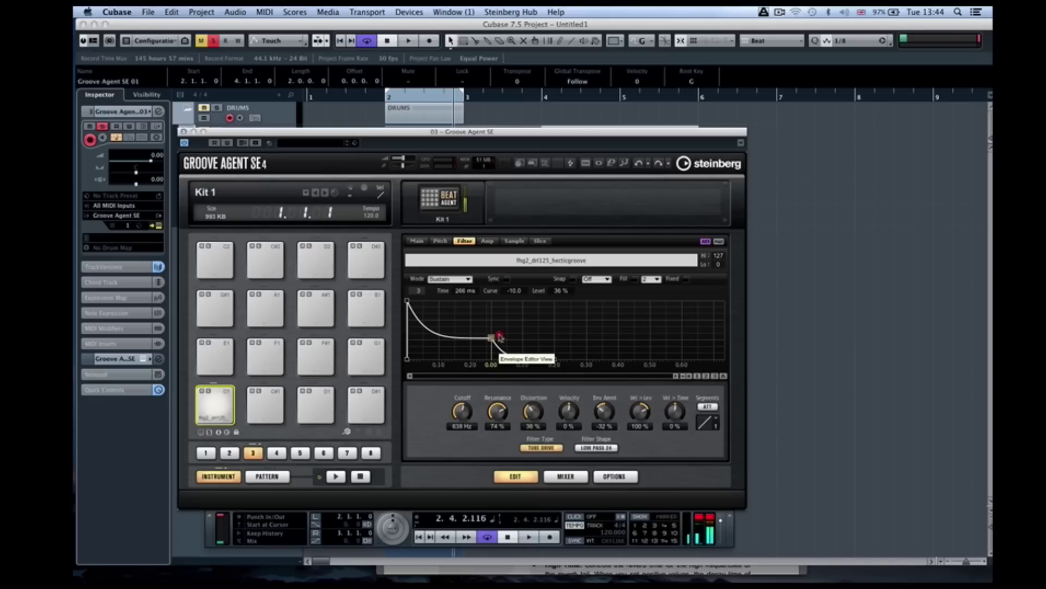
drag(461, 412, 460, 394)
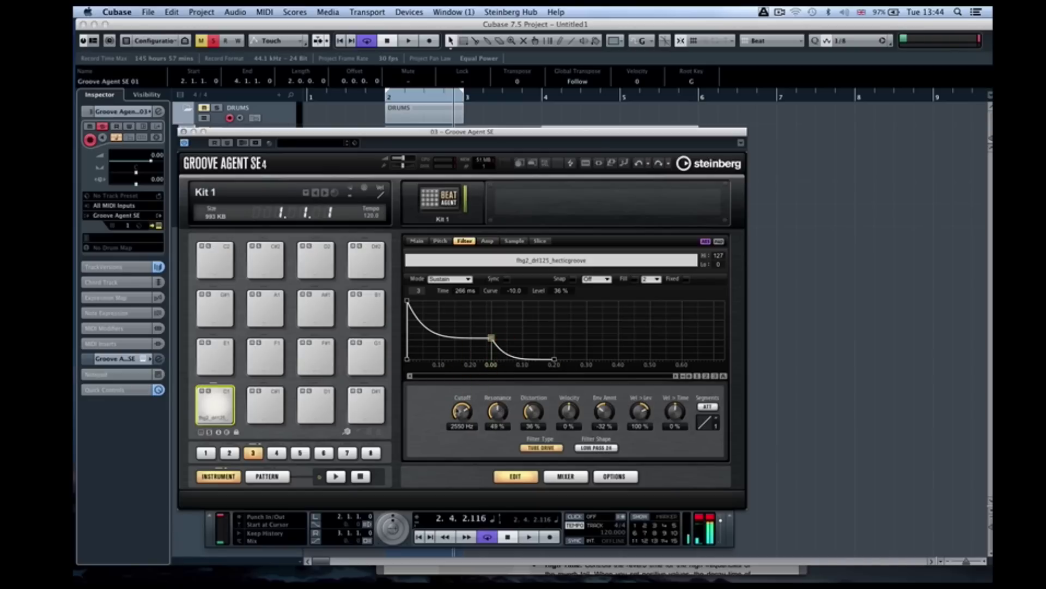
Briefly play the project while moving the Groove Agent SE window clear of the track list.
key(space)
drag(385, 132, 565, 22)
key(space)
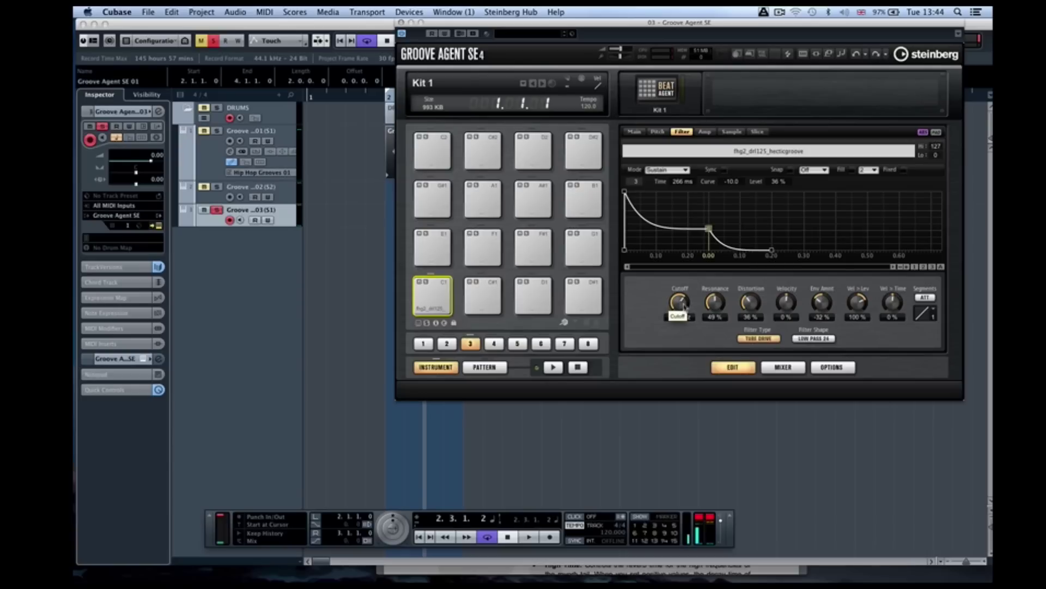
Assign the filter cutoff to a hardware controller with Learn CC and turn it down to 582 Hz.
drag(702, 21, 530, 20)
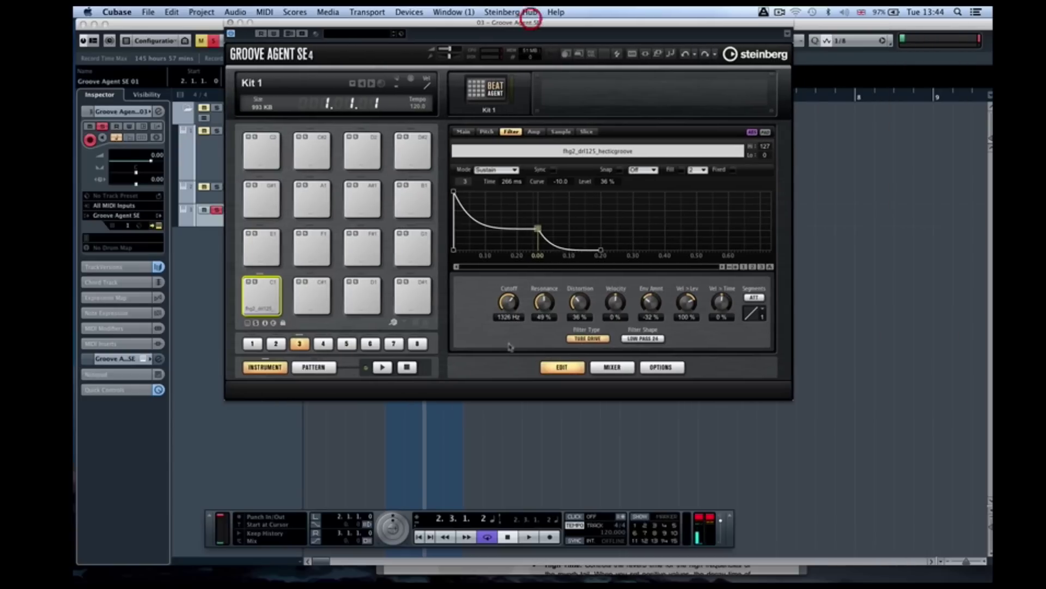
right_click(511, 304)
click(523, 388)
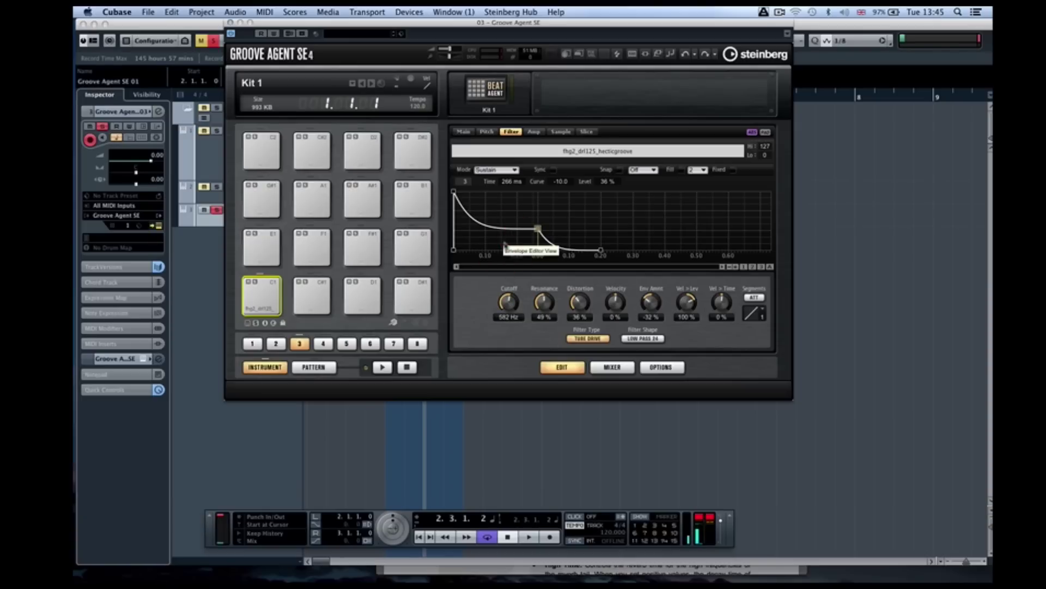
Show the automation track for the C1 pad's filter cutoff and move the plug-in window aside to reveal it.
drag(538, 23, 509, 21)
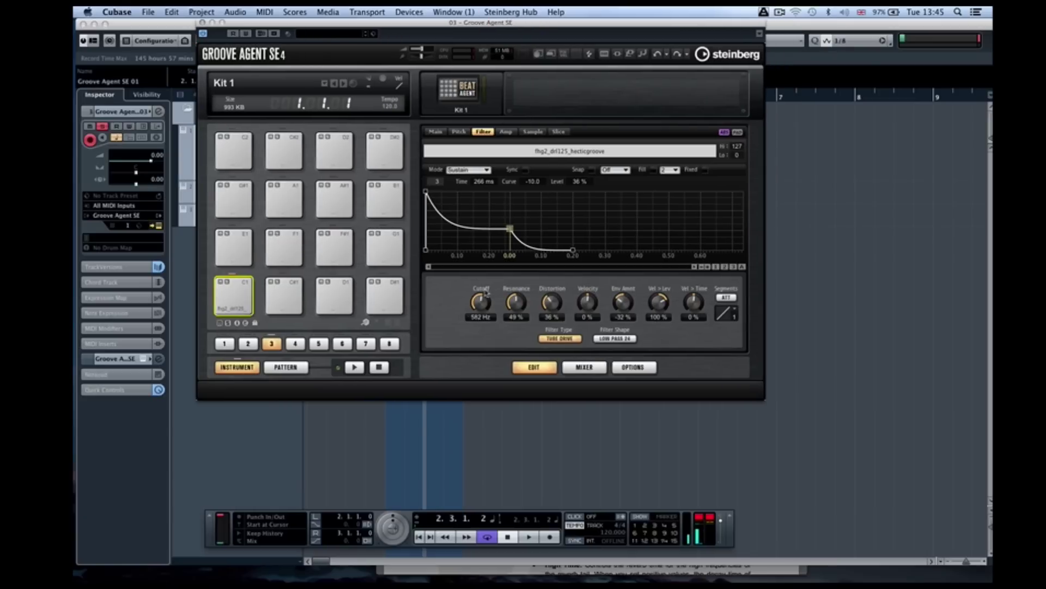
right_click(482, 306)
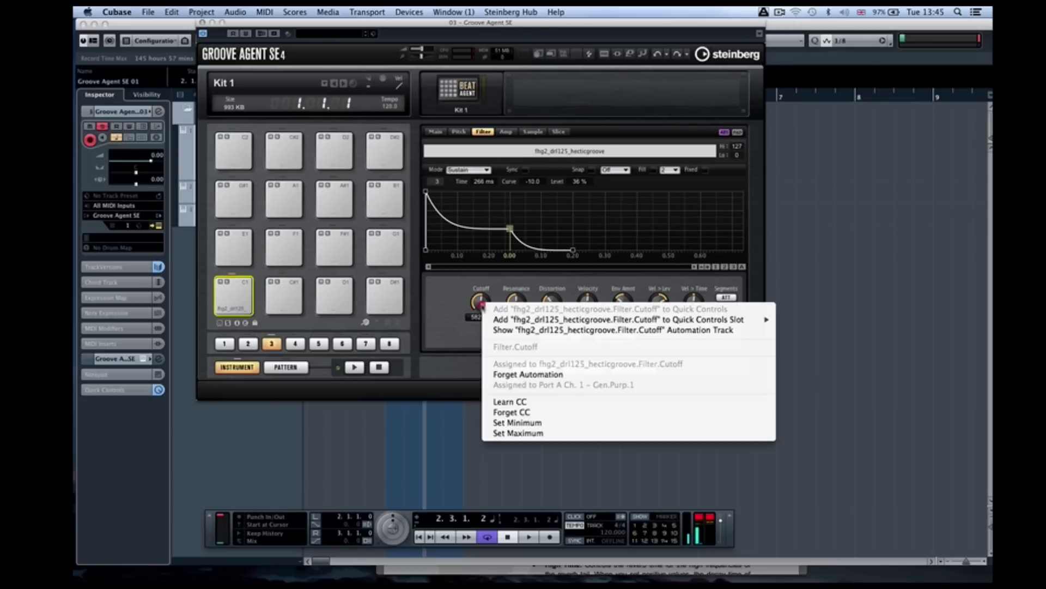
click(496, 329)
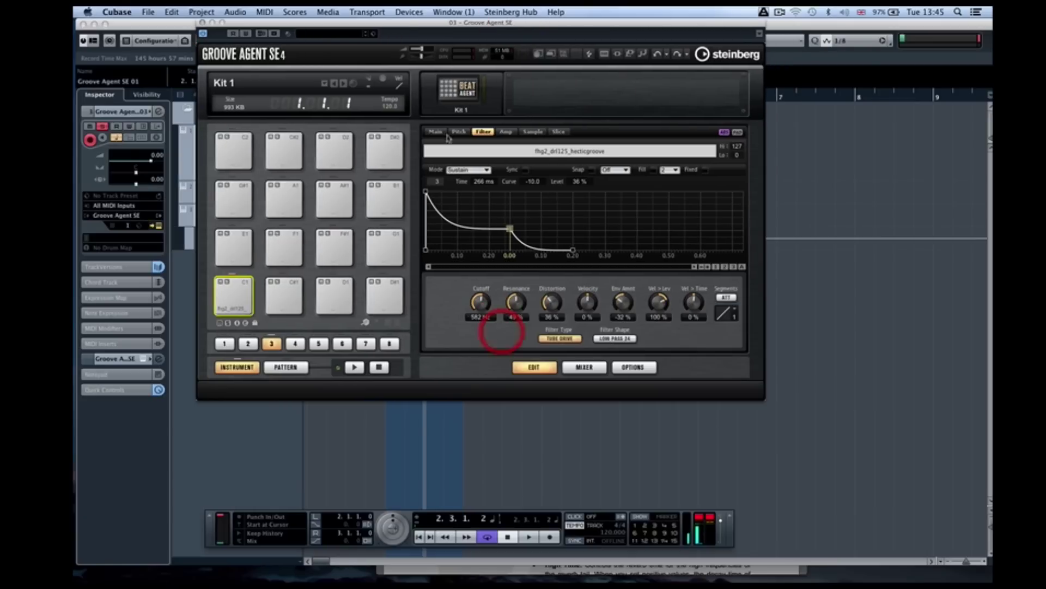
drag(377, 23, 825, 42)
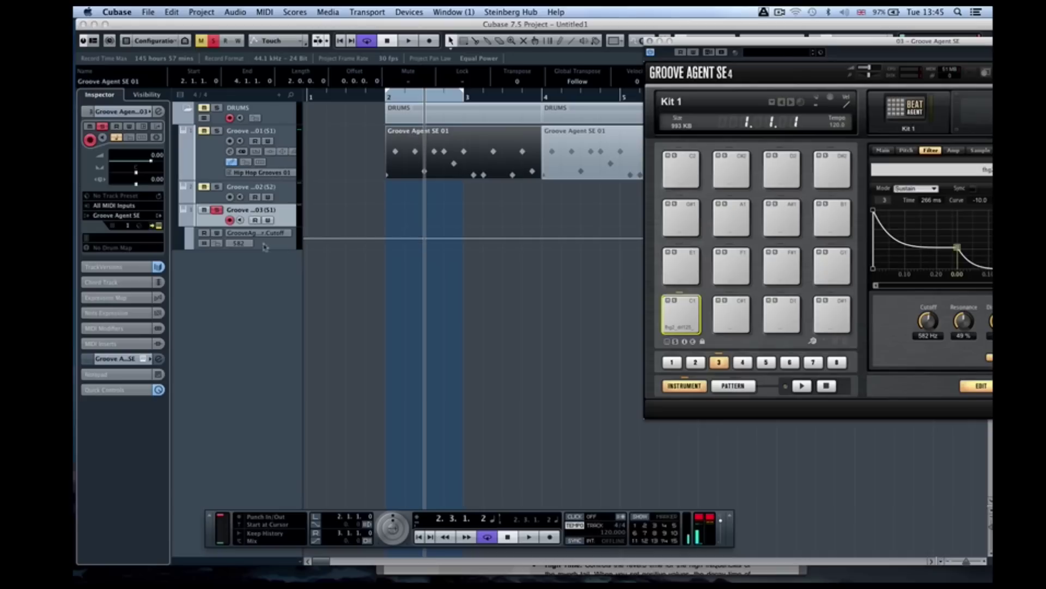
Enlarge the cutoff automation track, reveal the Groove Agent filter controls and raise the cutoff to 959 Hz.
drag(278, 249, 271, 334)
drag(895, 40, 687, 30)
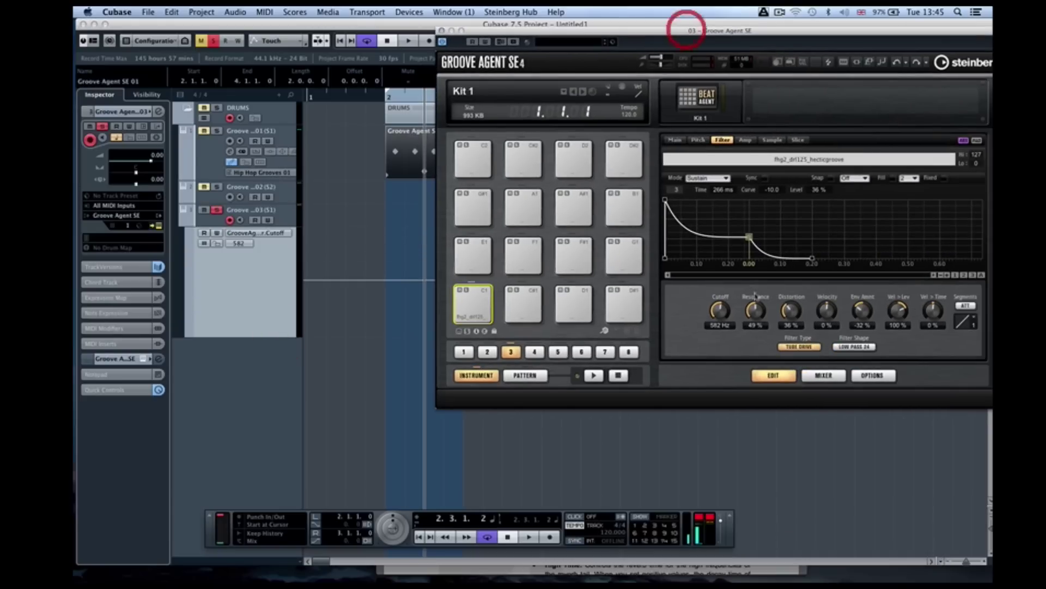
drag(720, 309, 703, 292)
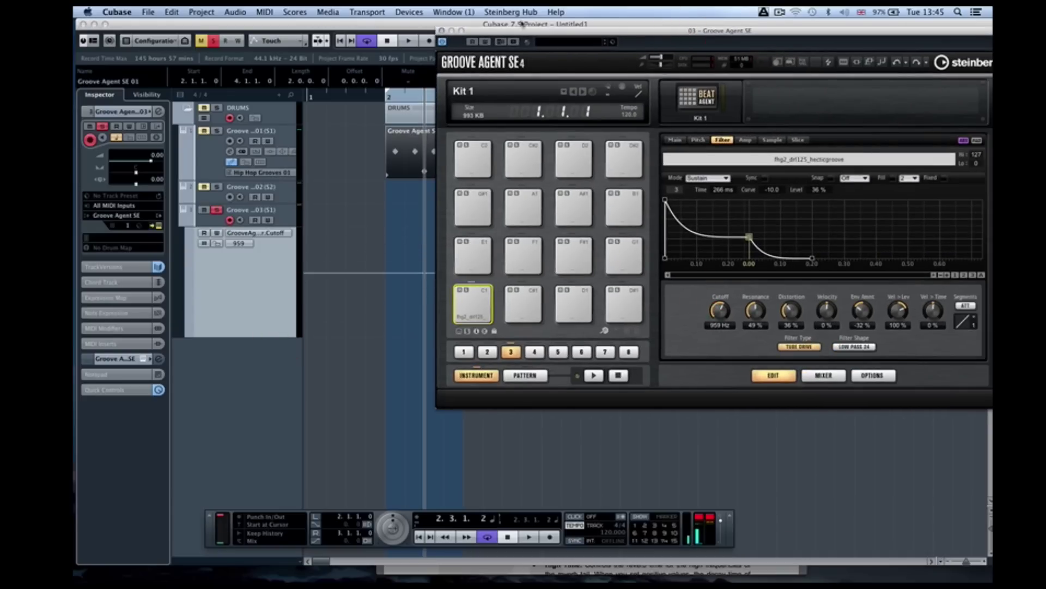
Switch Groove Agent's automation Read and Write on and back off.
click(472, 42)
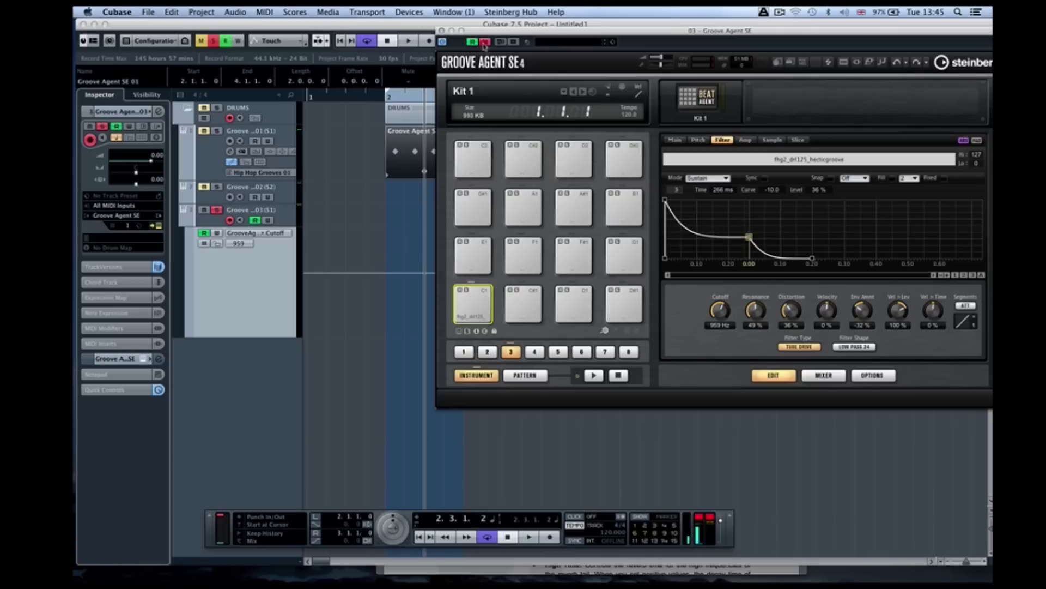
click(485, 42)
click(472, 42)
Close the plug-in window and draw a cutoff automation curve on the automation track from bar 2 onward with the Draw tool.
click(388, 288)
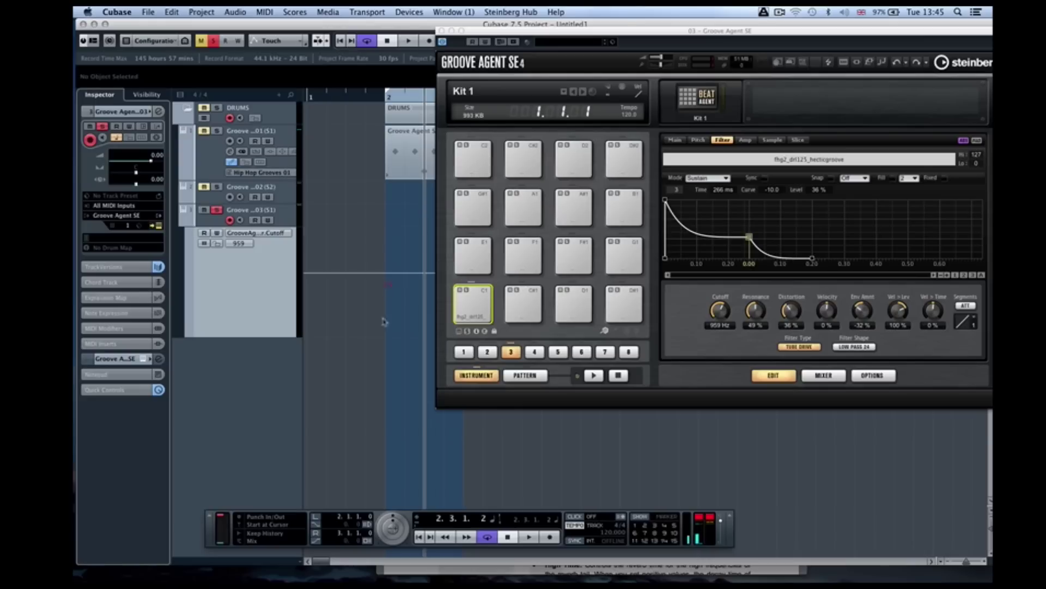
right_click(381, 336)
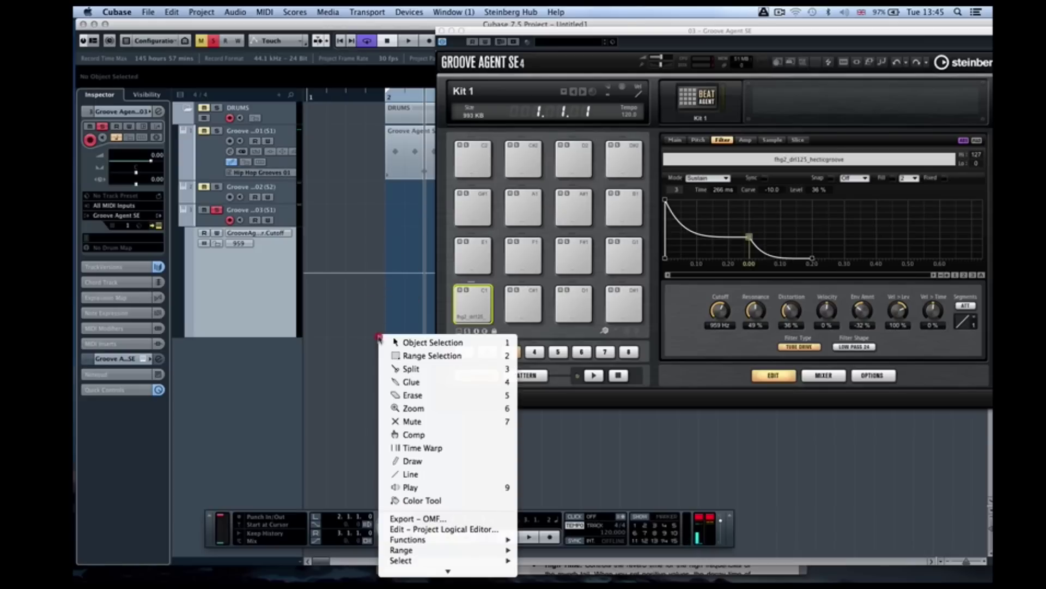
click(411, 462)
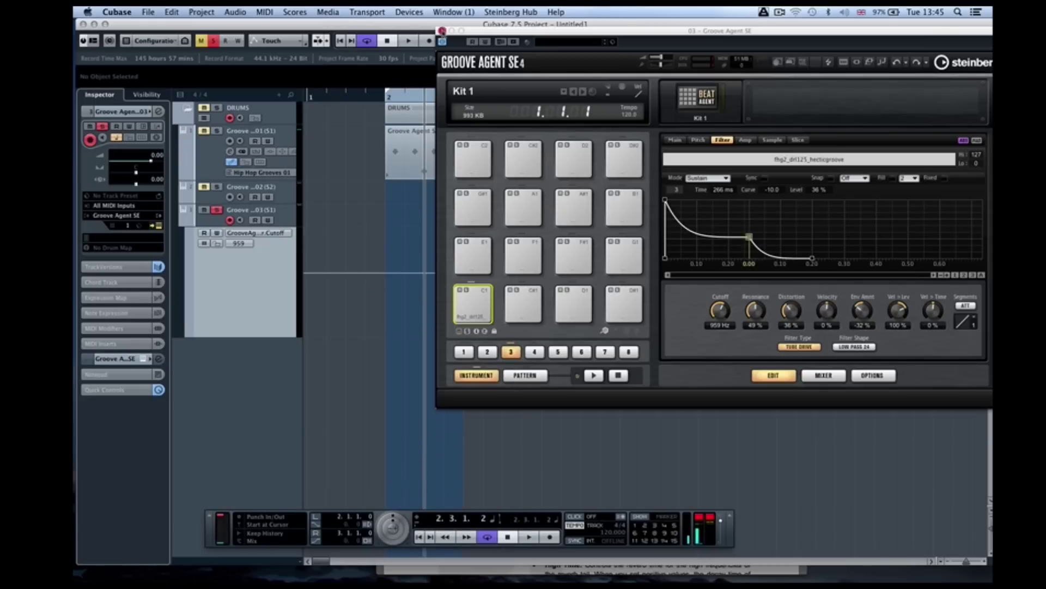
click(443, 31)
mouse_move(432, 265)
mouse_down()
mouse_move(564, 289)
mouse_move(584, 273)
mouse_up()
right_click(567, 248)
click(567, 248)
Reopen Groove Agent SE and set the C1 pad's filter cutoff to 1917 Hz and resonance to 60 %, auditioning the pad.
click(158, 225)
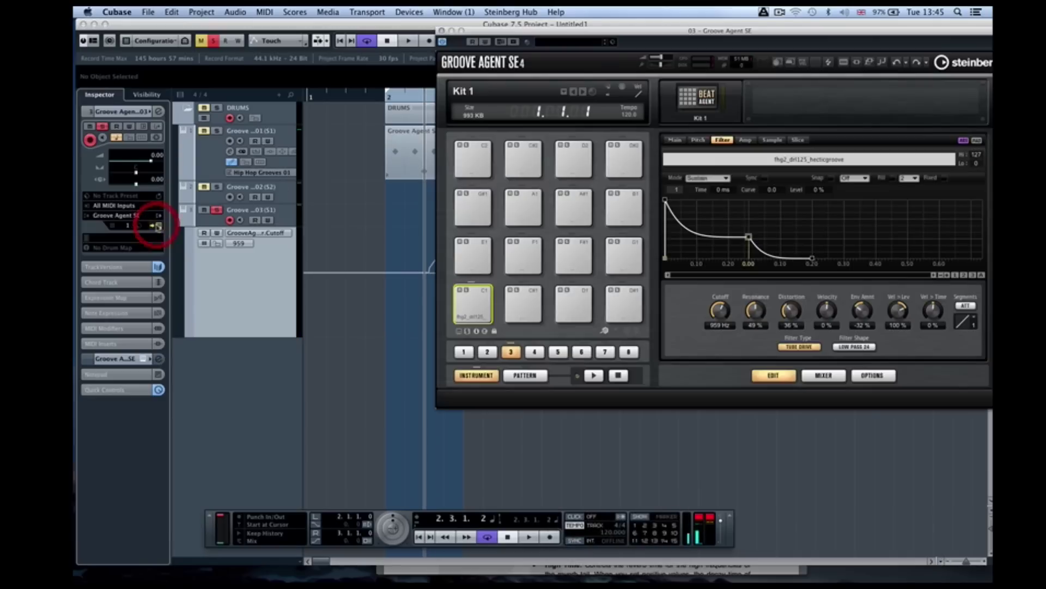
drag(752, 31, 515, 23)
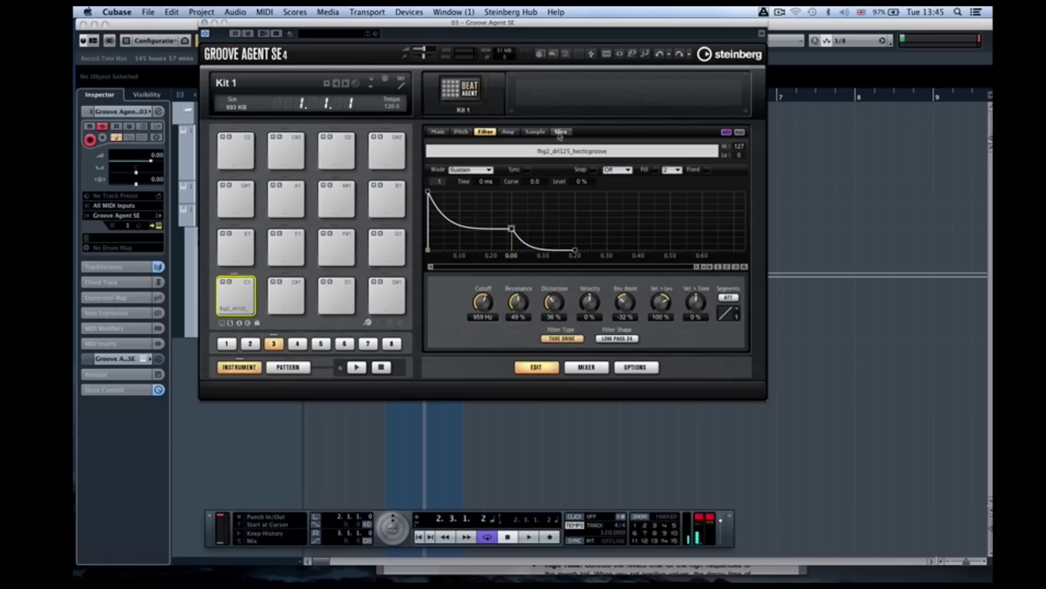
click(239, 298)
drag(483, 302, 518, 295)
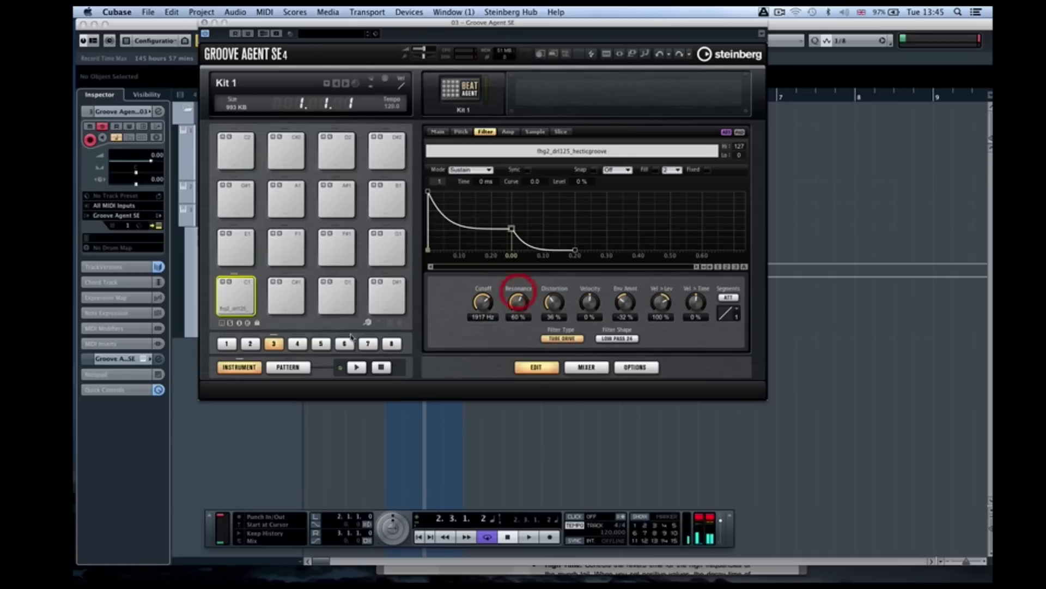
click(235, 302)
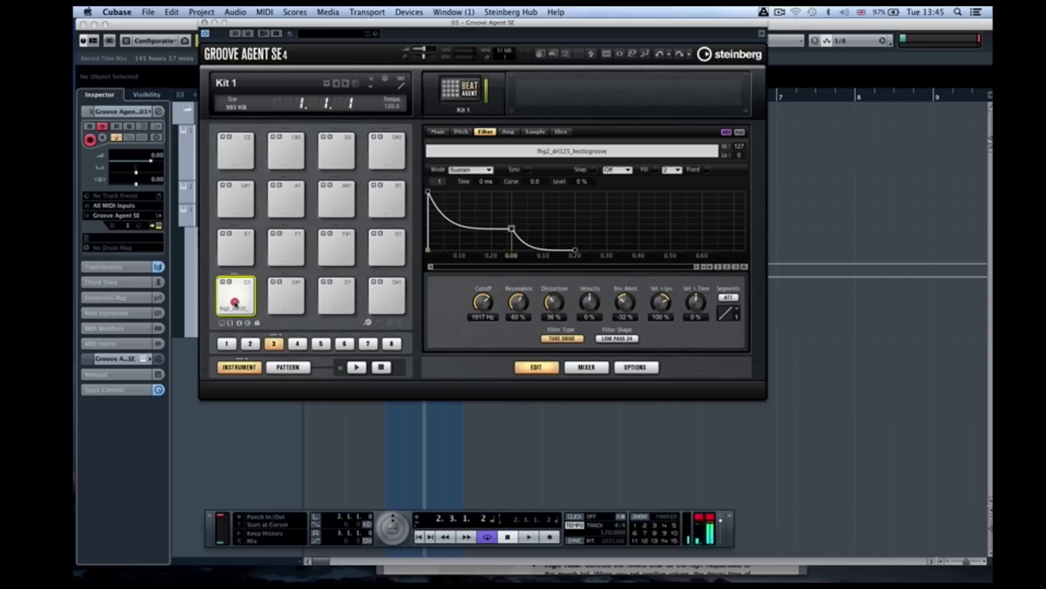
Set the C1 pad's filter type to Off and audition the unfiltered loop.
click(562, 339)
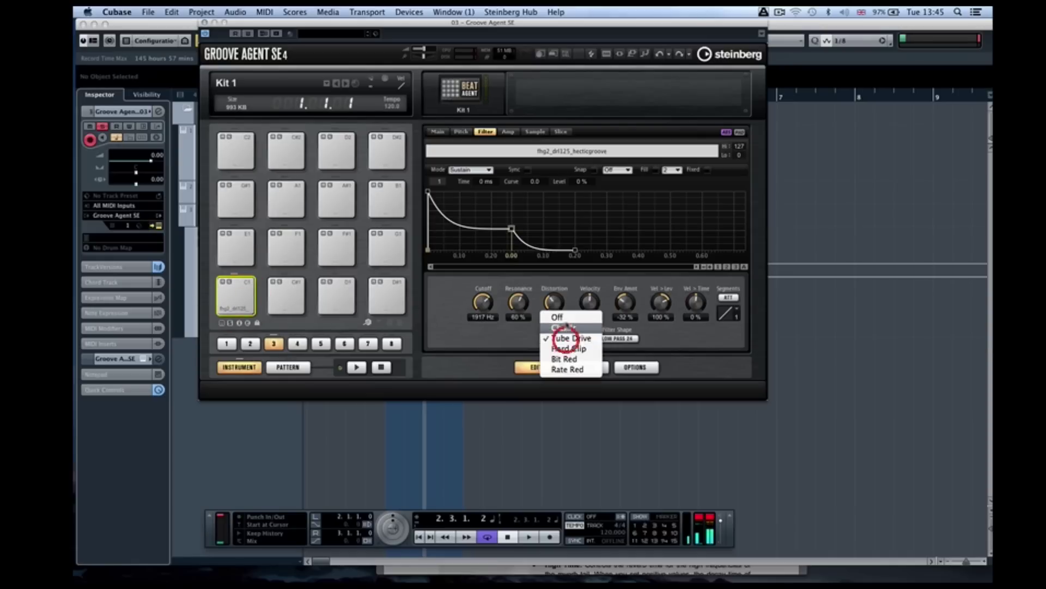
click(557, 317)
click(243, 295)
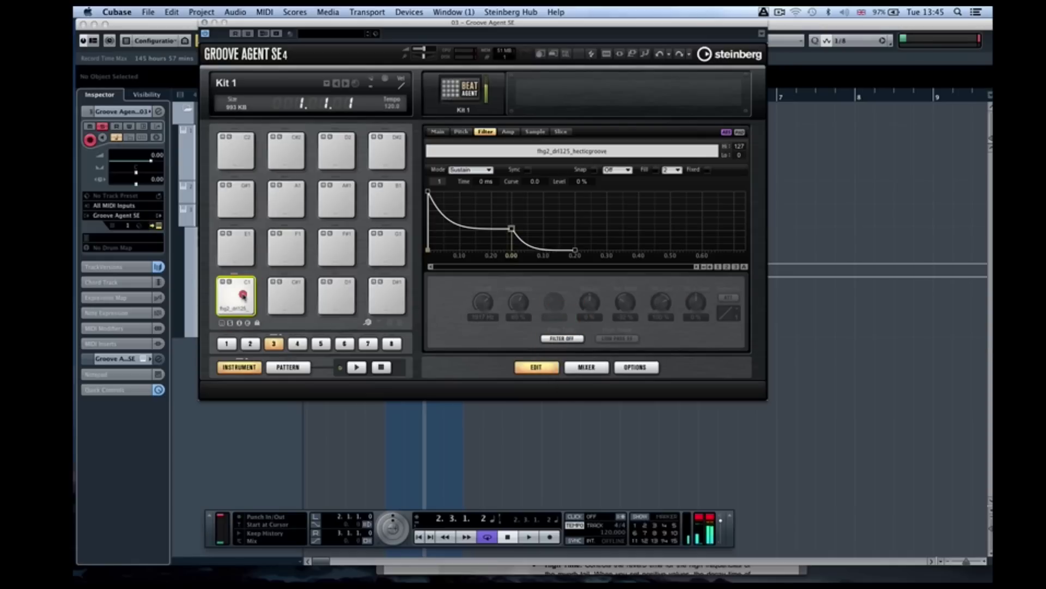
Create slices from the C1 pad's loop and audition the slice pads up to slice 012.
click(561, 132)
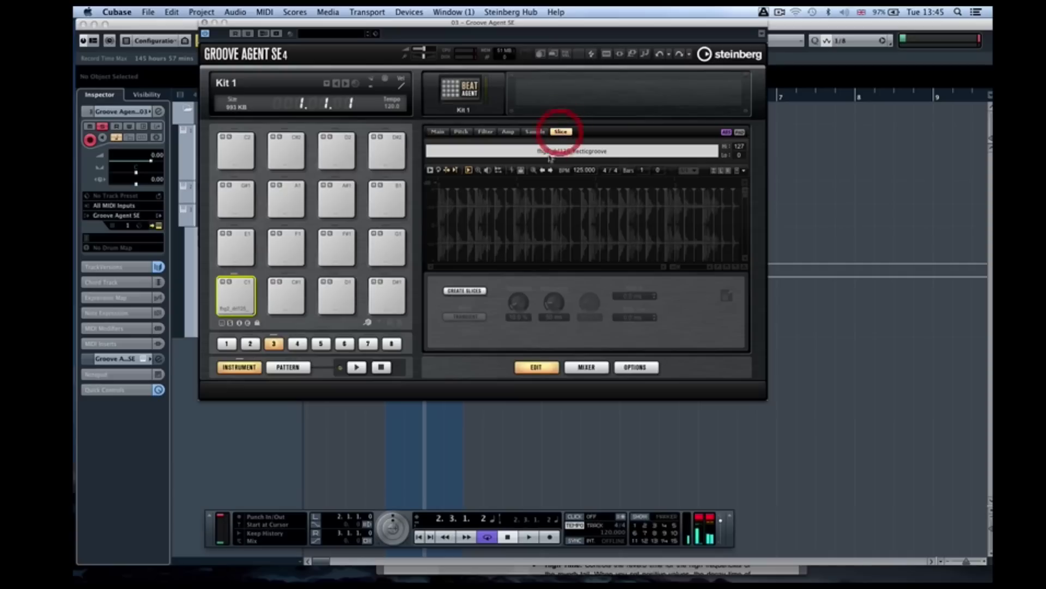
click(478, 291)
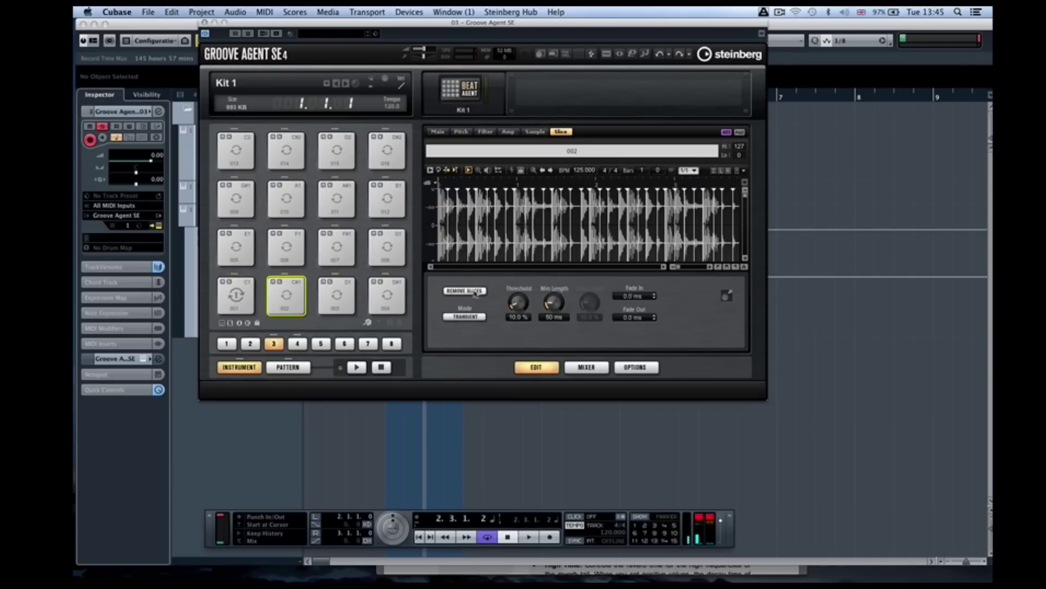
click(236, 297)
click(299, 298)
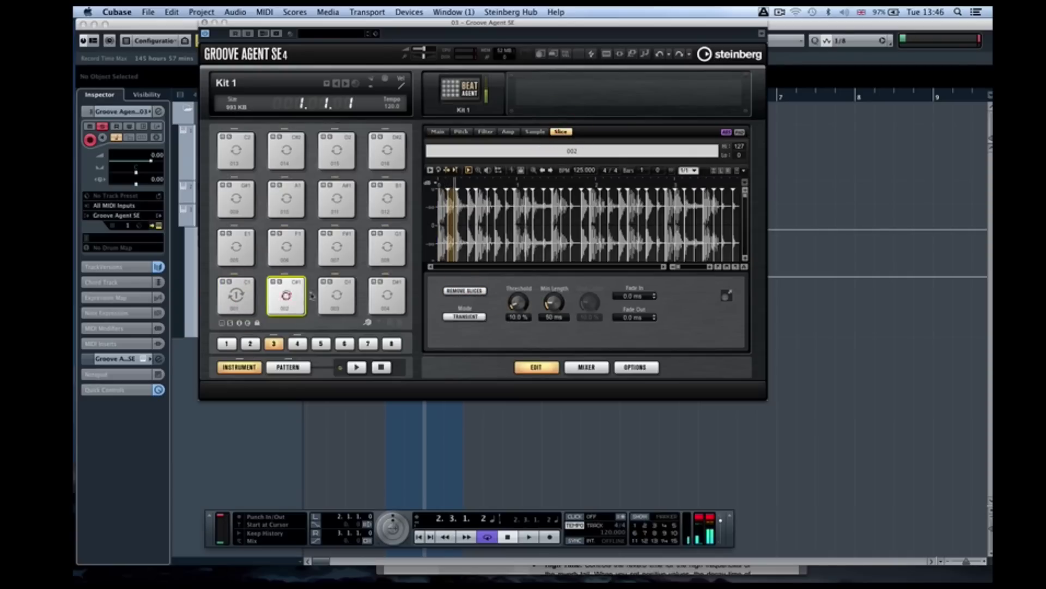
click(333, 294)
click(334, 245)
click(286, 247)
click(246, 246)
click(238, 199)
click(288, 199)
click(337, 199)
click(400, 200)
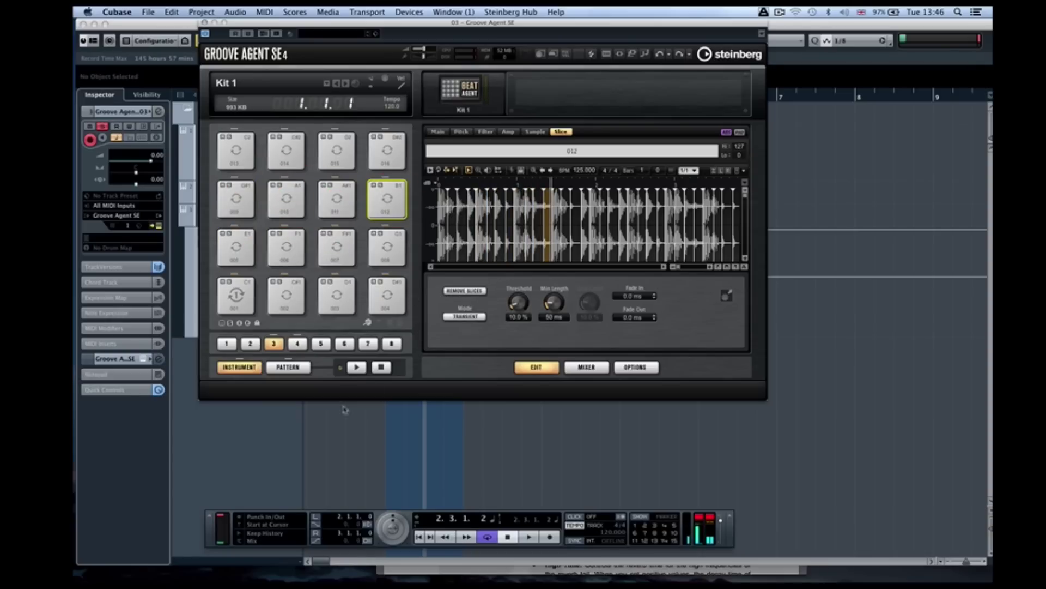
Set slice 003's filter type to Hard Clip with 40 % distortion and audition the pad.
click(286, 295)
click(336, 294)
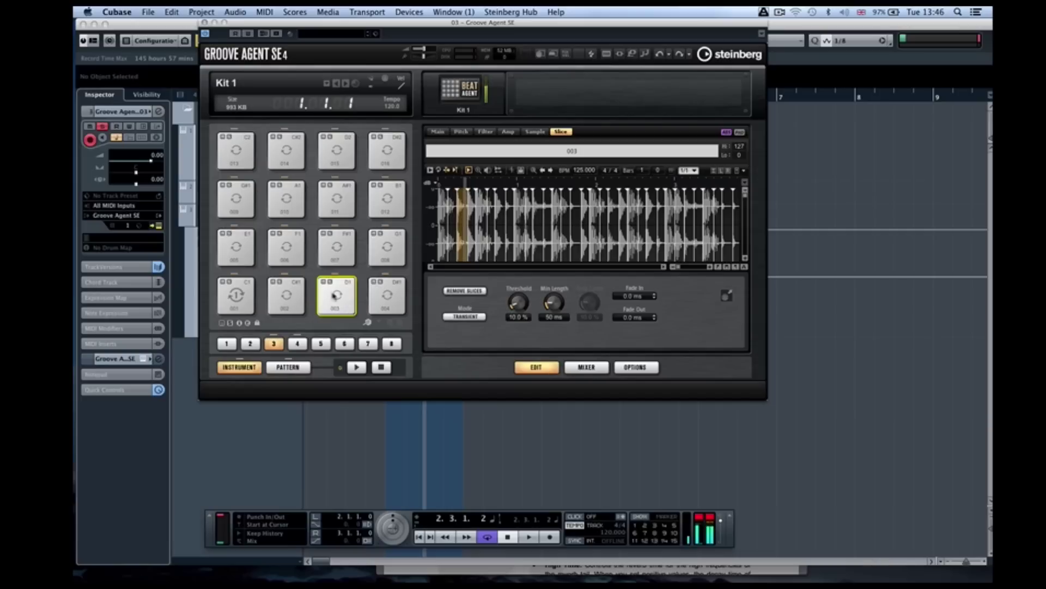
click(335, 294)
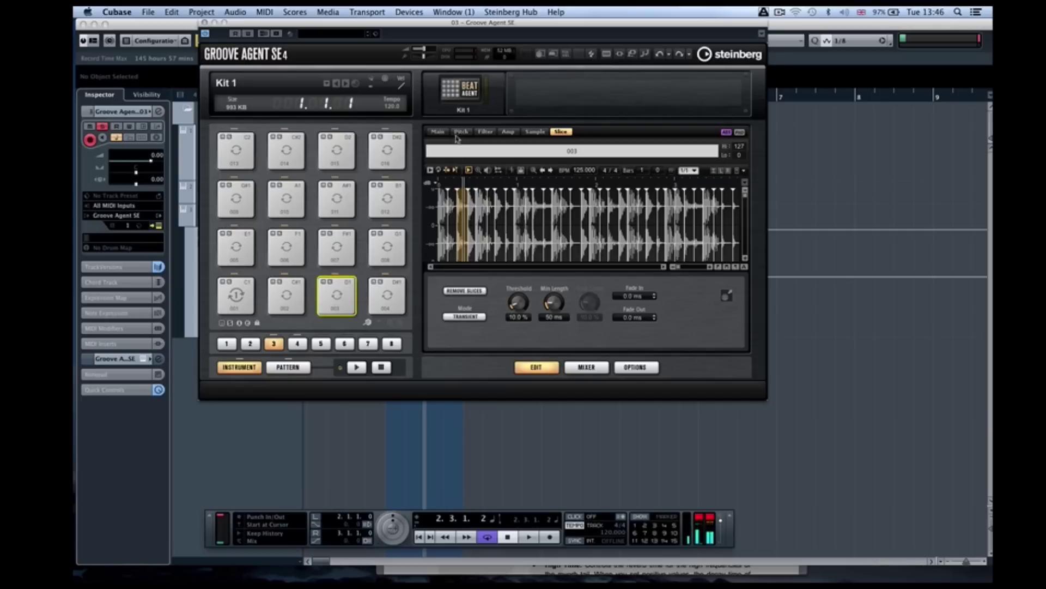
click(485, 131)
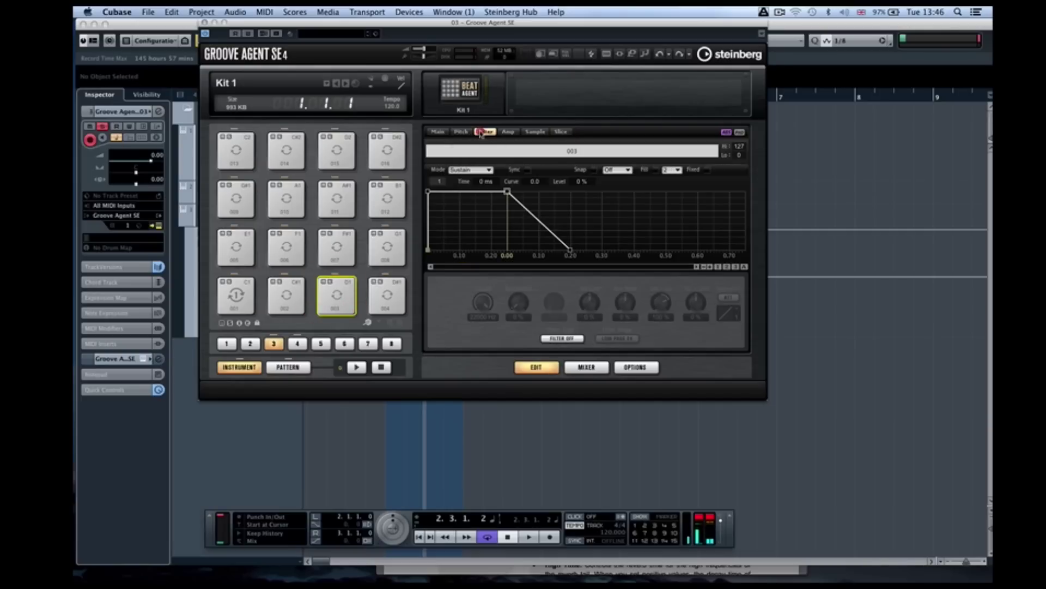
click(562, 338)
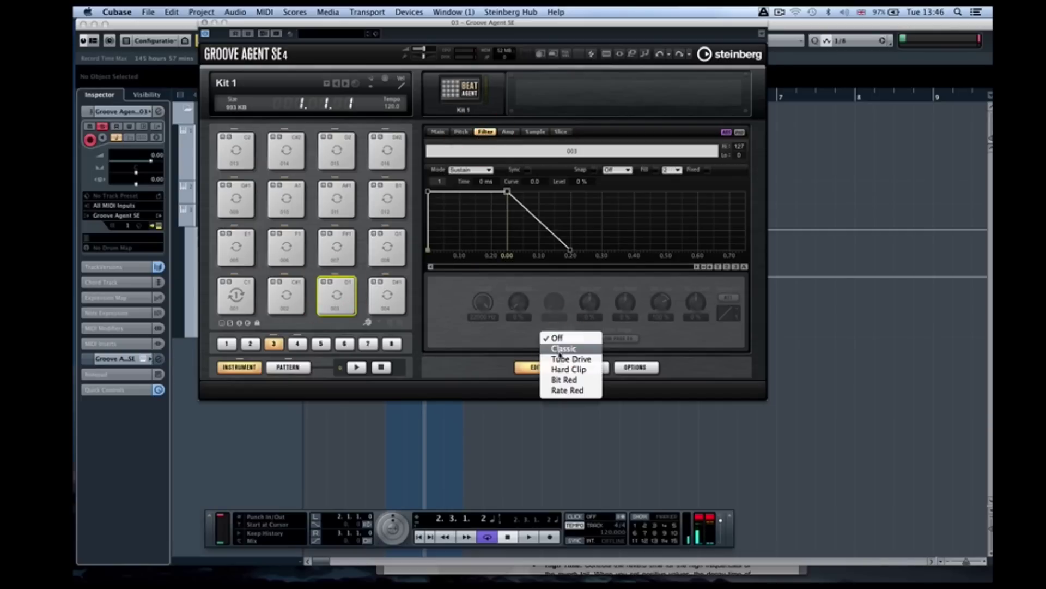
click(559, 370)
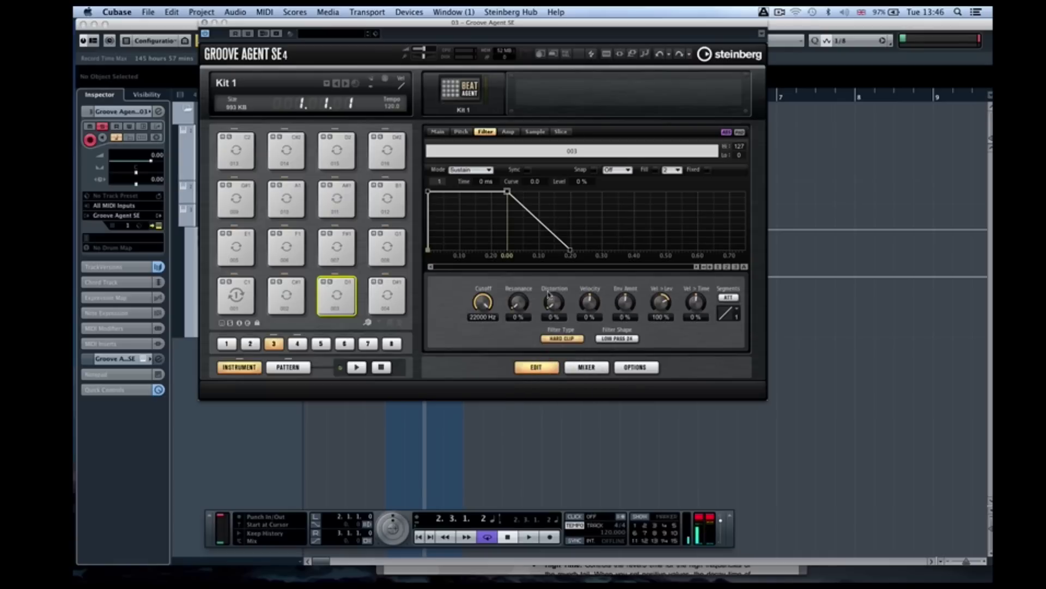
click(344, 295)
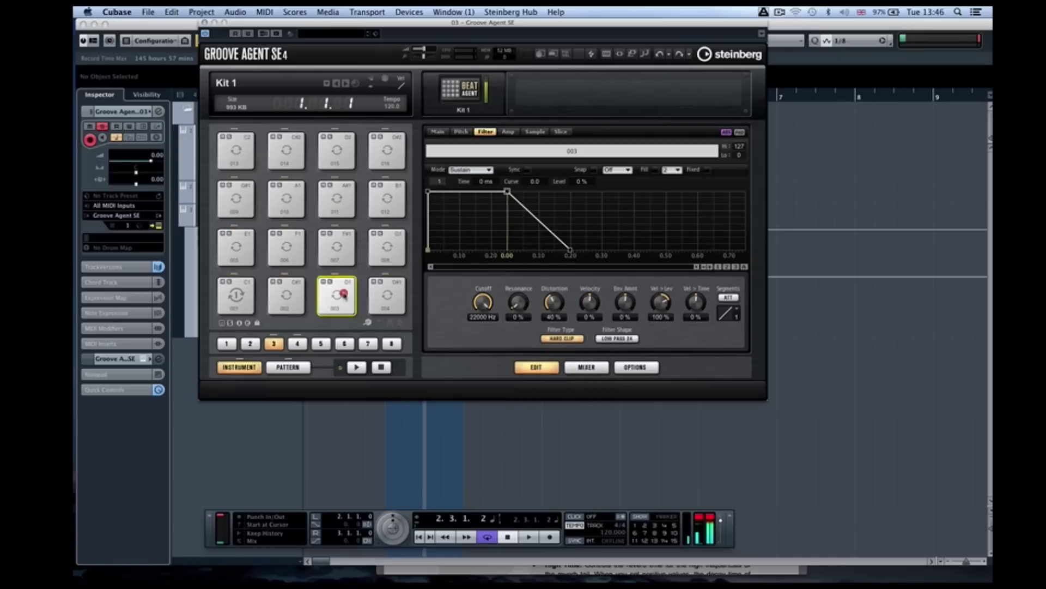
click(342, 294)
Lower slice 005's coarse pitch to -10 semitones and audition the pad.
click(236, 246)
click(236, 246)
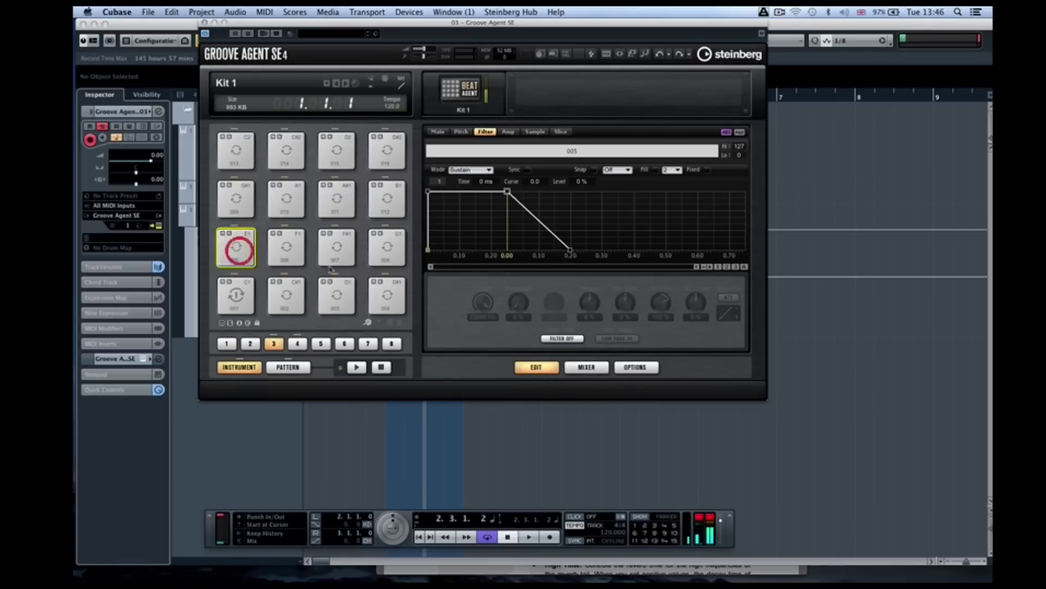
click(461, 131)
click(485, 303)
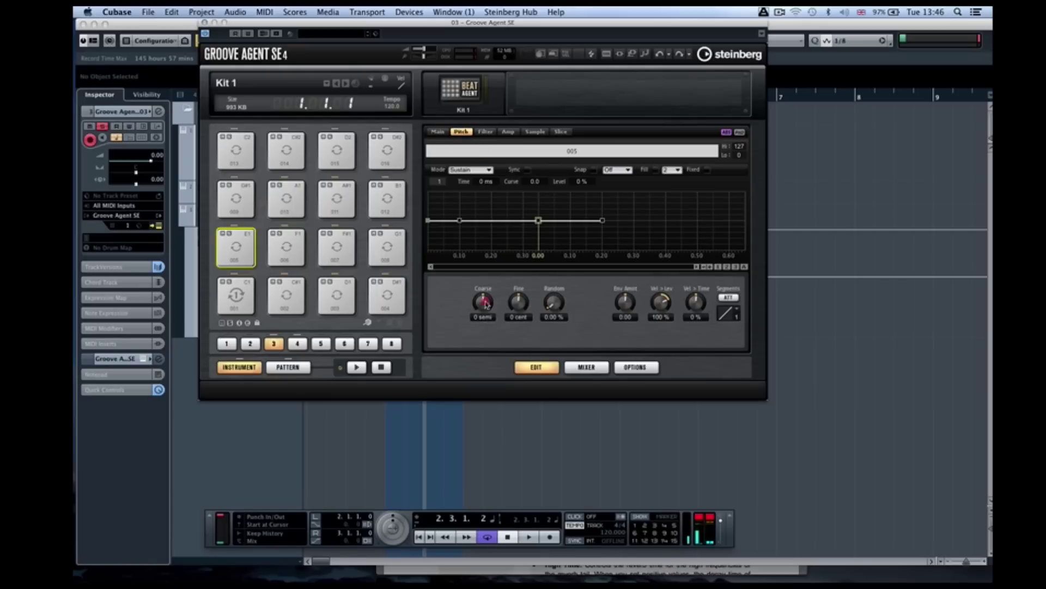
click(477, 335)
click(237, 248)
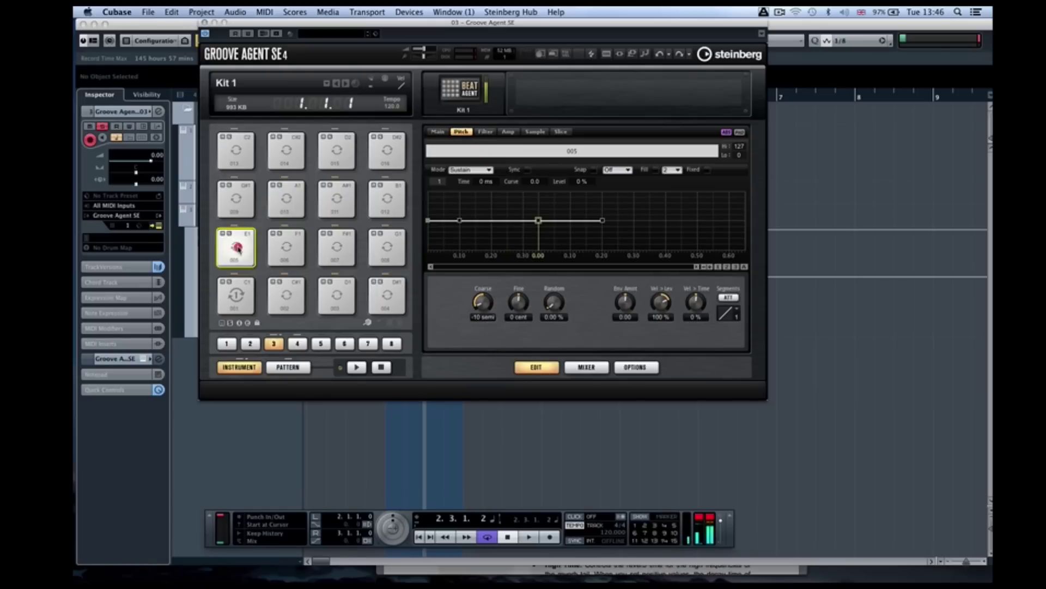
Audition several more slices and set slice 013's AUX 1 send level to -4.1.
click(285, 248)
click(289, 211)
click(336, 202)
click(289, 164)
click(236, 147)
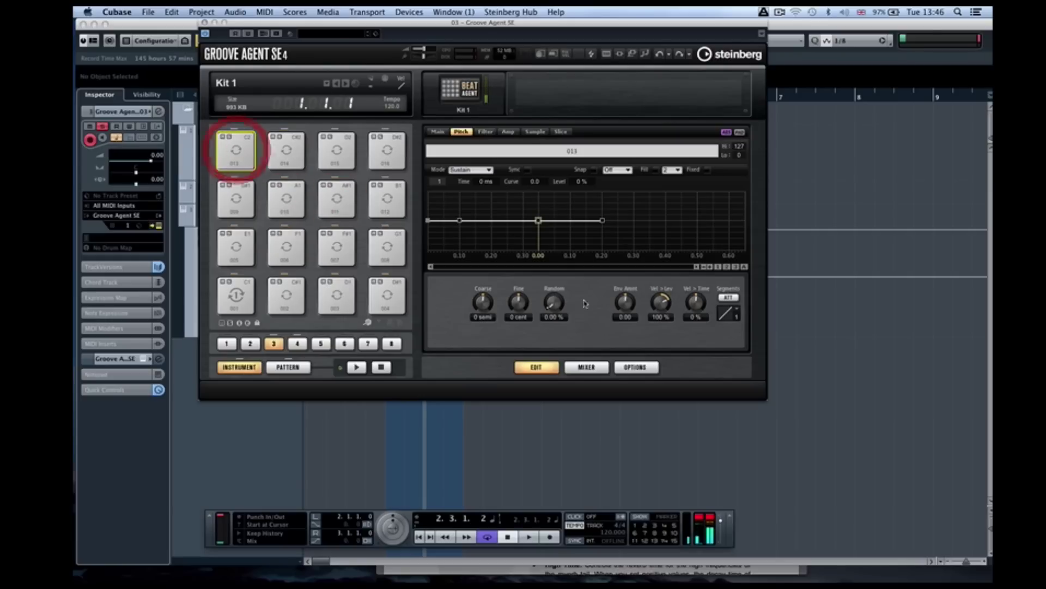
click(505, 133)
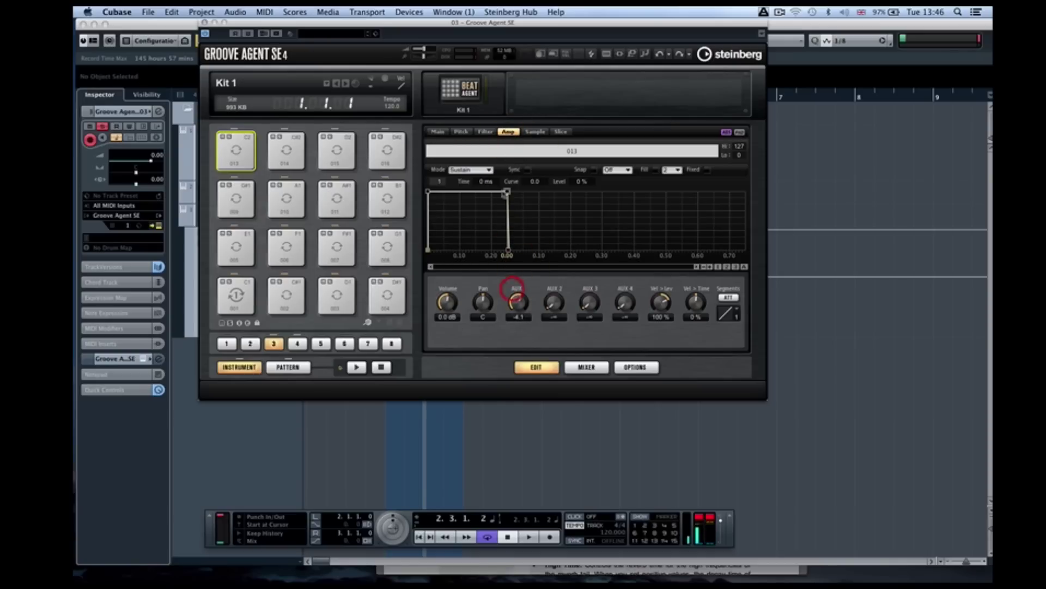
Insert a Reverb effect on AUX FX 1 in the Groove Agent mixer and audition slice 013 through it.
click(587, 367)
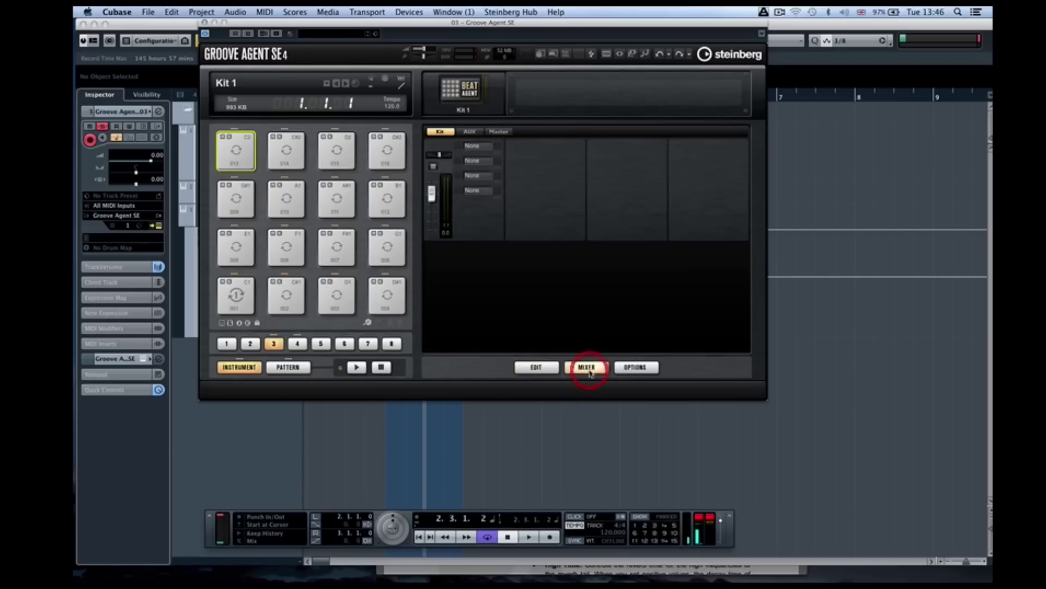
click(485, 147)
click(487, 164)
click(236, 151)
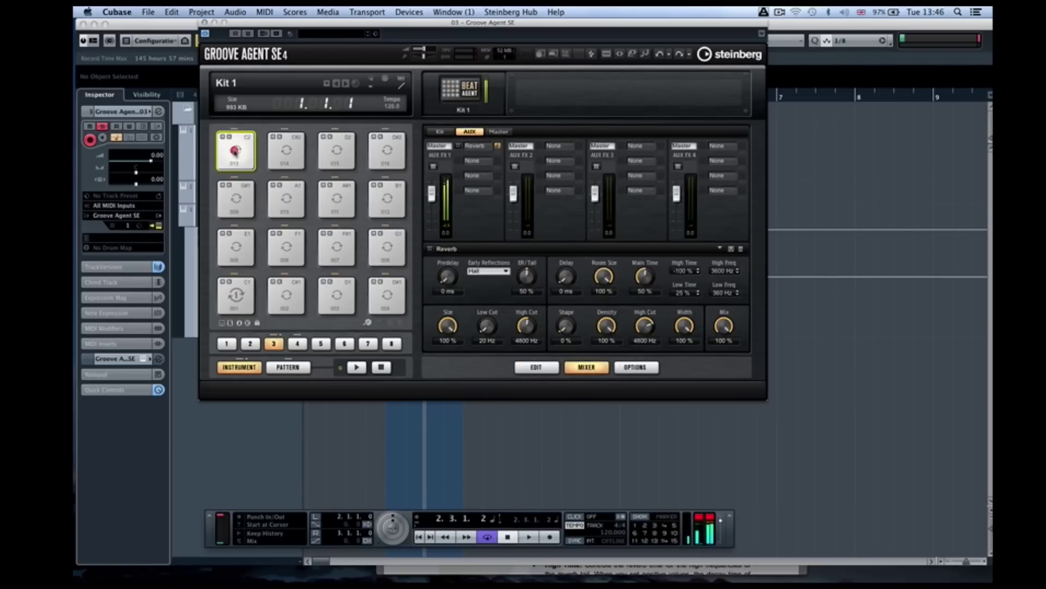
click(235, 152)
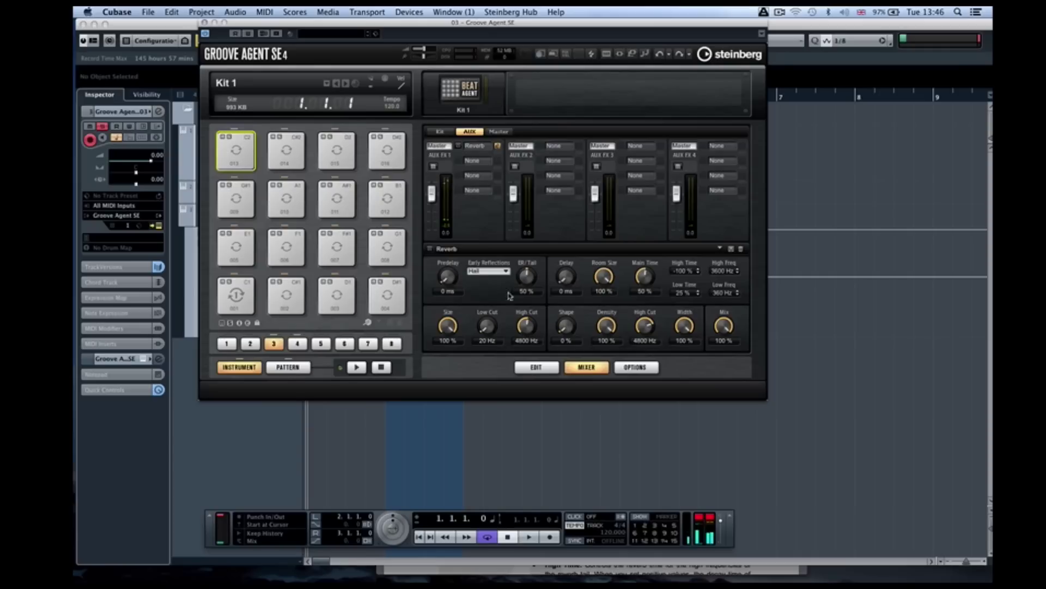
Return from the kit mixer to slice 013's amp settings and lower its volume to -31.7 dB.
click(439, 133)
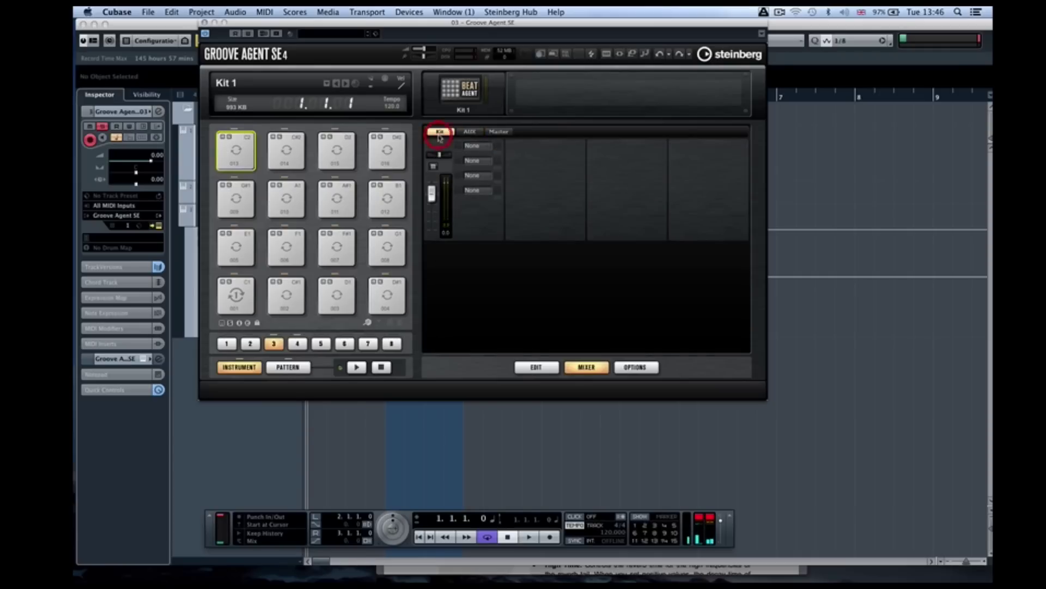
click(239, 146)
click(536, 366)
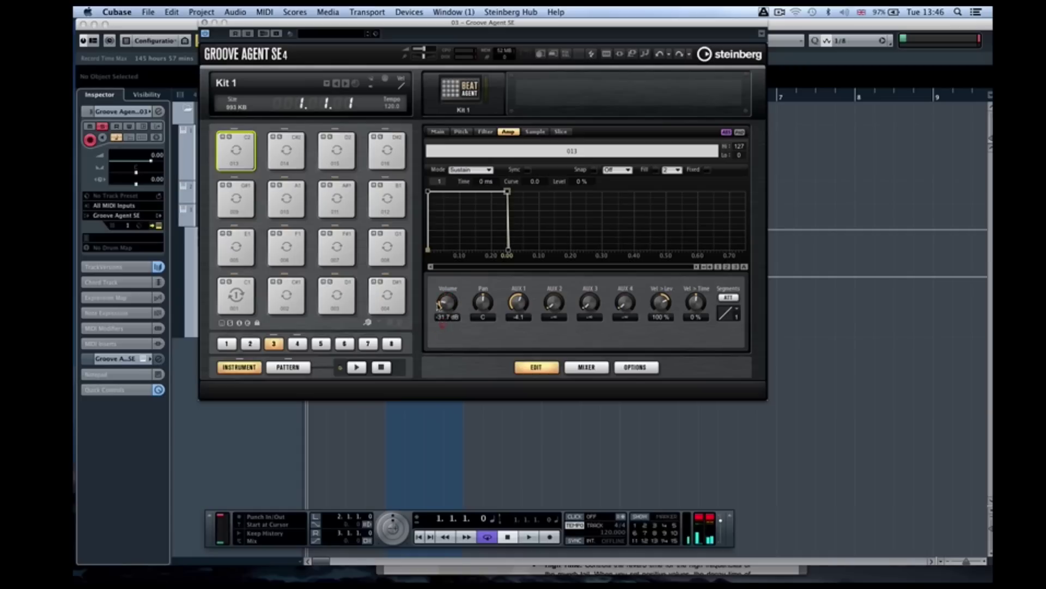
Move the plug-in window clear of the track list and enlarge the third Groove Agent track to show its full controls.
drag(363, 23, 707, 40)
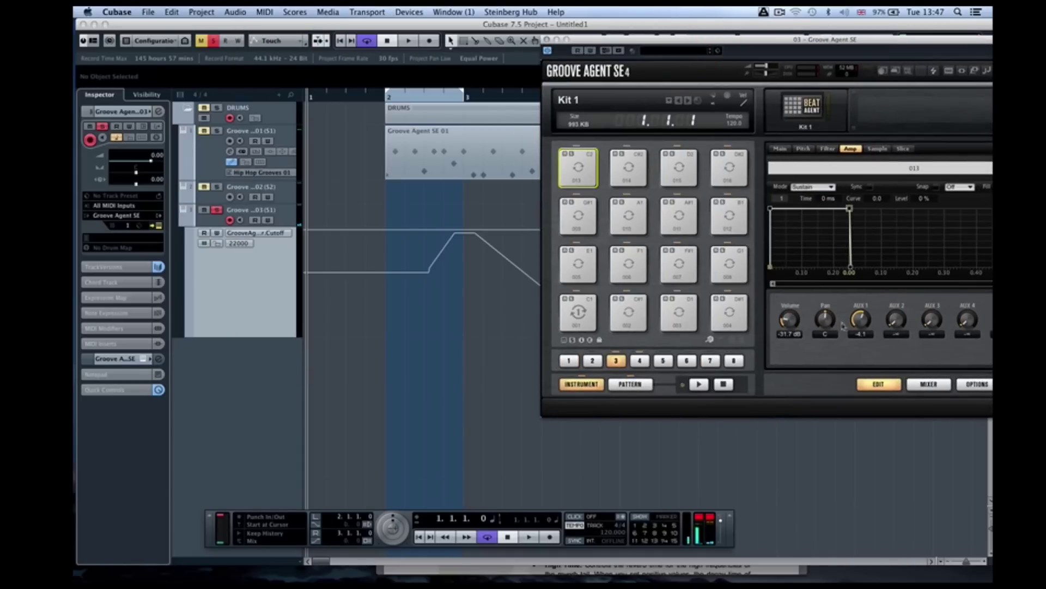
drag(787, 48, 745, 43)
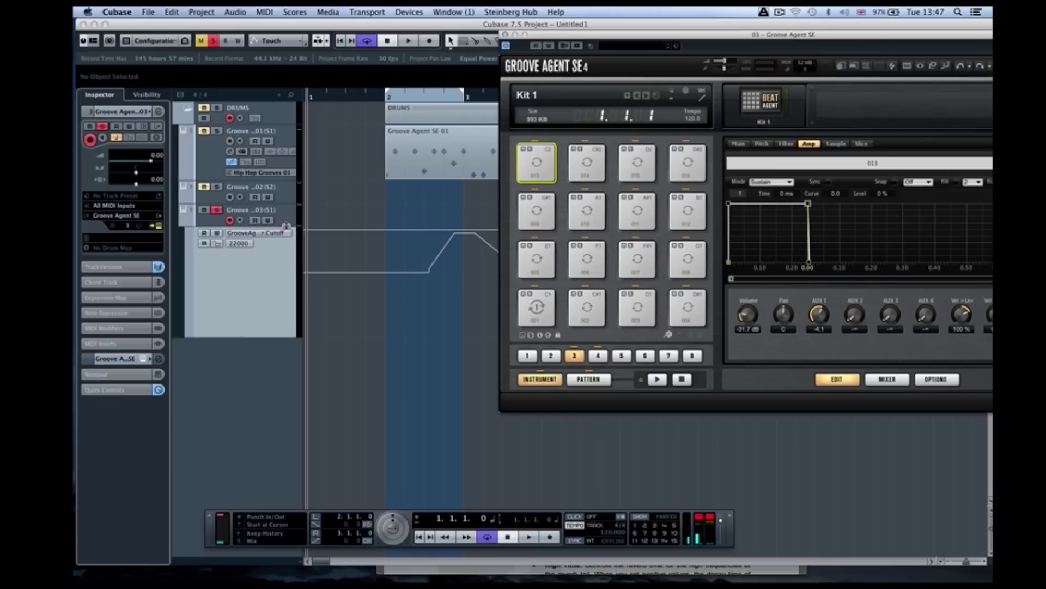
click(286, 224)
drag(278, 228, 278, 304)
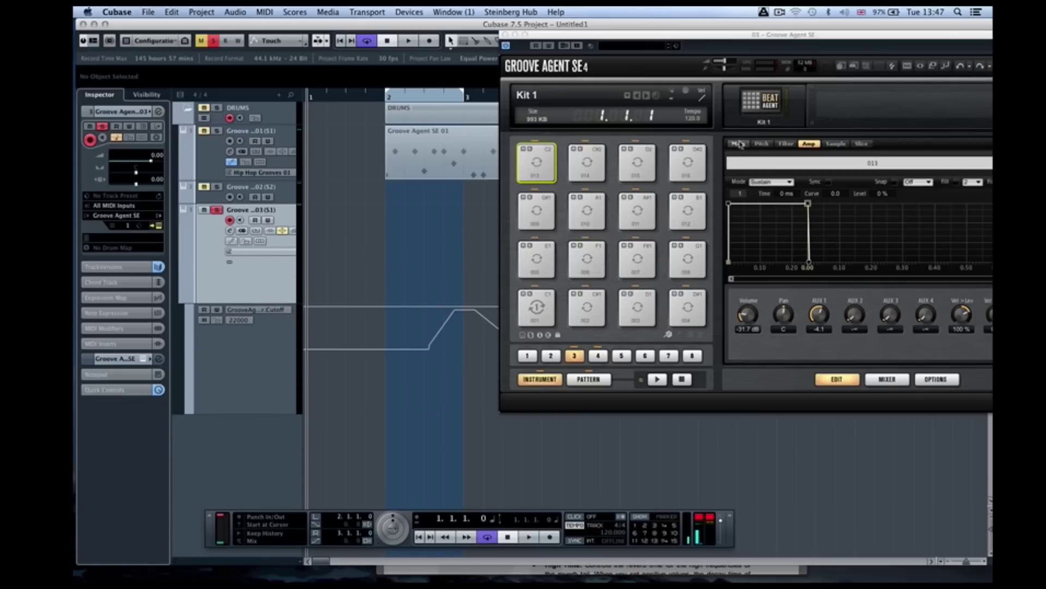
Audition the sliced loop's pattern pad and place its pattern as a MIDI part at bar 2 on the third Groove Agent track.
click(738, 143)
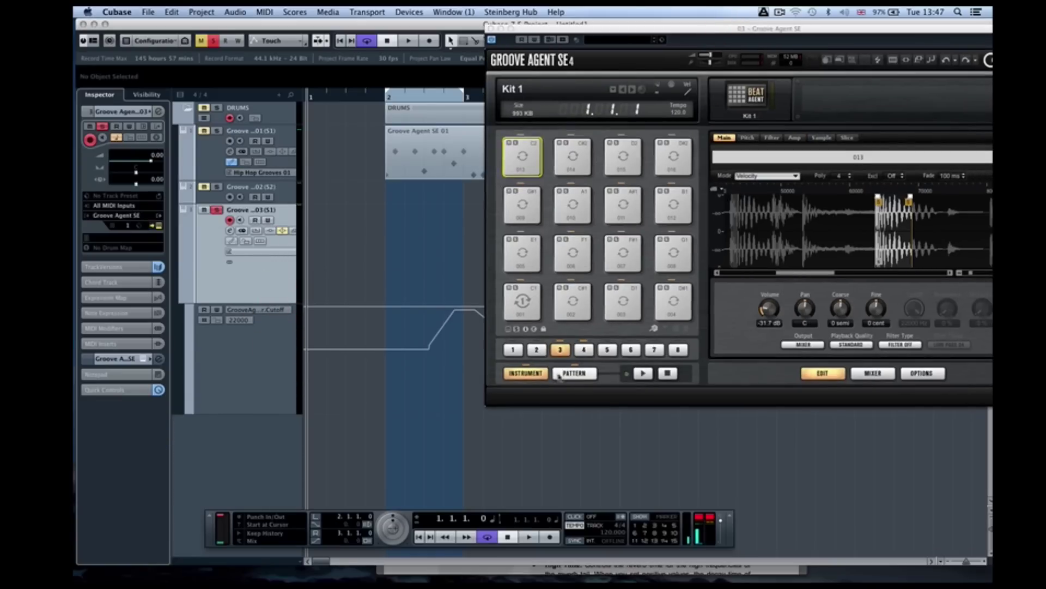
click(567, 373)
click(522, 299)
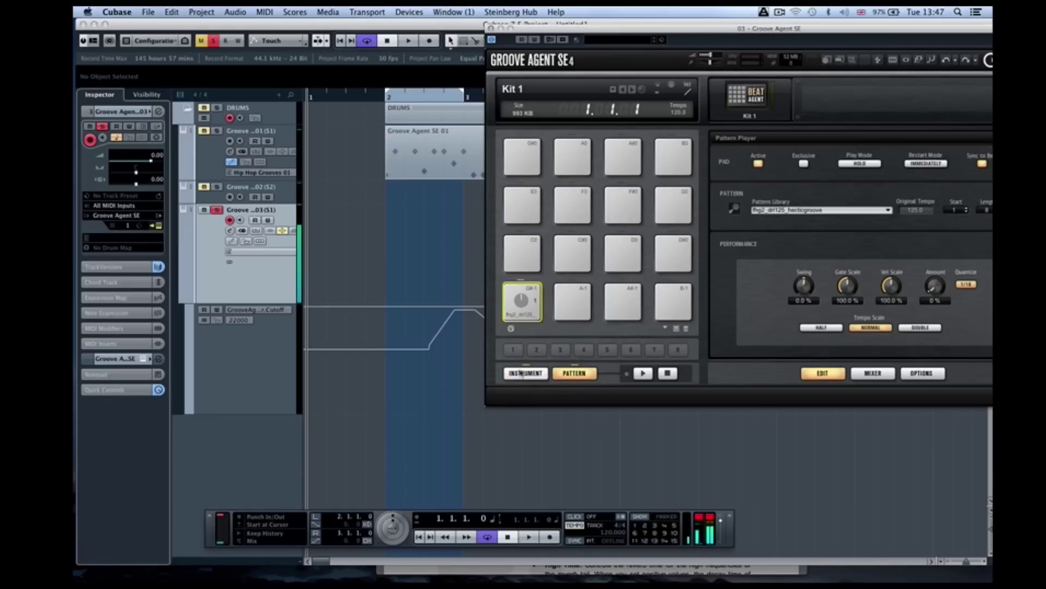
drag(579, 37, 641, 35)
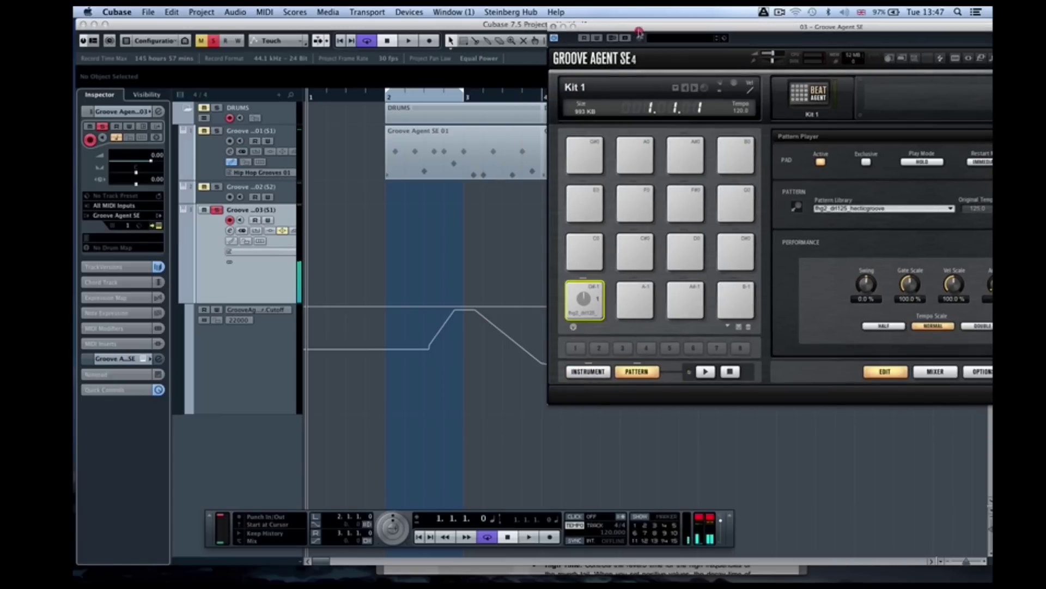
drag(588, 291, 387, 240)
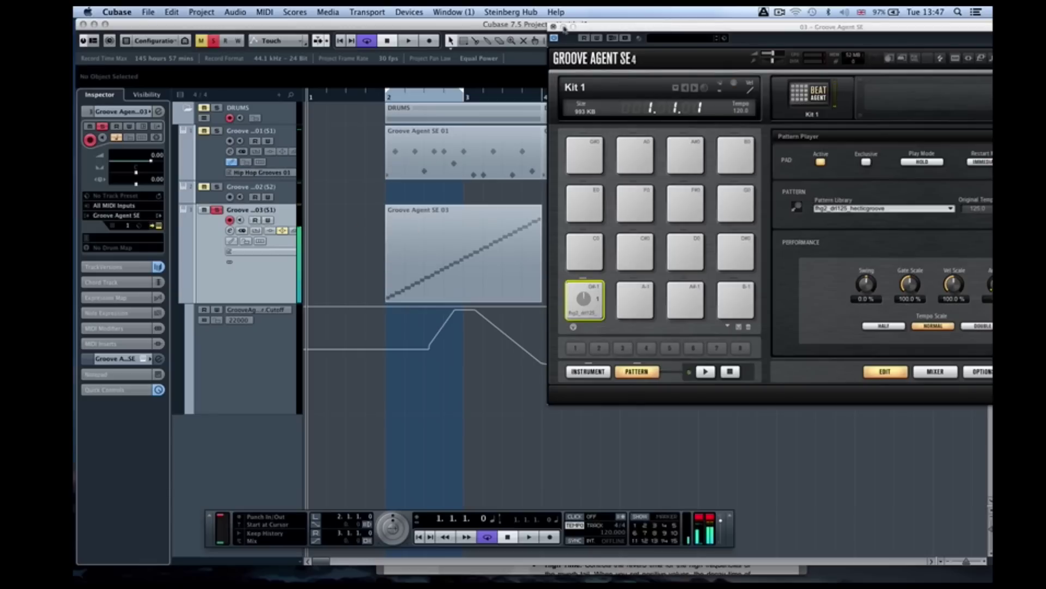
Return to the instrument pads, play back the new part from bar 2, and close the plug-in window.
click(588, 372)
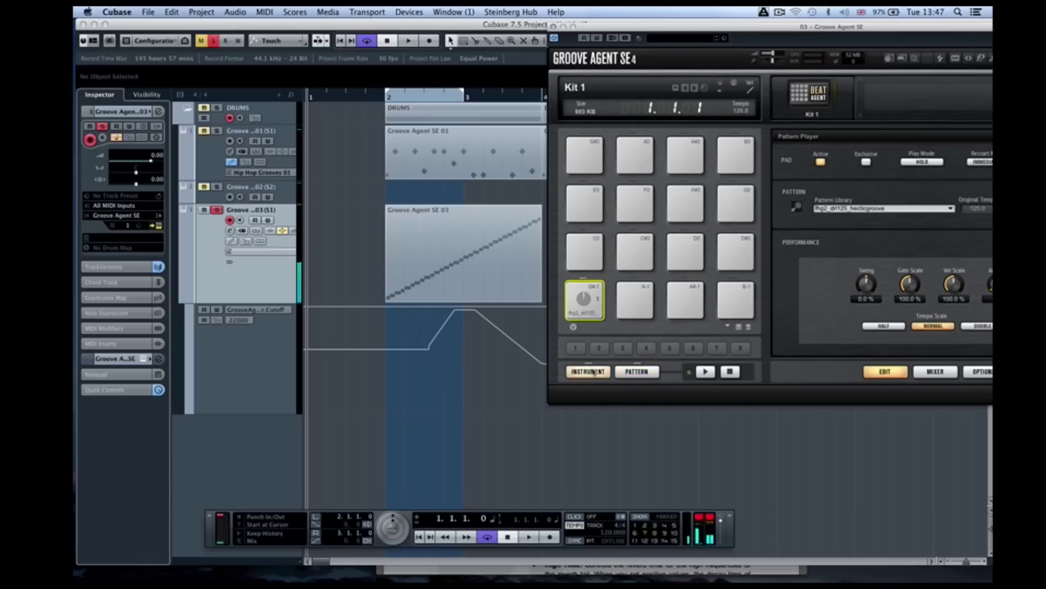
click(371, 98)
key(space)
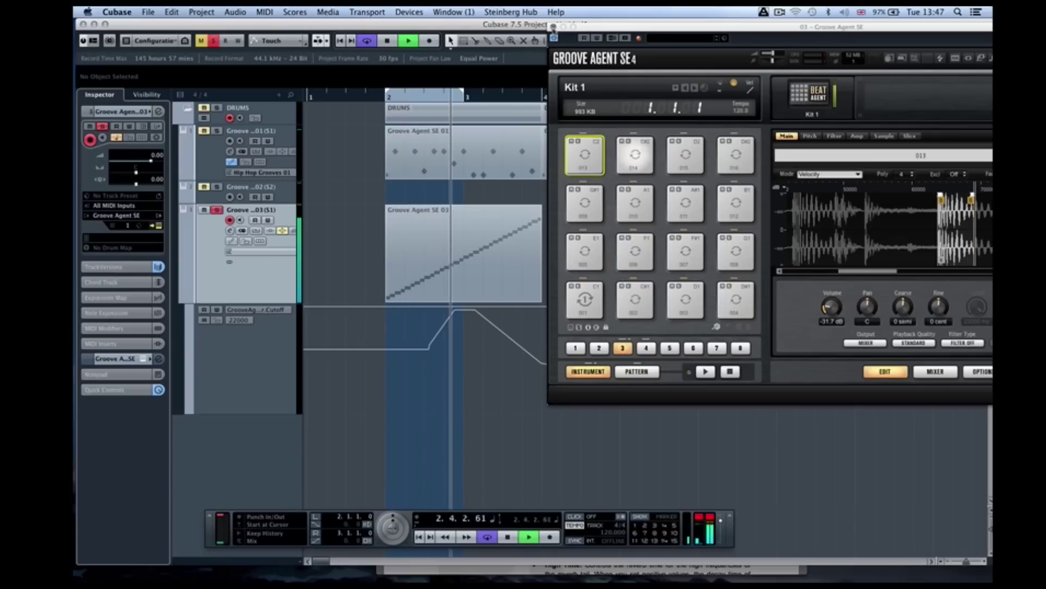
click(550, 25)
key(super+w)
key(space)
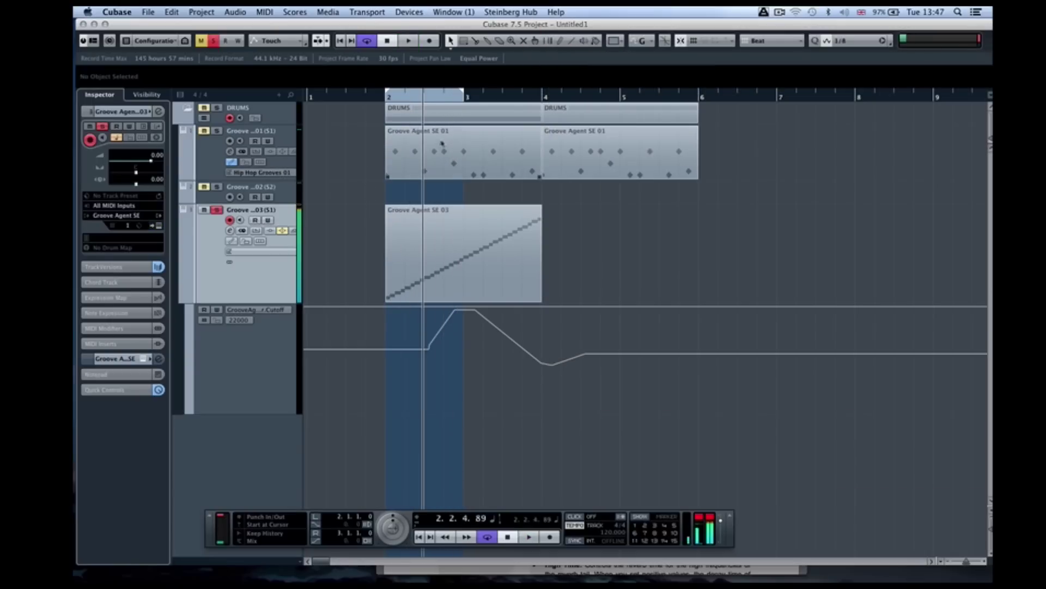
click(388, 95)
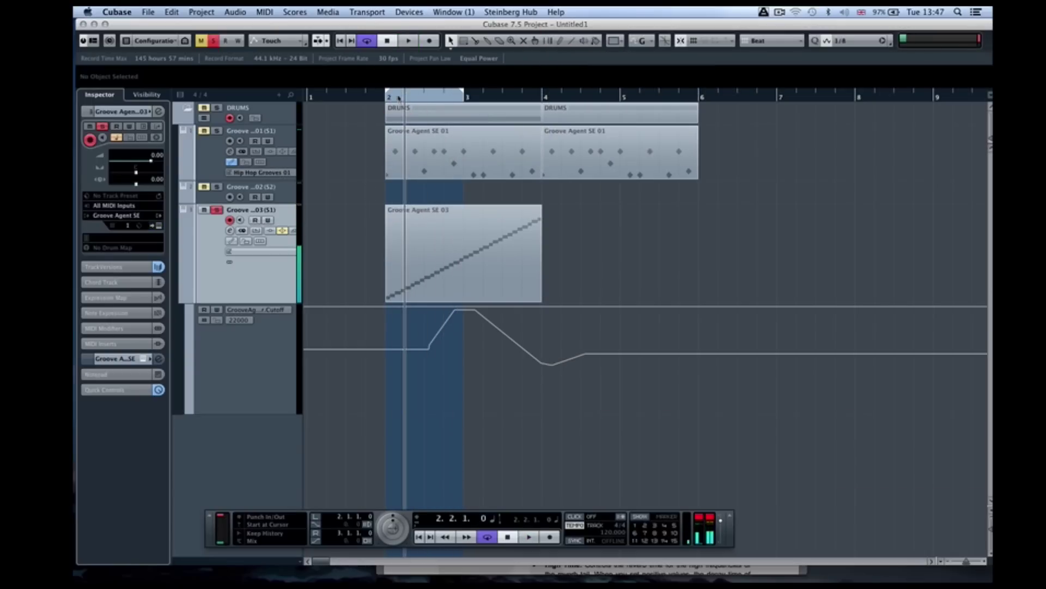
Open the Groove Agent SE 03 part in the Key Editor, move its third note up to B1, and close the editor.
double_click(420, 256)
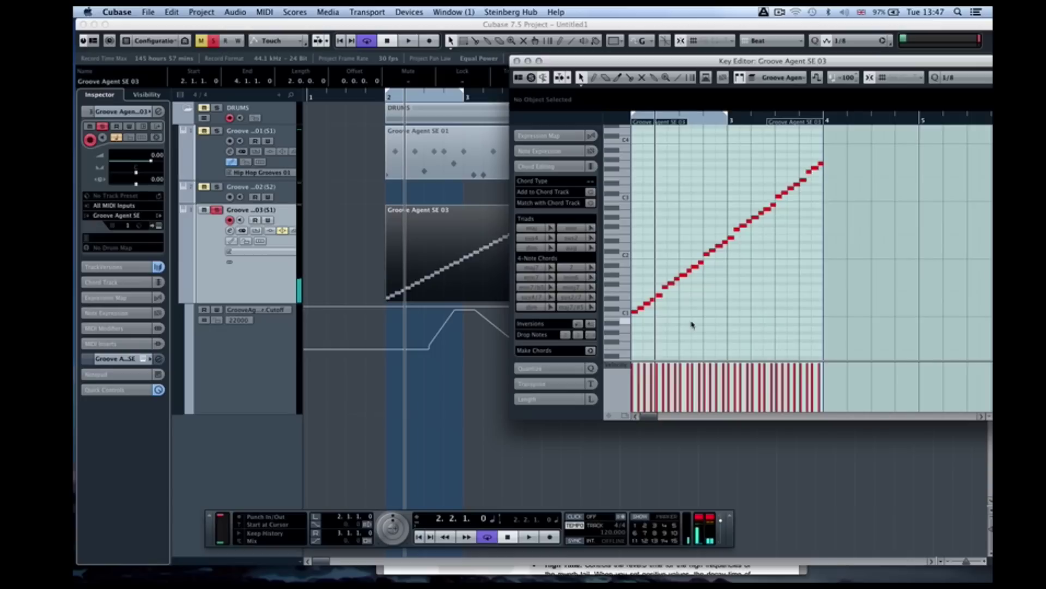
key(h)
key(h)
key(h)
key(h)
drag(812, 307, 807, 260)
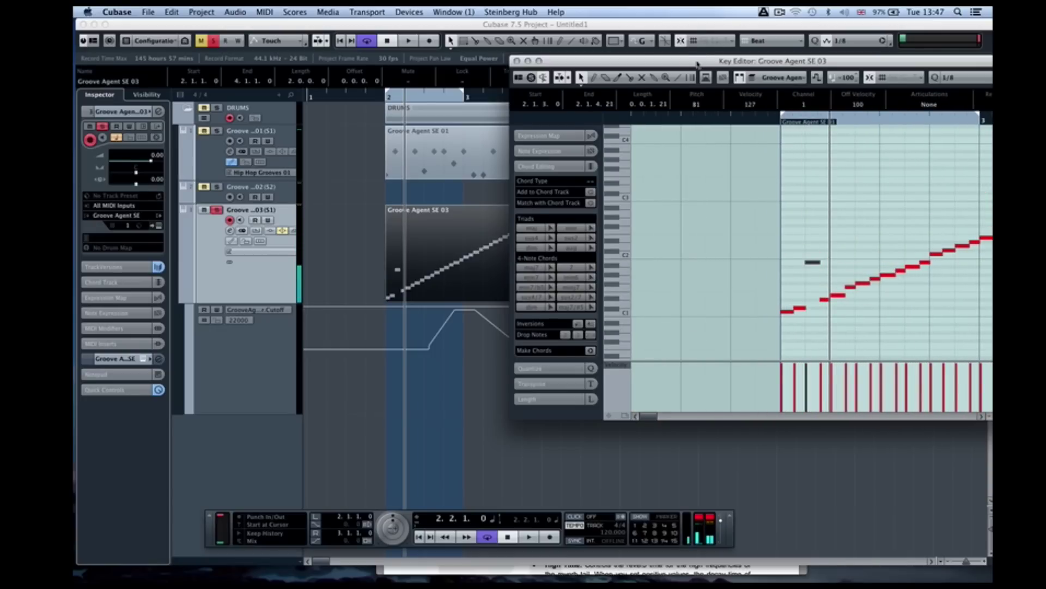
drag(698, 64, 527, 35)
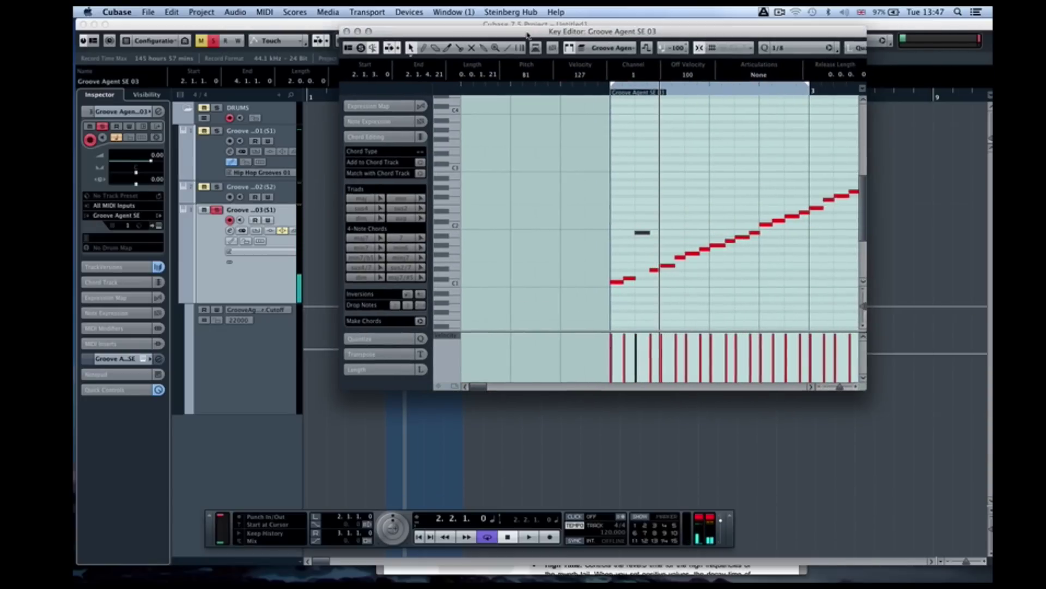
click(346, 31)
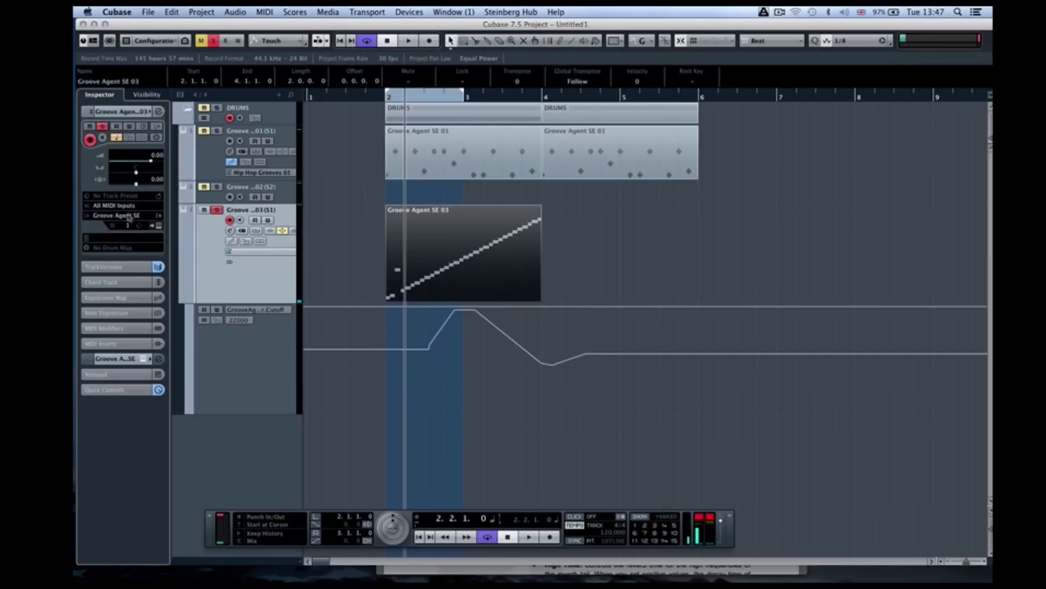
Reopen the third track's Groove Agent and examine slice 013's amp settings and the effect types available for AUX FX 1.
click(158, 225)
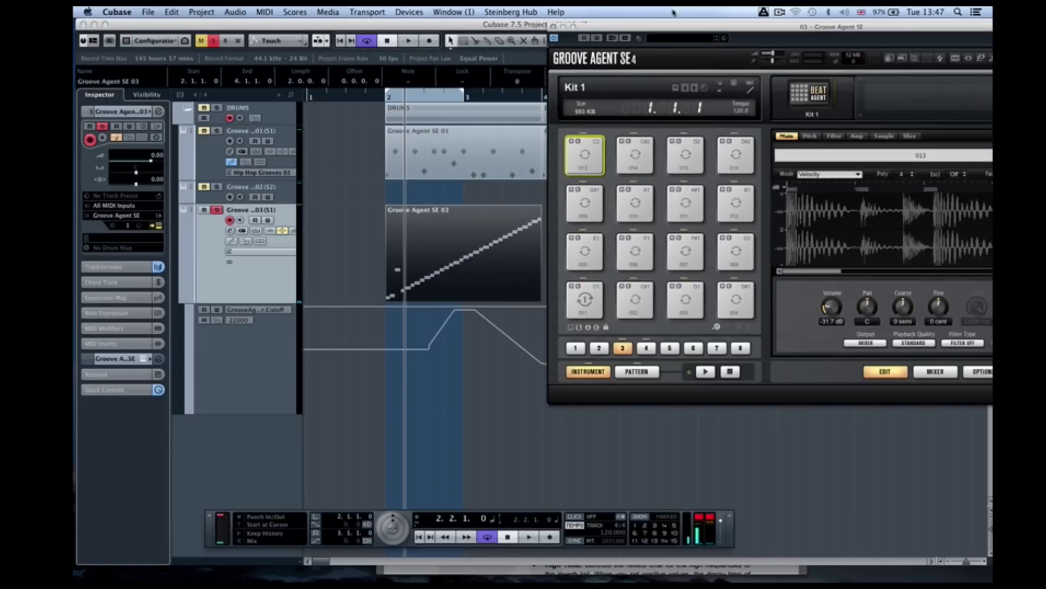
drag(651, 31, 340, 27)
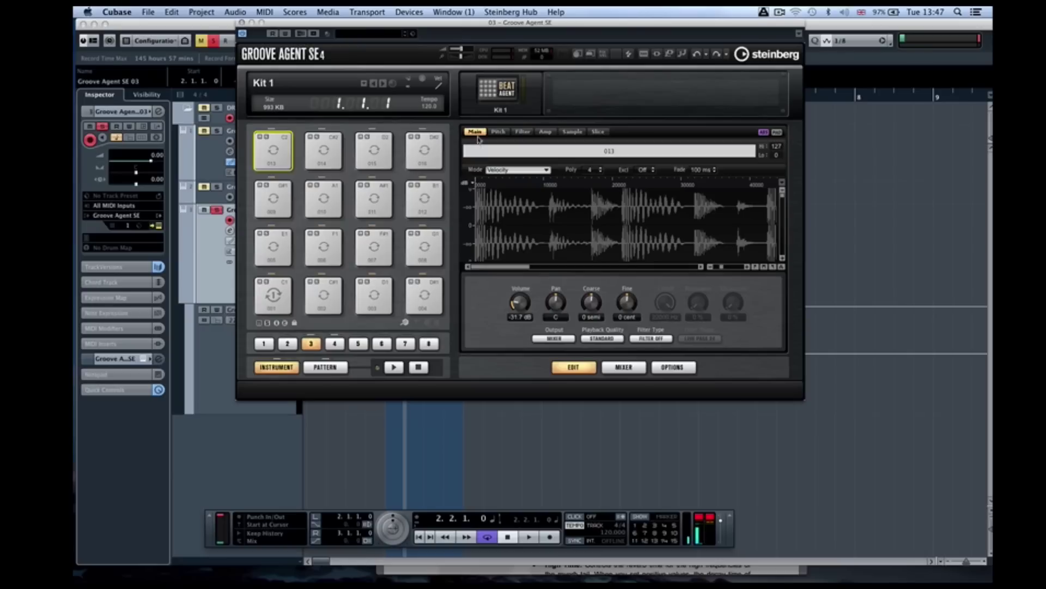
click(546, 132)
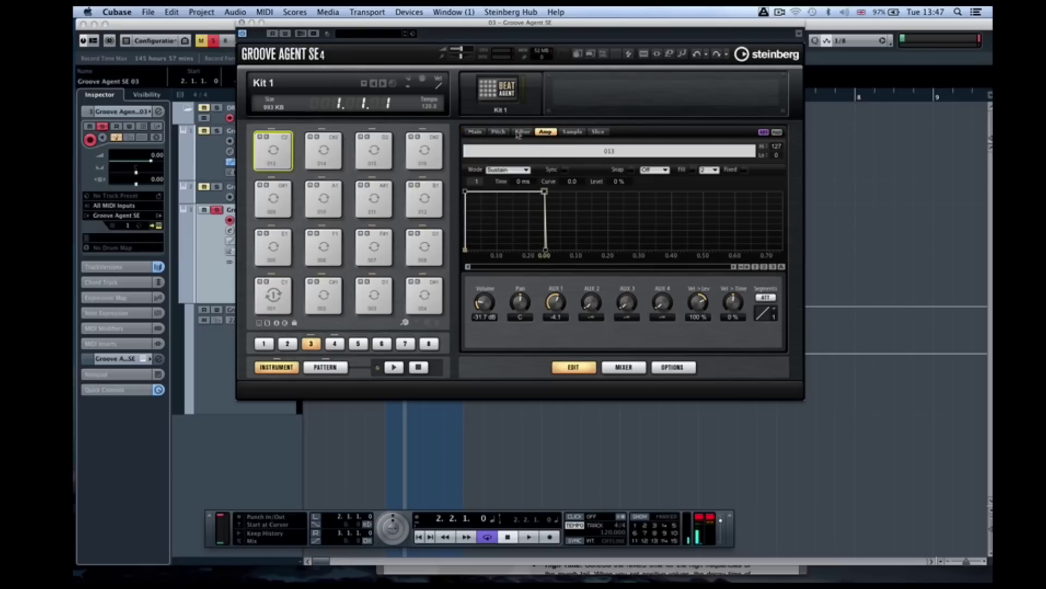
click(624, 367)
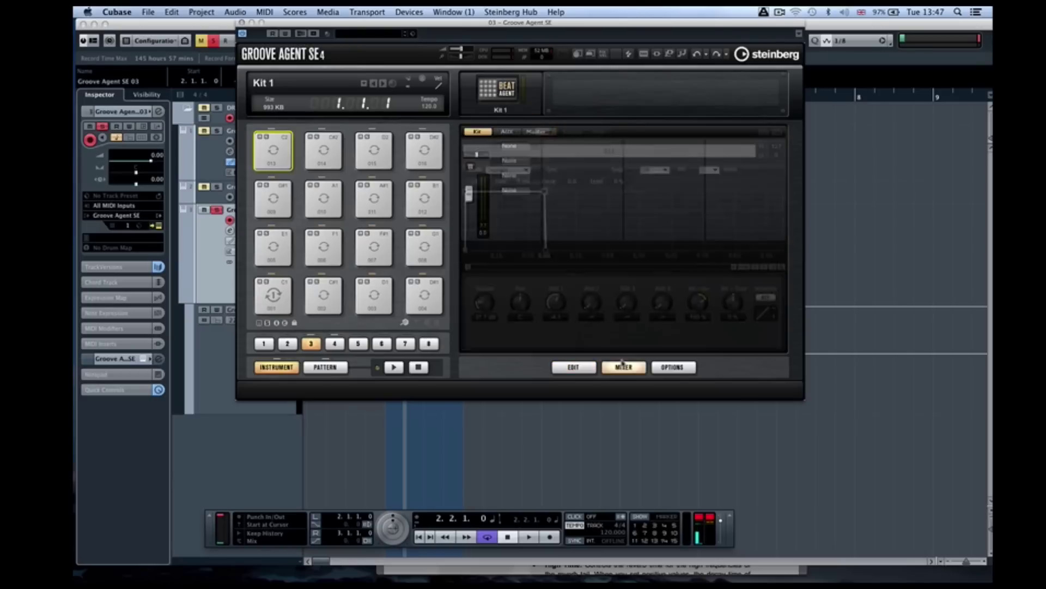
click(510, 133)
click(509, 147)
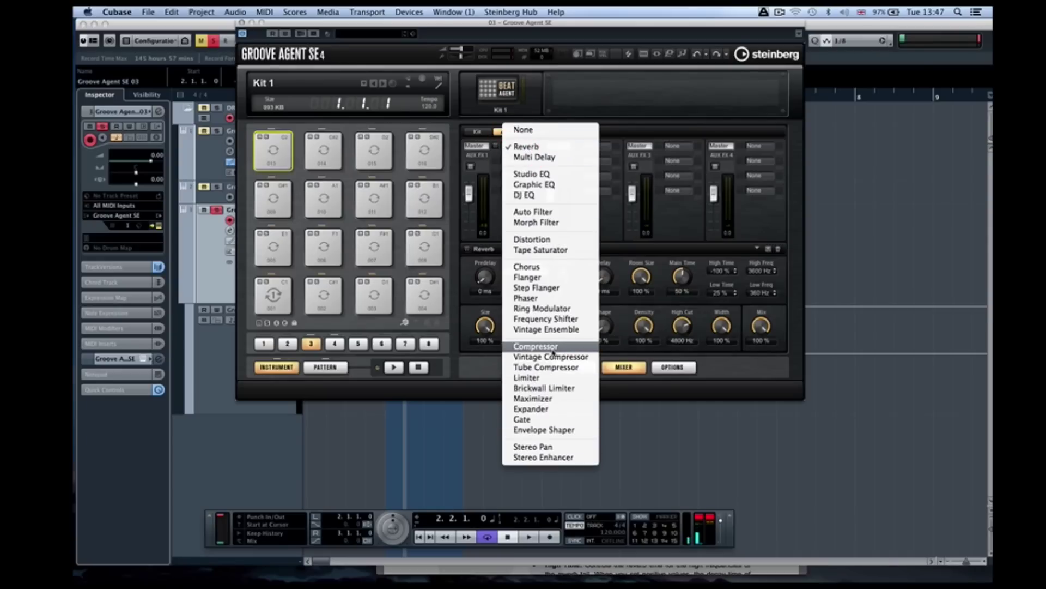
click(613, 81)
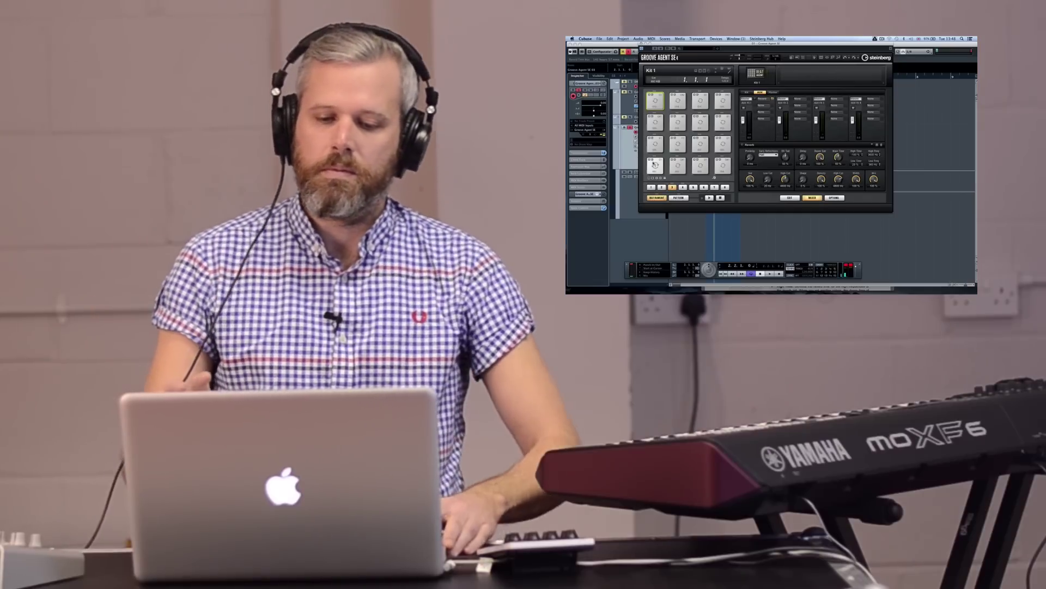
Review the kit's pattern pads and return to the instrument pads.
click(679, 198)
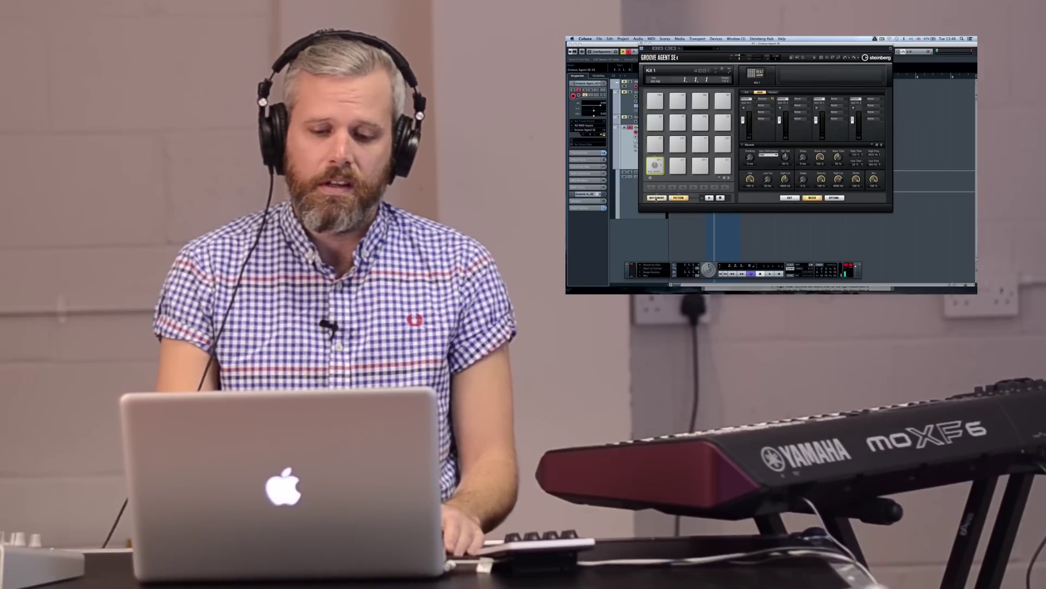
click(657, 197)
drag(762, 47, 749, 47)
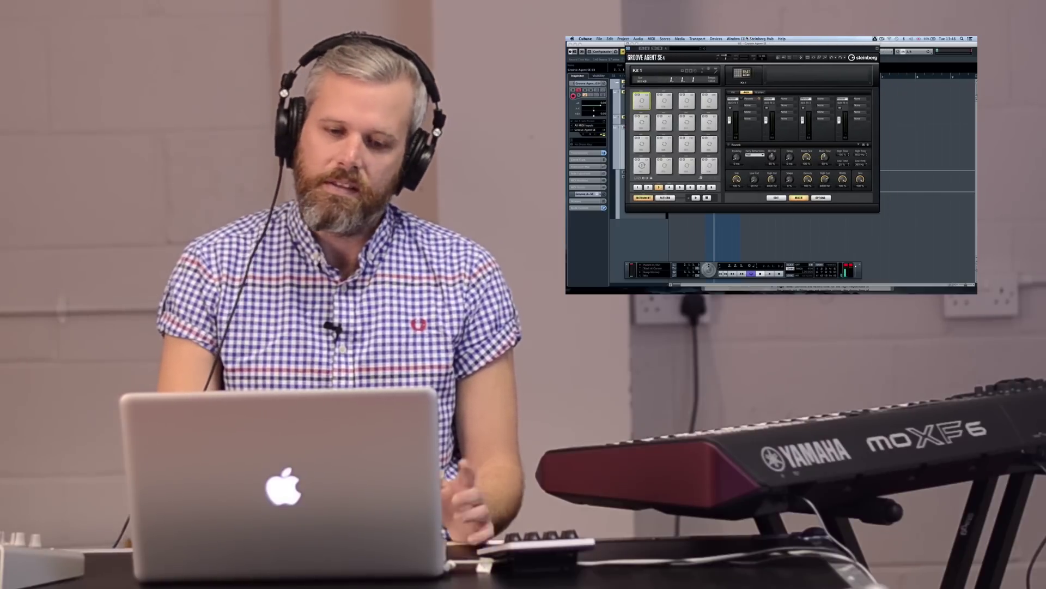